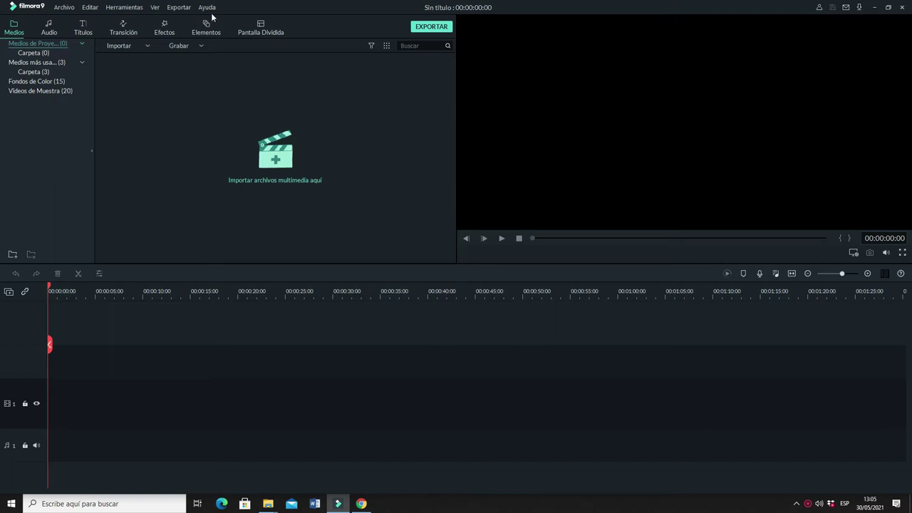
Review the media import options and the included title templates, returning to the project media.
click(147, 48)
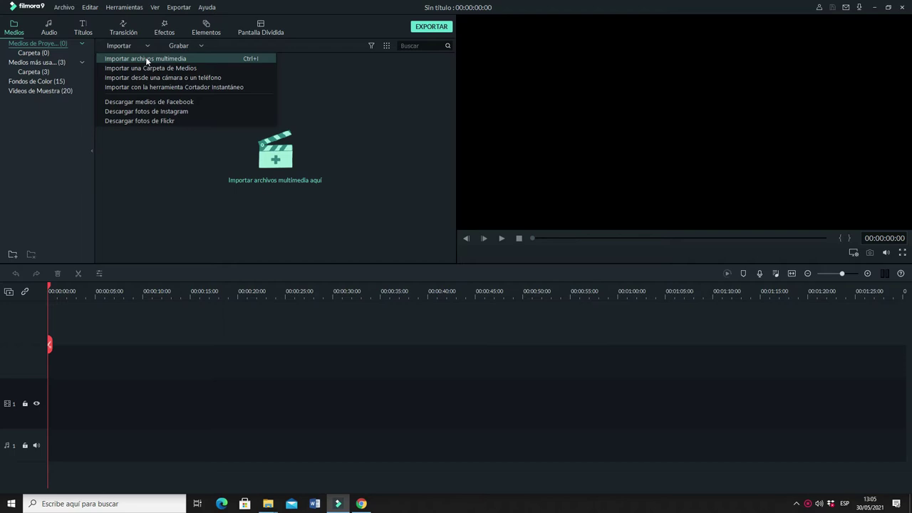
click(402, 97)
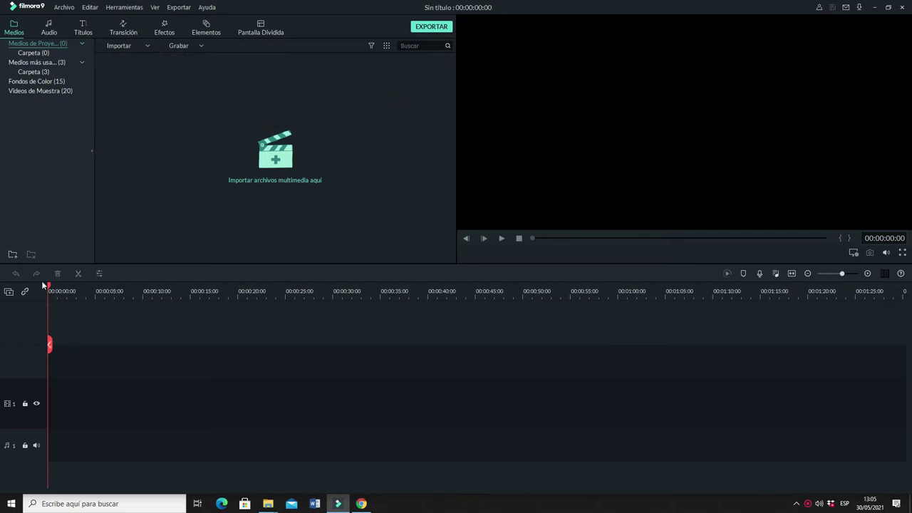
click(84, 28)
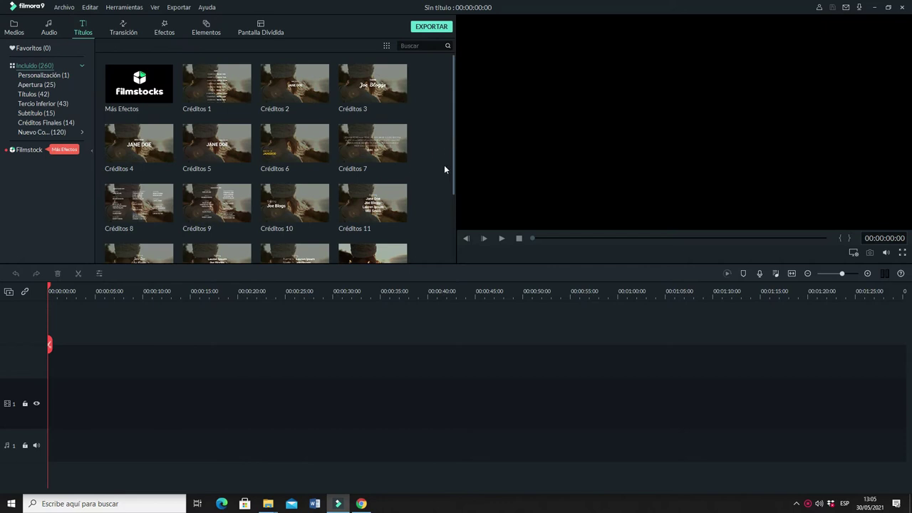
mouse_move(453, 66)
mouse_down()
mouse_move(447, 180)
mouse_move(452, 49)
mouse_up()
click(11, 29)
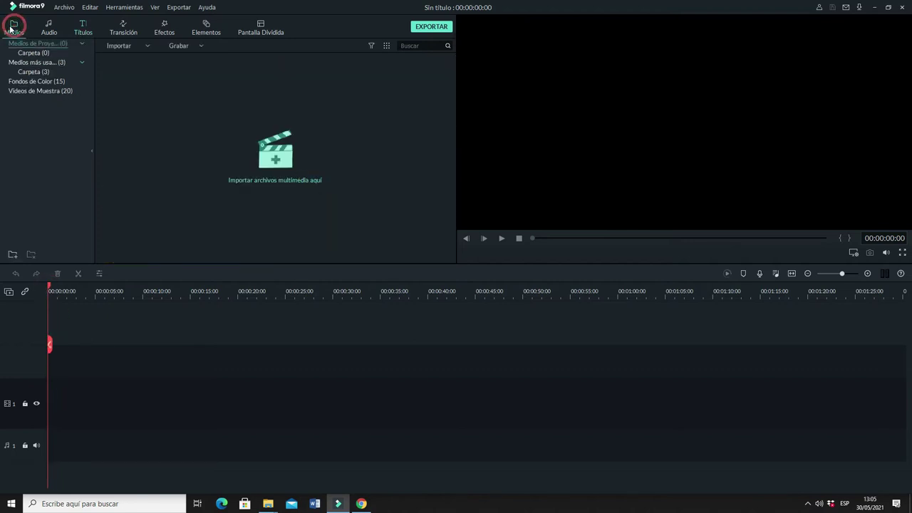
Look through the included audio, title, transition, effect, element and split-screen libraries.
click(50, 30)
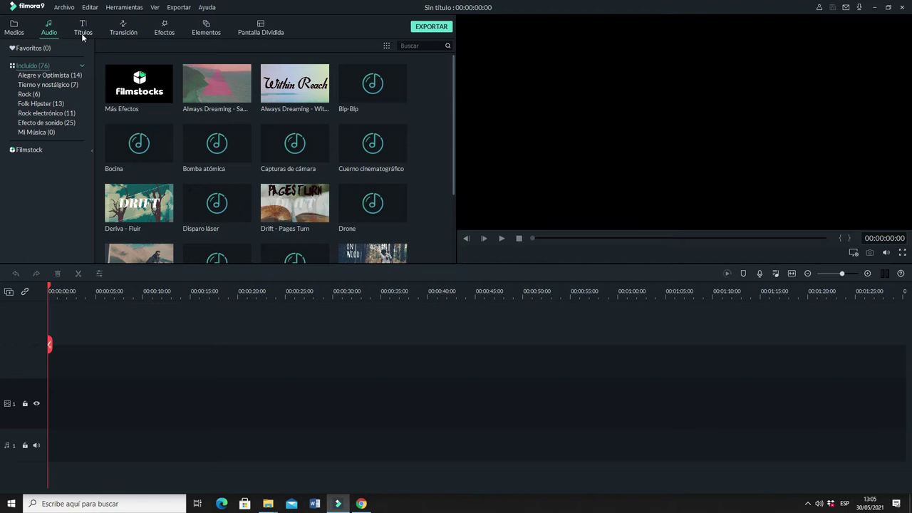
click(83, 32)
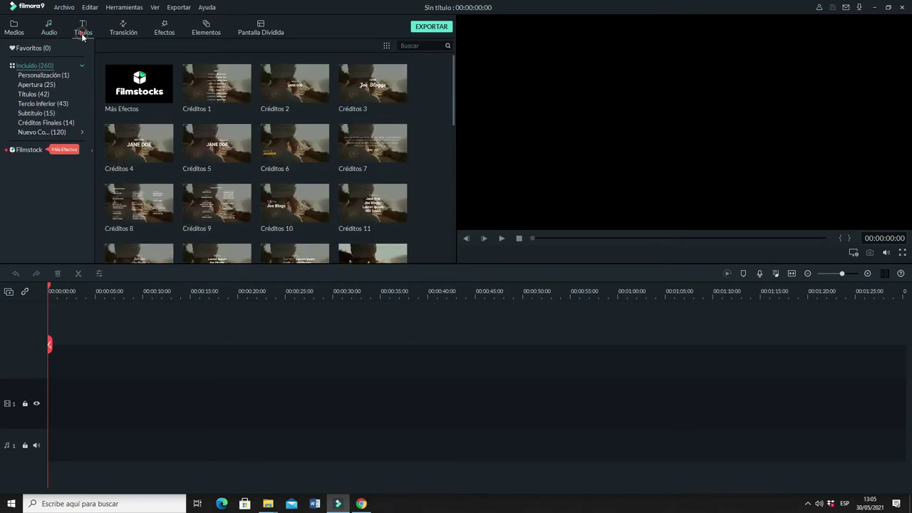
click(117, 35)
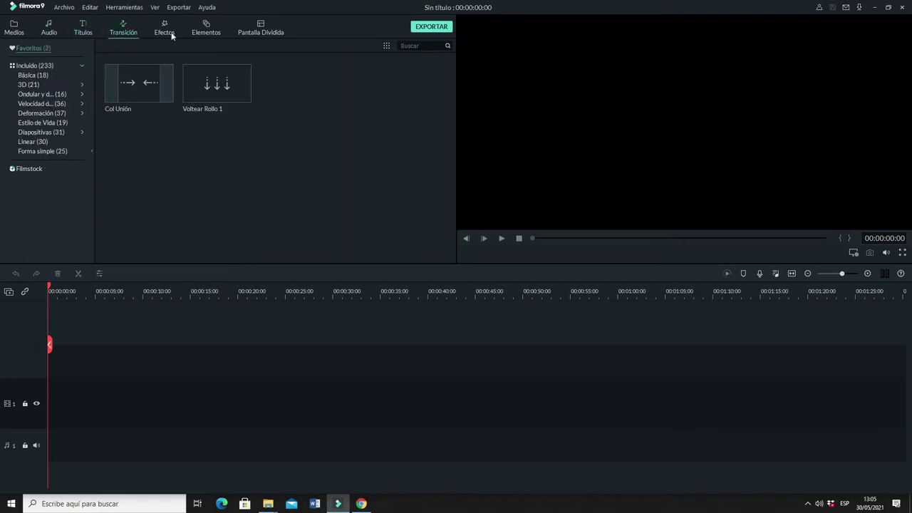
click(39, 66)
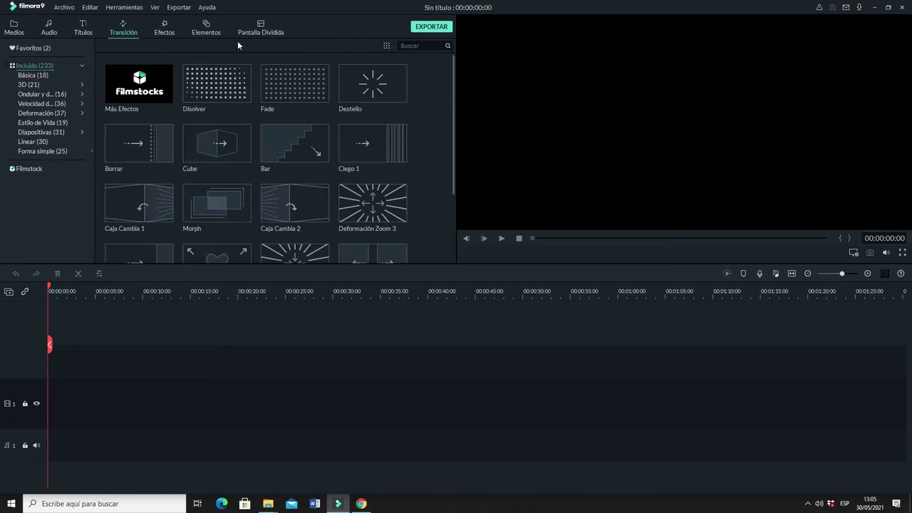
click(165, 32)
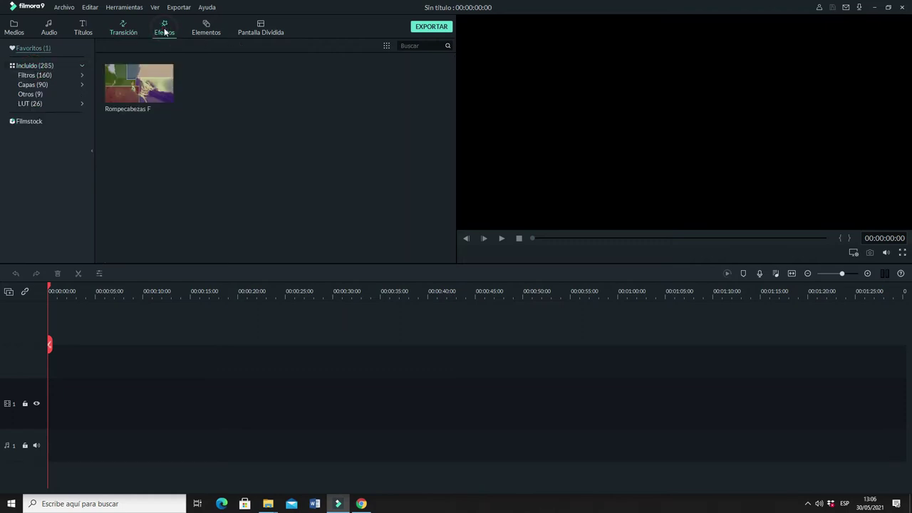
click(36, 65)
click(204, 39)
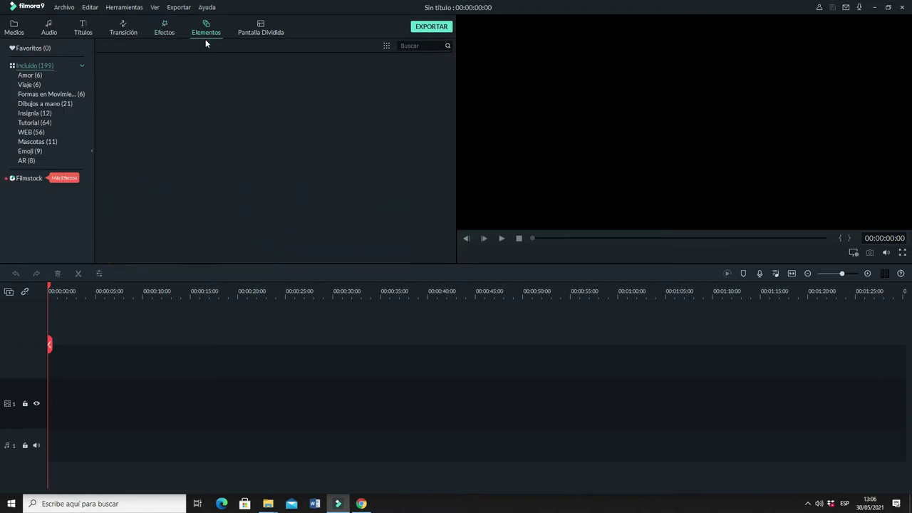
click(257, 33)
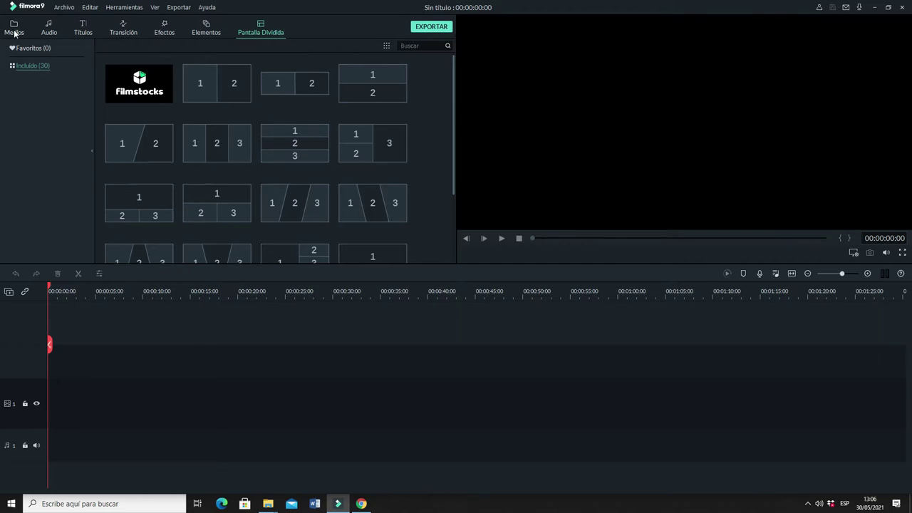
Add the New Title 30 template at the start of video track 1.
click(78, 29)
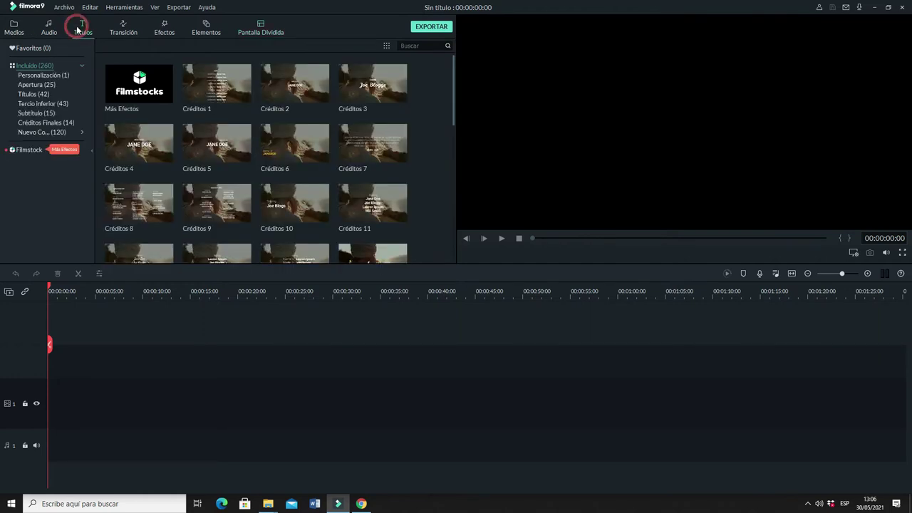
drag(452, 65, 445, 229)
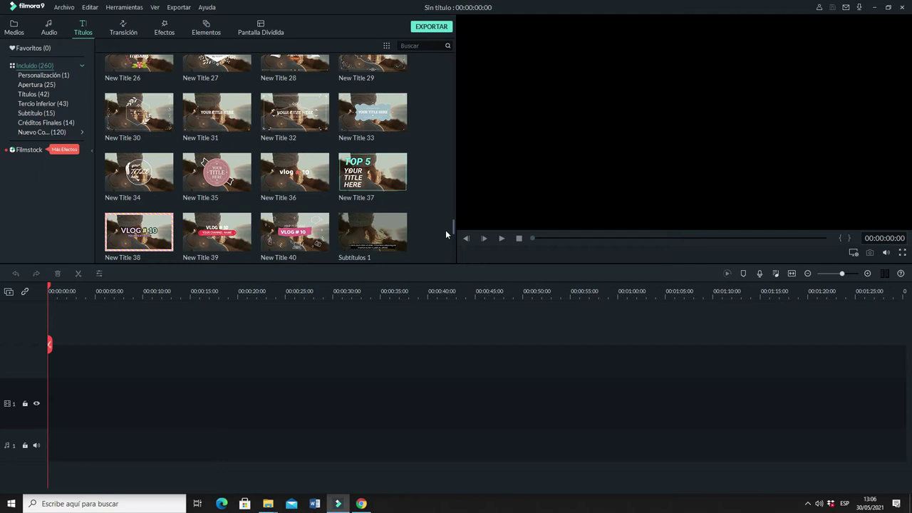
drag(139, 113, 61, 406)
click(50, 291)
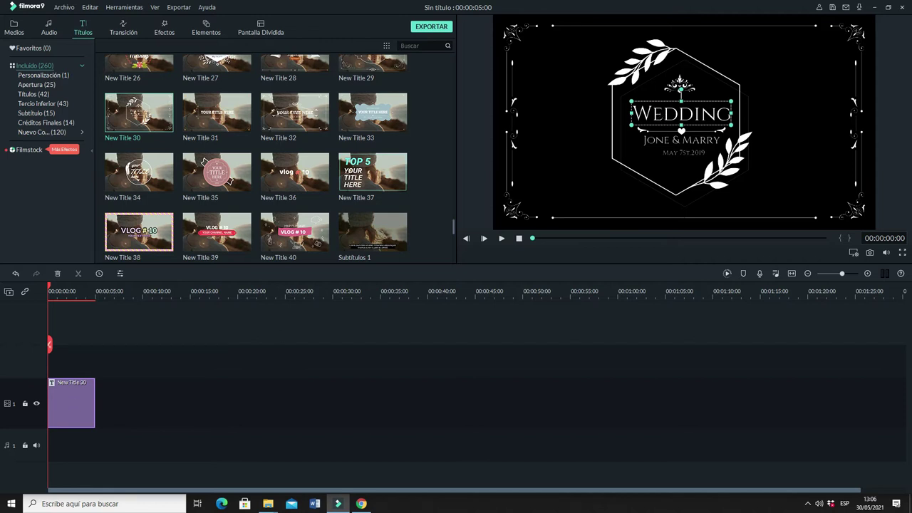
Replace the heading "Wedding" in the title with "salida".
double_click(661, 114)
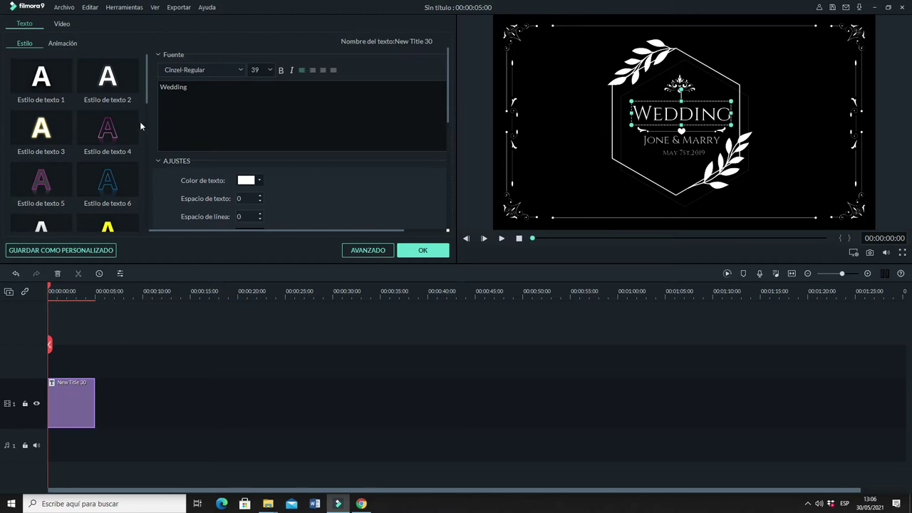
double_click(203, 86)
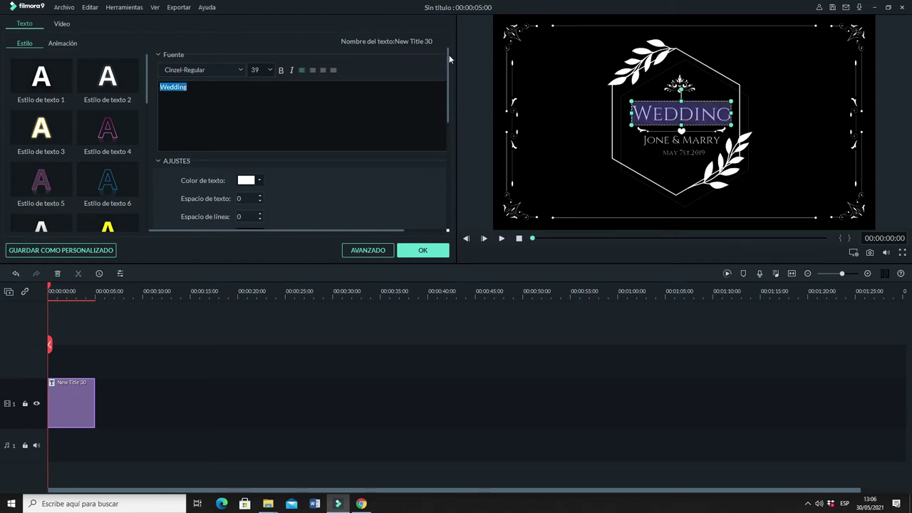
text(salida)
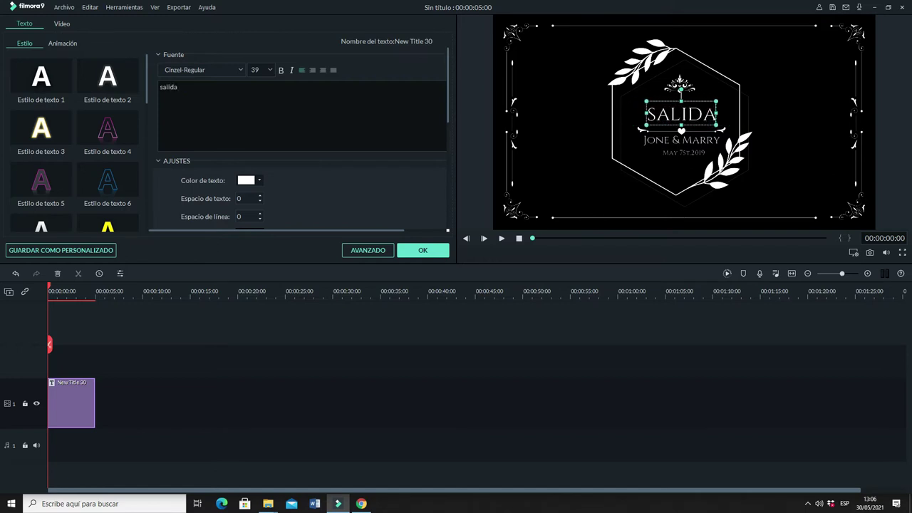
Replace the names line below the heading with "de sábado".
click(693, 142)
key(ctrl+a)
text(de domi)
key(BackSpace)
key(BackSpace)
key(BackSpace)
key(BackSpace)
key(BackSpace)
text(sábadoo)
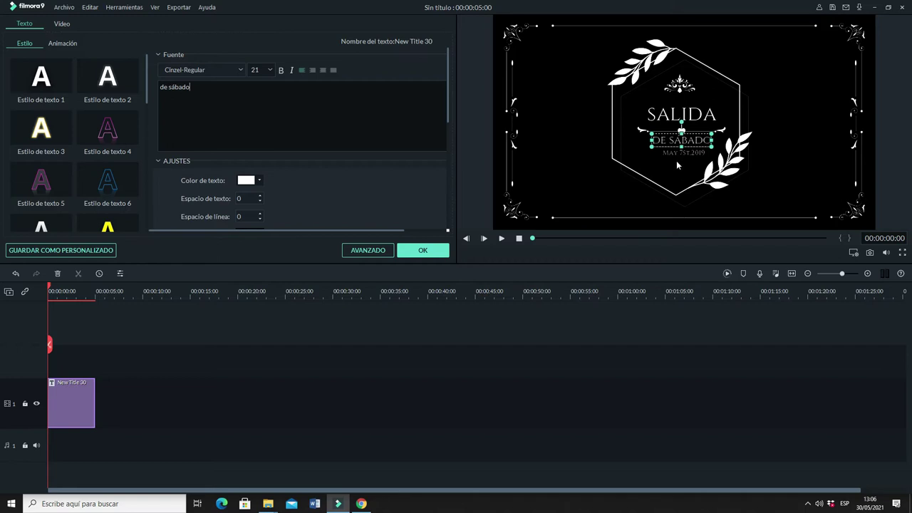
Replace the date line at the bottom of the title with "29 de mayo".
click(688, 154)
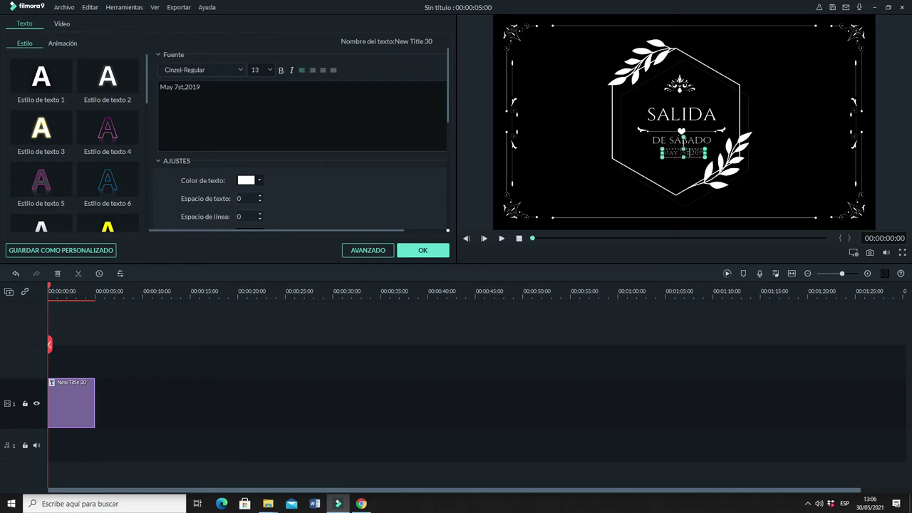
double_click(682, 152)
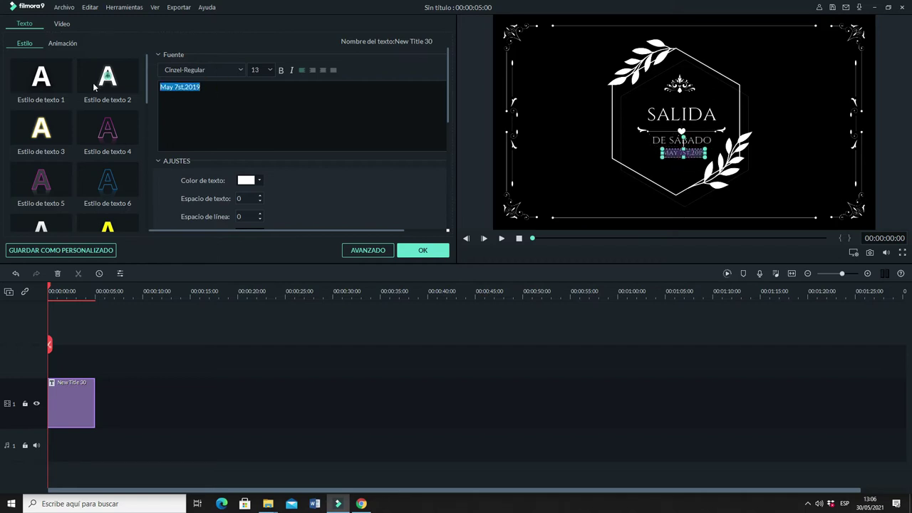
text(29)
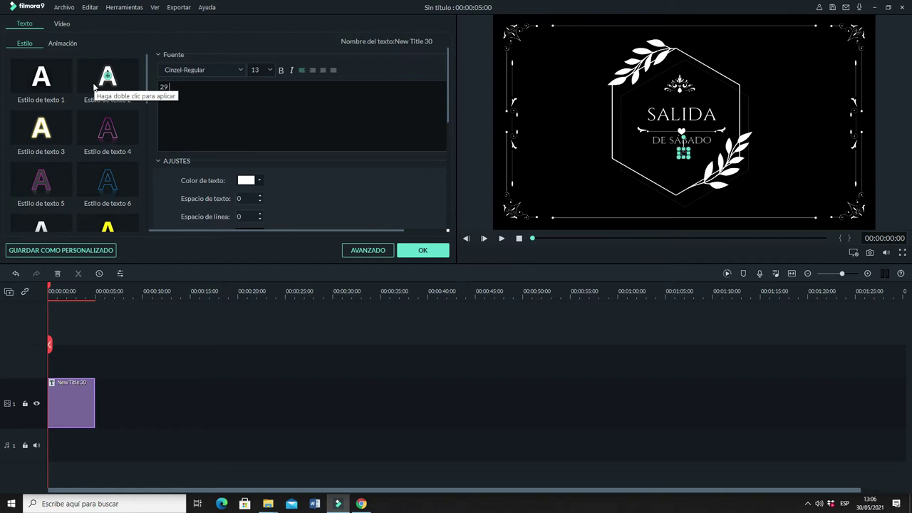
text( de mayo)
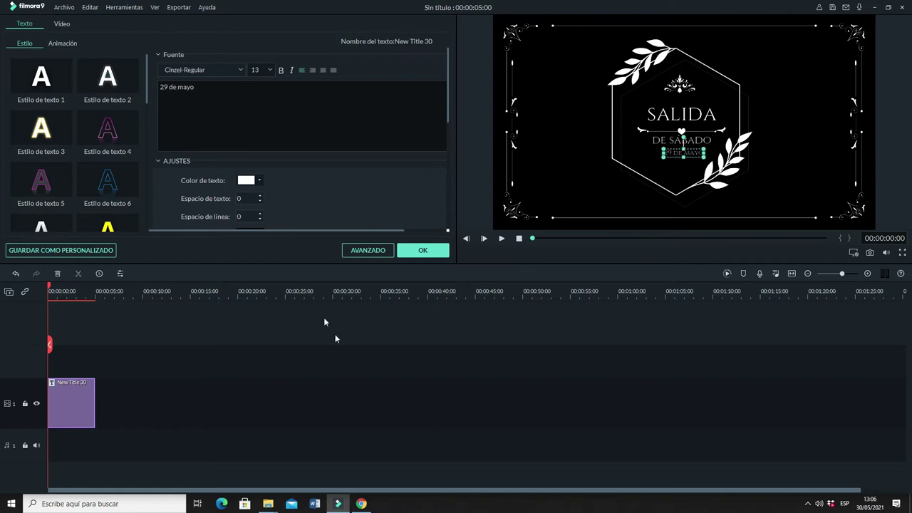
Play the edited title from its beginning to check its animation.
drag(49, 287, 2, 296)
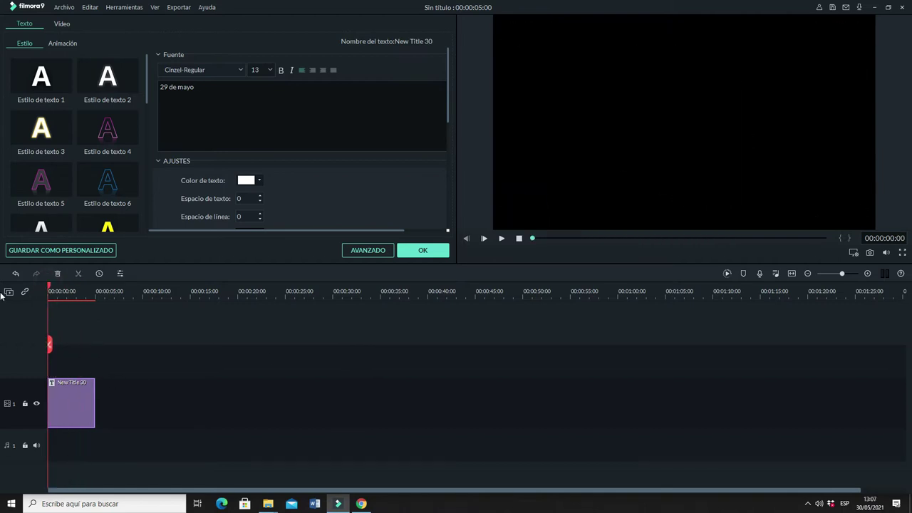
click(502, 239)
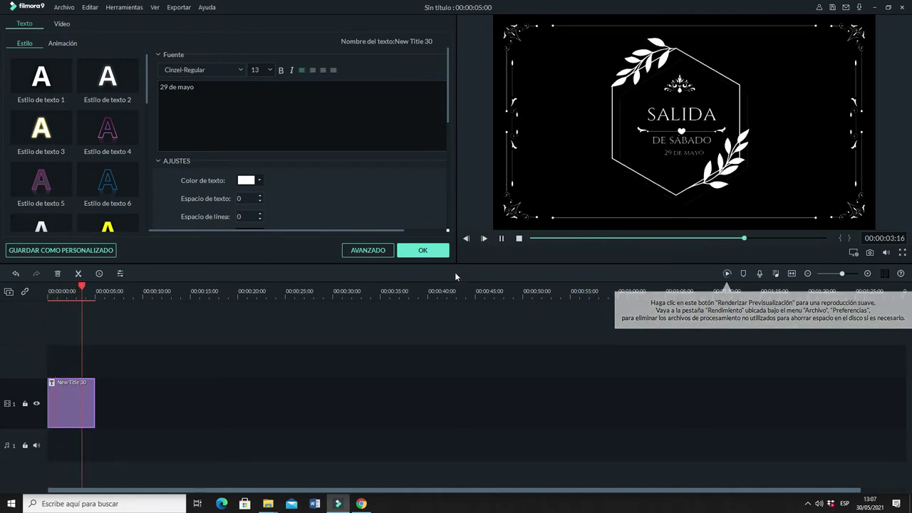
click(501, 238)
Copy the title clip and paste the duplicate directly after the original on video track 1.
mouse_move(95, 292)
mouse_down()
mouse_move(71, 296)
mouse_move(96, 305)
mouse_up()
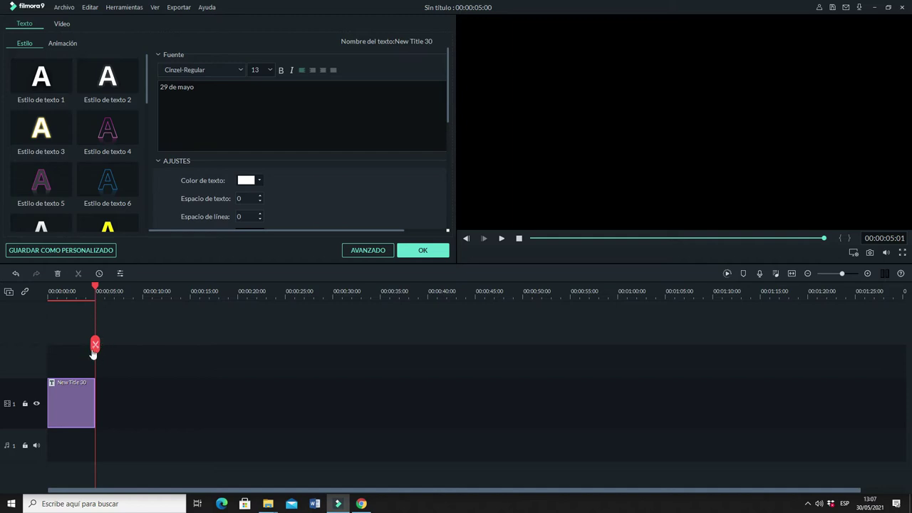
drag(94, 355, 95, 419)
right_click(67, 398)
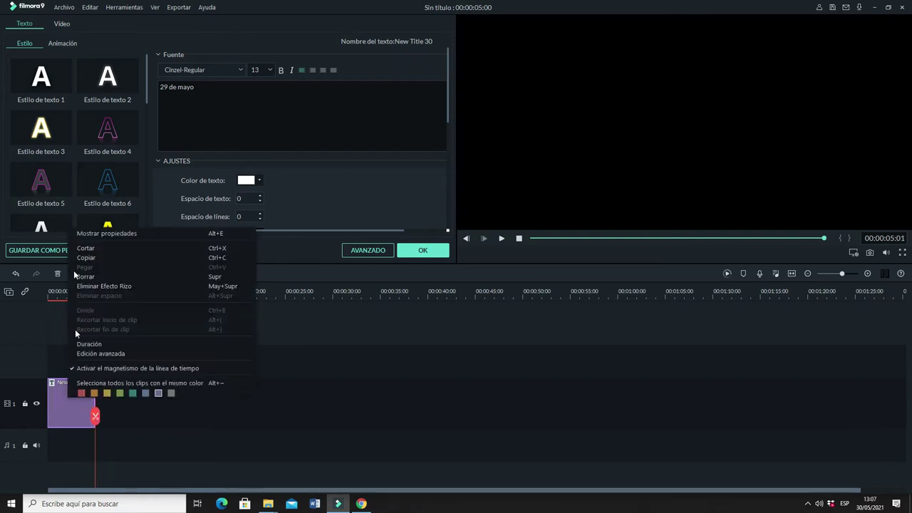
click(82, 259)
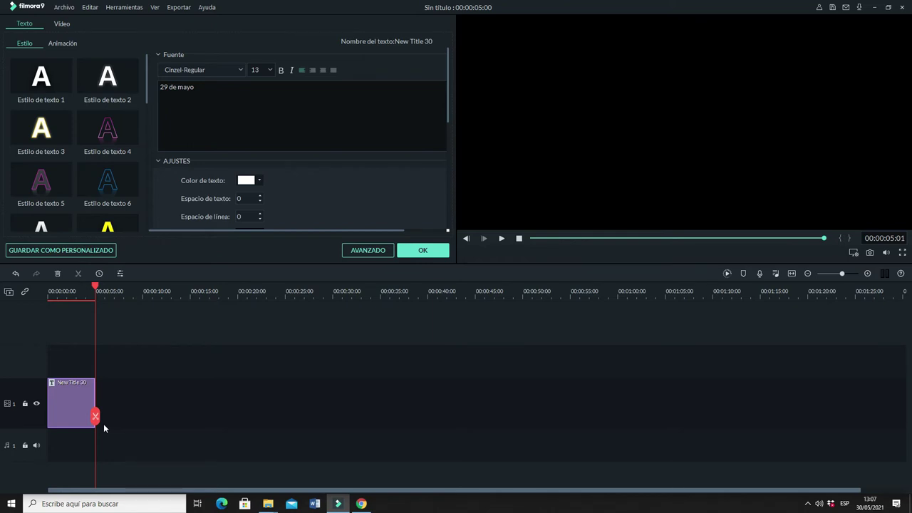
key(ctrl+v)
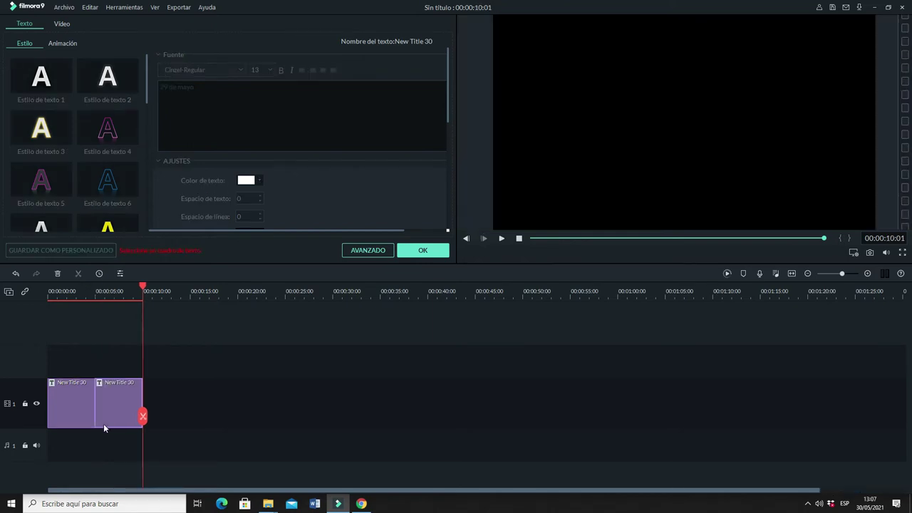
Preview the two consecutive title clips from the start and delete the second one.
drag(142, 281, 49, 302)
click(502, 239)
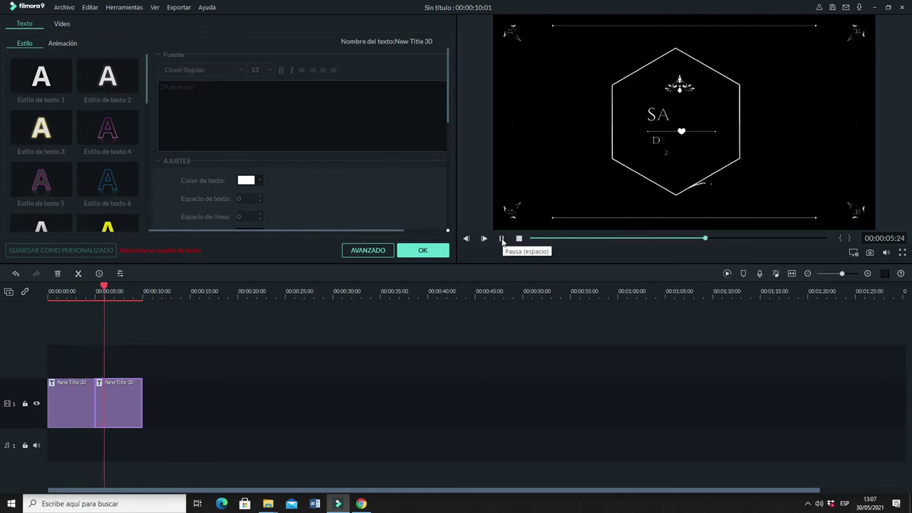
click(502, 240)
click(133, 395)
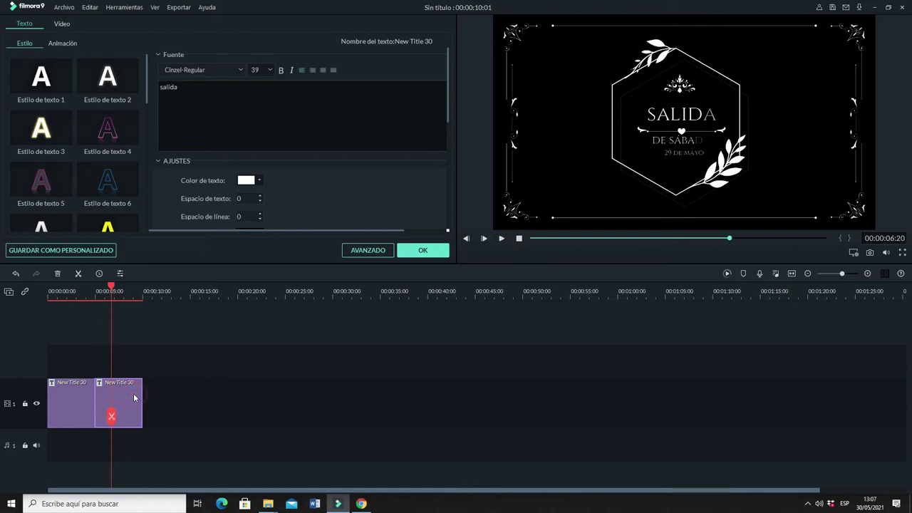
key(Delete)
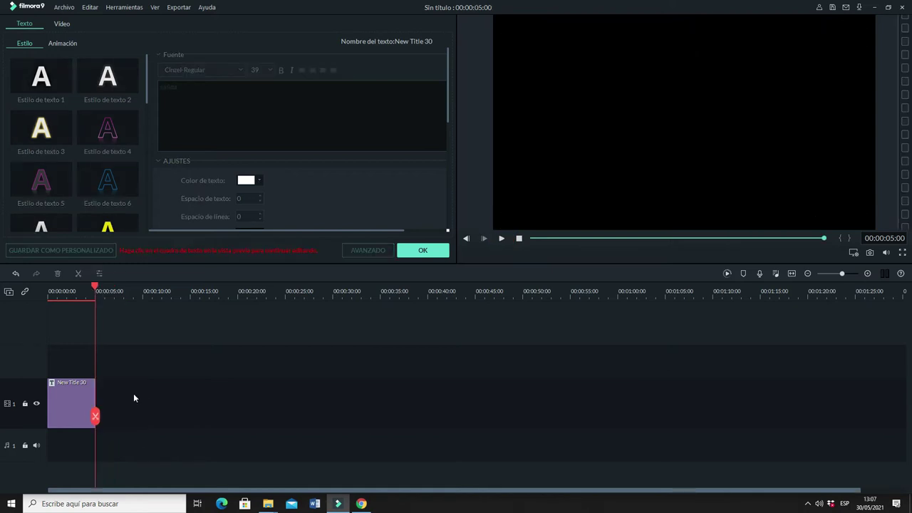
Extend the end of the remaining title clip to about 00:00:10:09.
click(95, 394)
drag(96, 394, 146, 409)
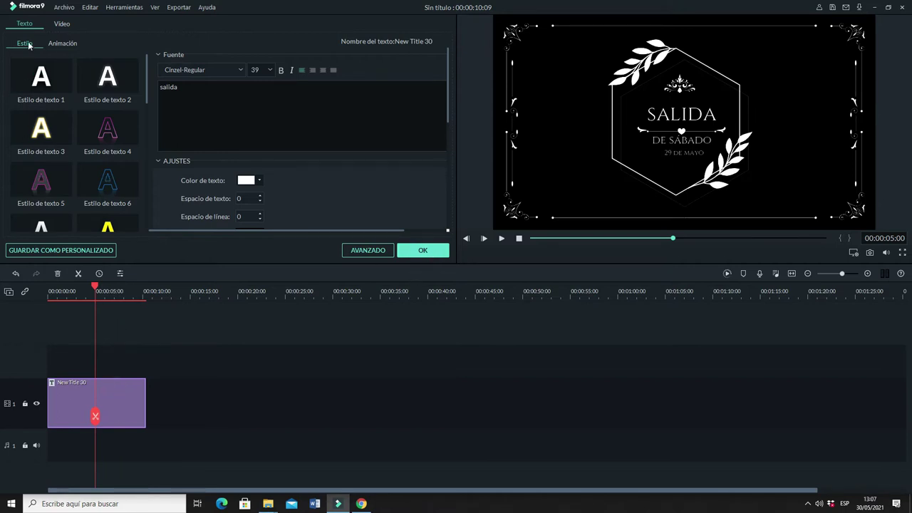
Choose the Doomo Design animation for the "salida" text and play the title from the start.
click(58, 46)
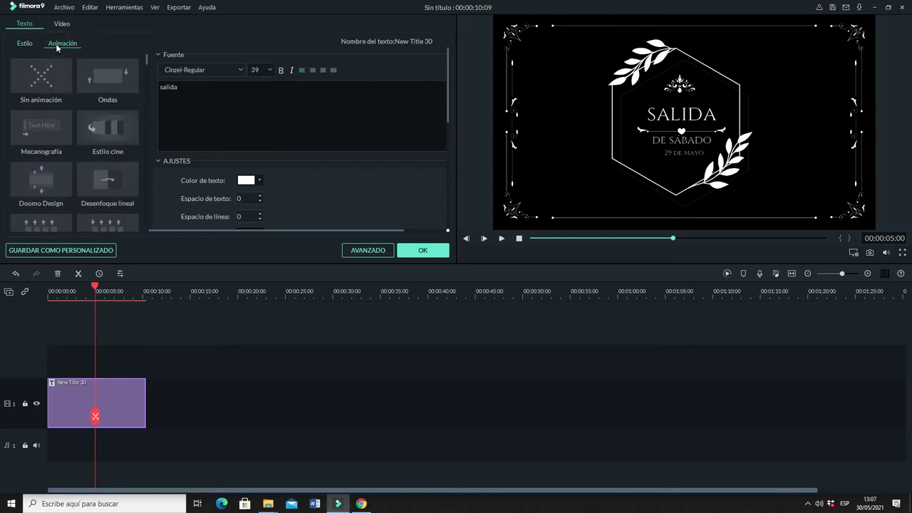
click(110, 397)
click(39, 181)
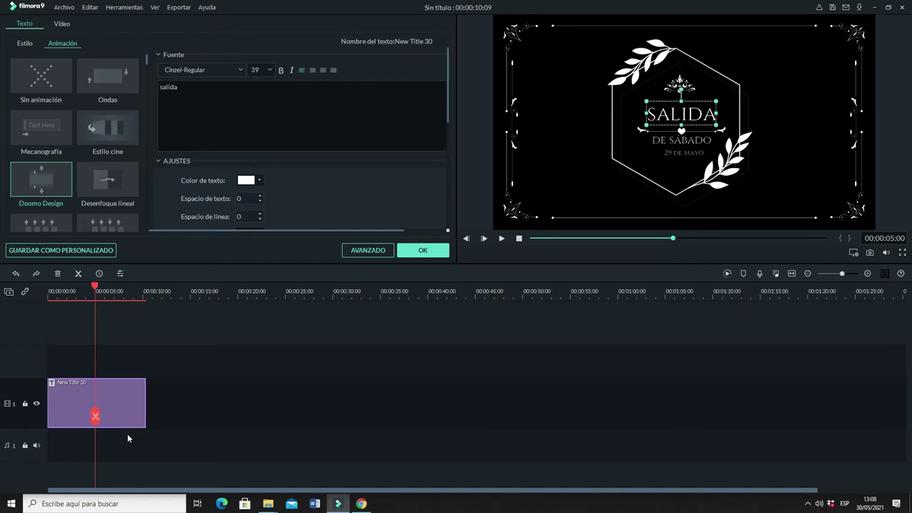
key(Home)
click(501, 238)
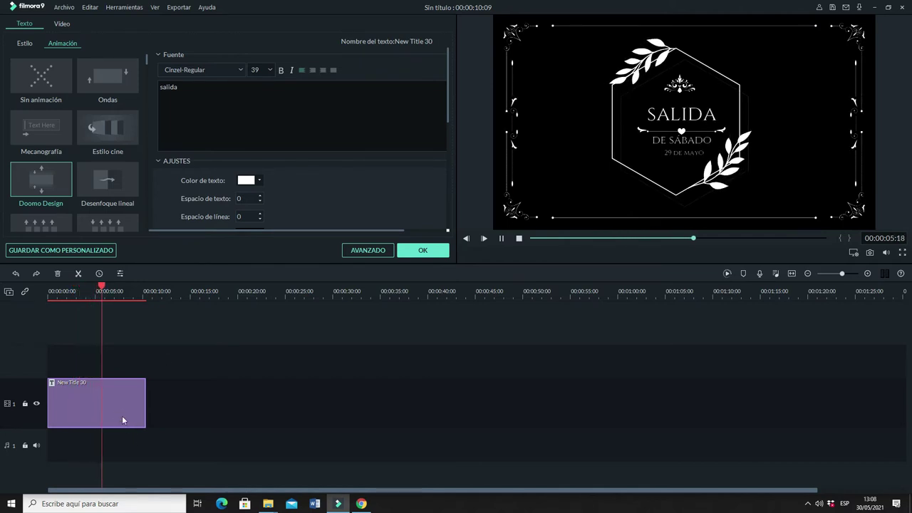
Try a green text color on the "salida" text and undo the change.
click(501, 239)
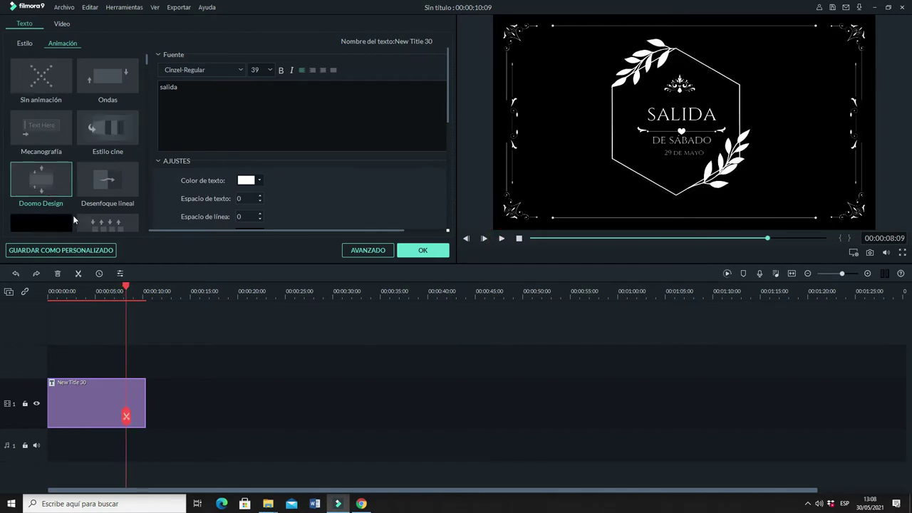
mouse_move(146, 57)
mouse_down()
mouse_move(145, 102)
mouse_move(144, 60)
mouse_up()
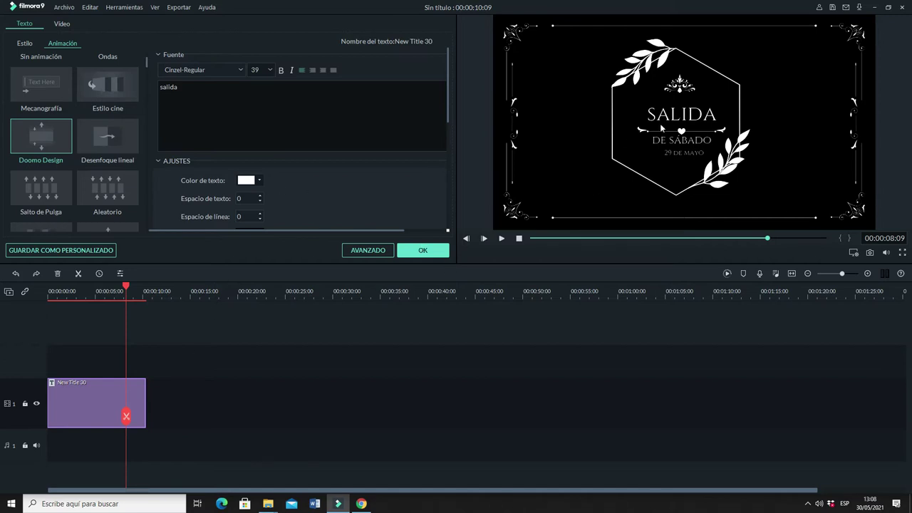
click(260, 182)
click(284, 216)
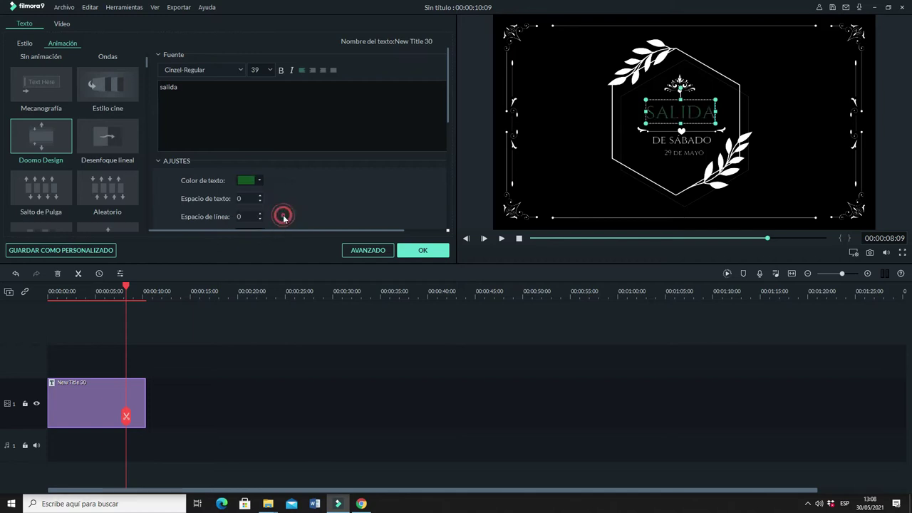
click(416, 395)
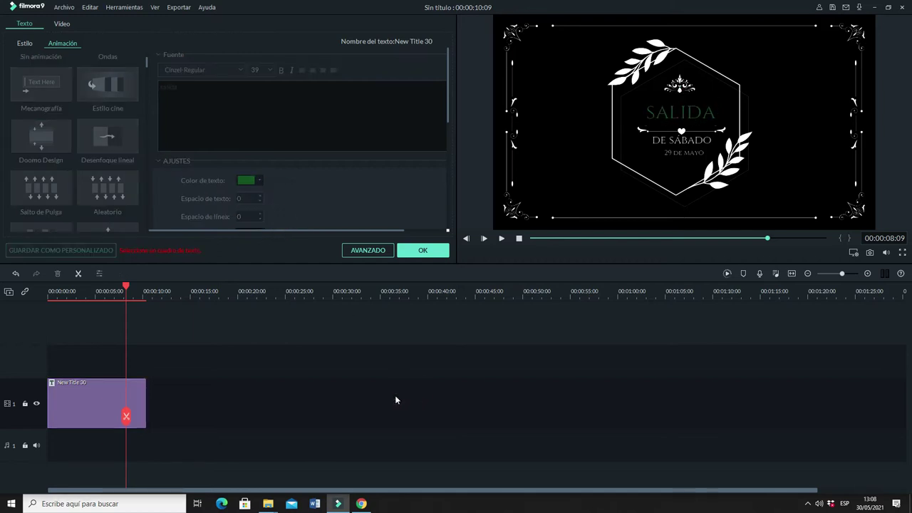
key(ctrl+z)
Split the title clip at 00:00:05:00 and close the title editor with the playhead back at the start.
drag(141, 297, 147, 305)
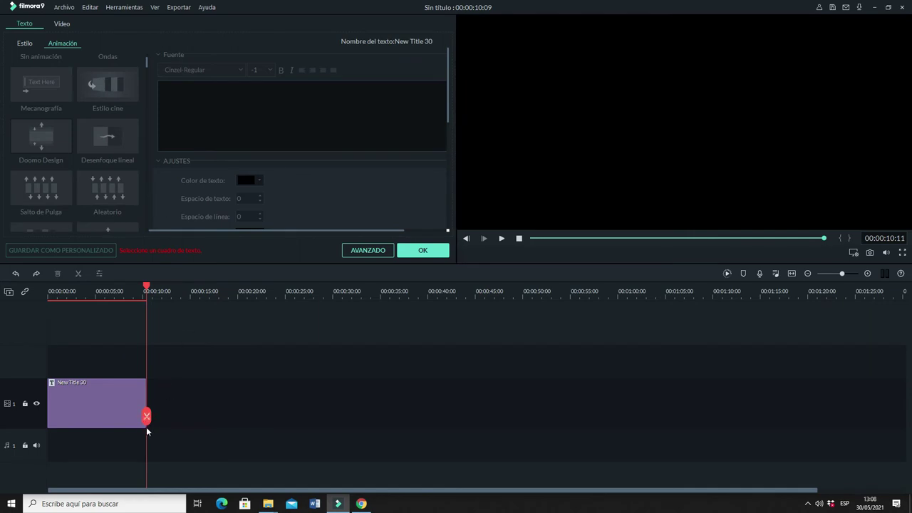
drag(147, 291, 98, 293)
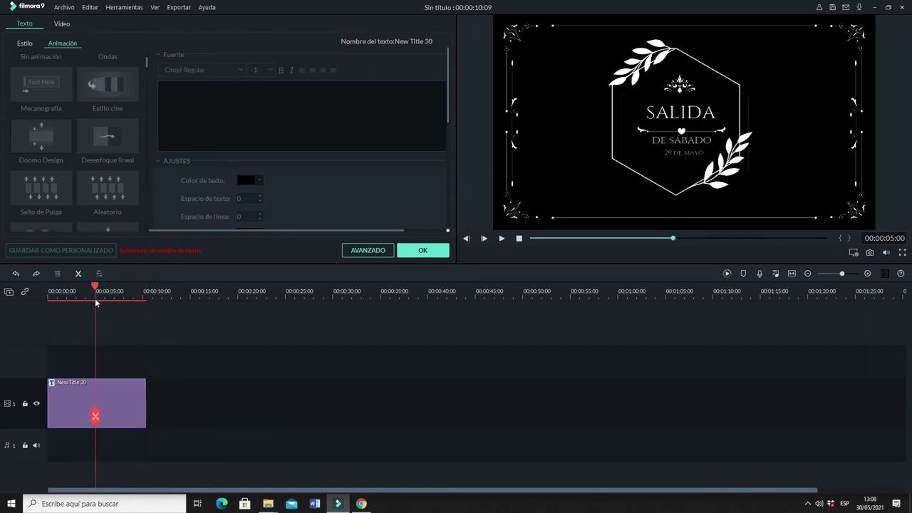
drag(100, 381, 95, 404)
click(95, 403)
drag(106, 422, 140, 422)
drag(97, 288, 48, 289)
drag(159, 392, 122, 405)
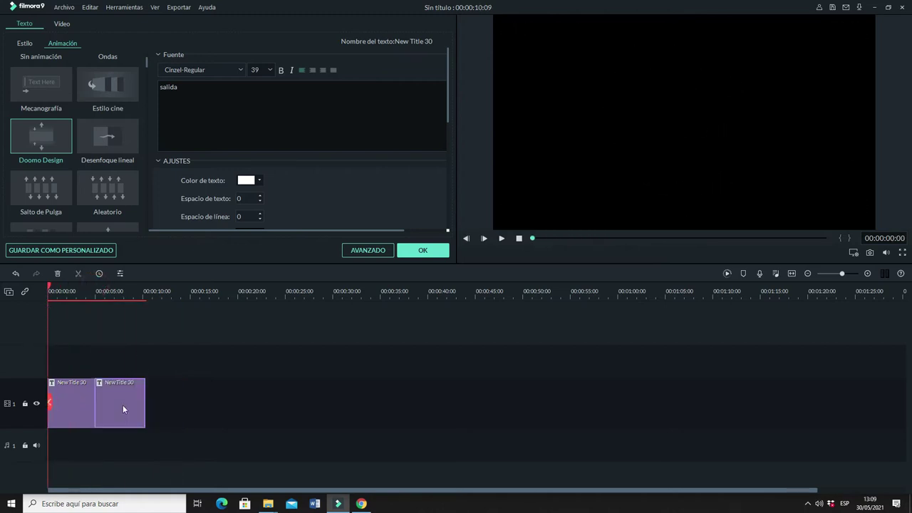
click(422, 250)
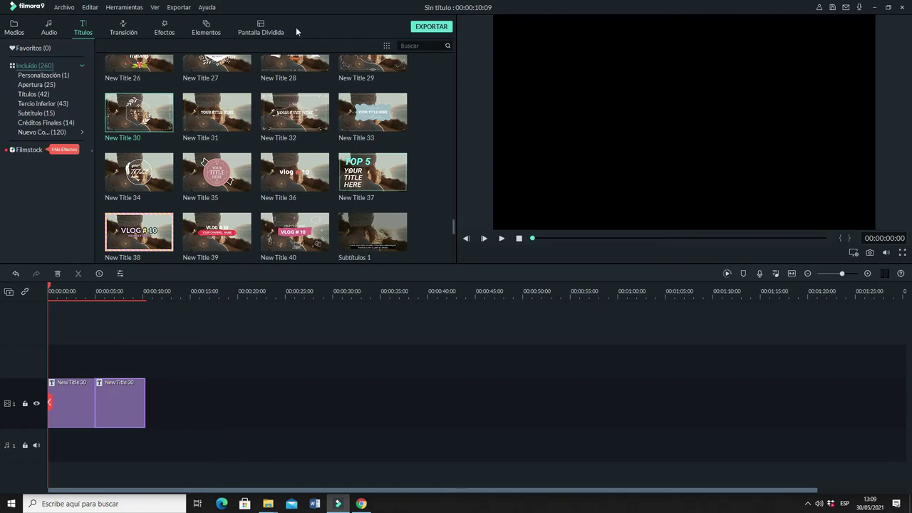
Place the Cube transition between the two title clips and preview the title from the start.
click(116, 29)
drag(240, 137, 95, 402)
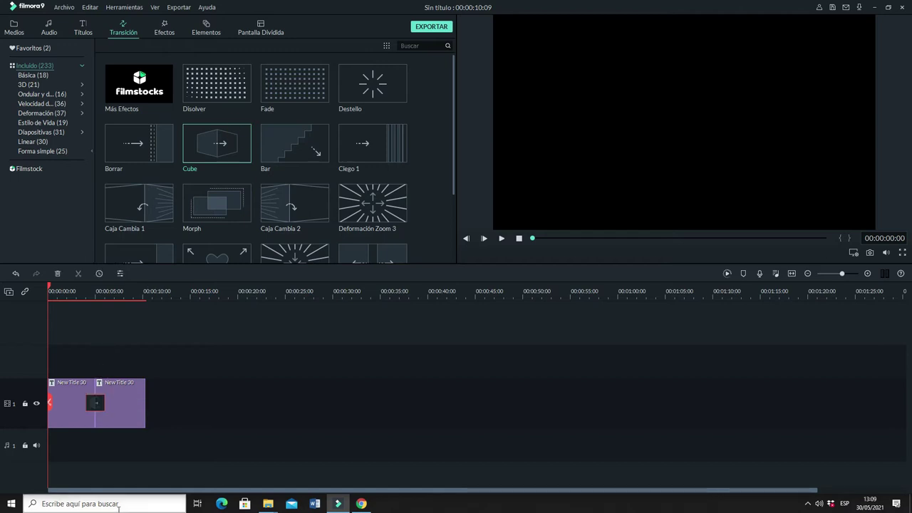
click(104, 405)
drag(104, 407, 91, 411)
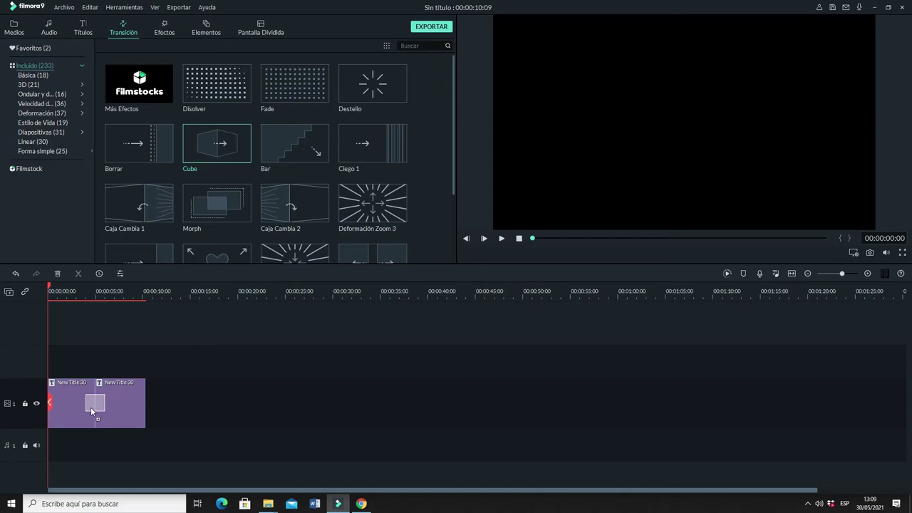
click(500, 240)
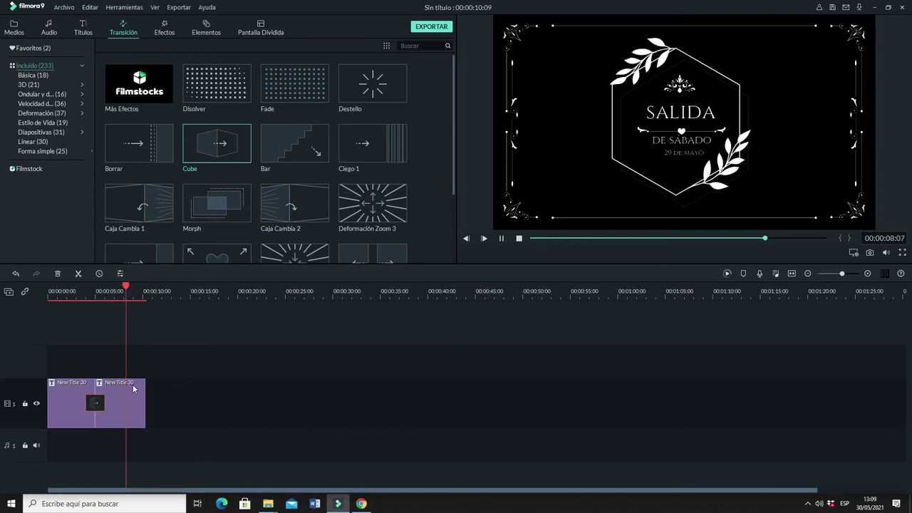
click(501, 238)
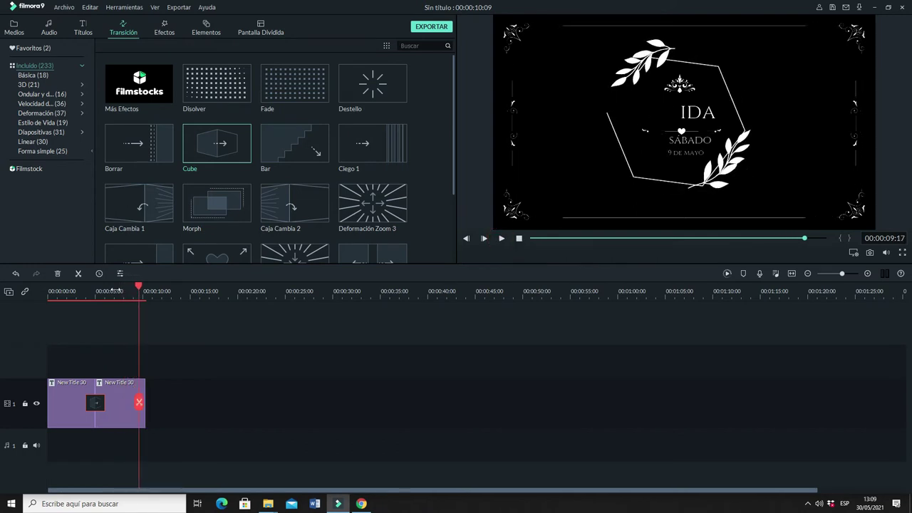
drag(140, 291, 144, 317)
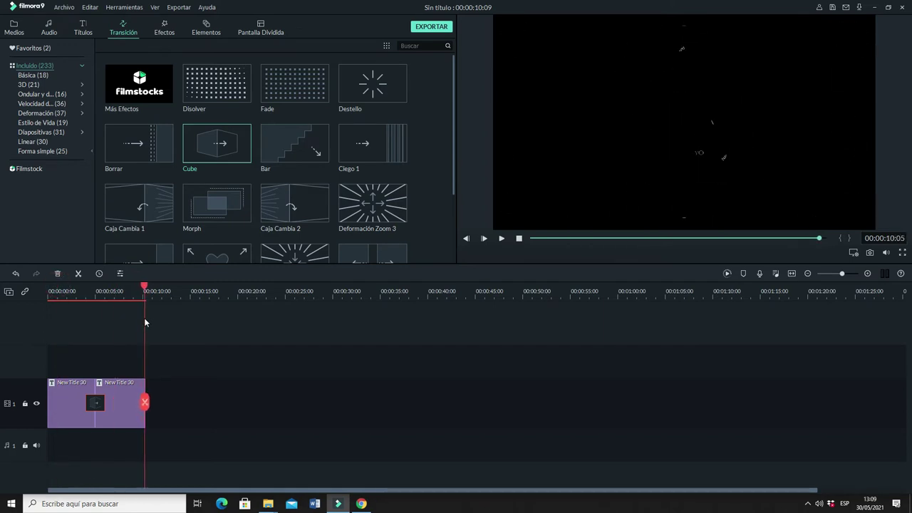
Import the media folder "videos salidas" from the computer into the project media library.
click(15, 33)
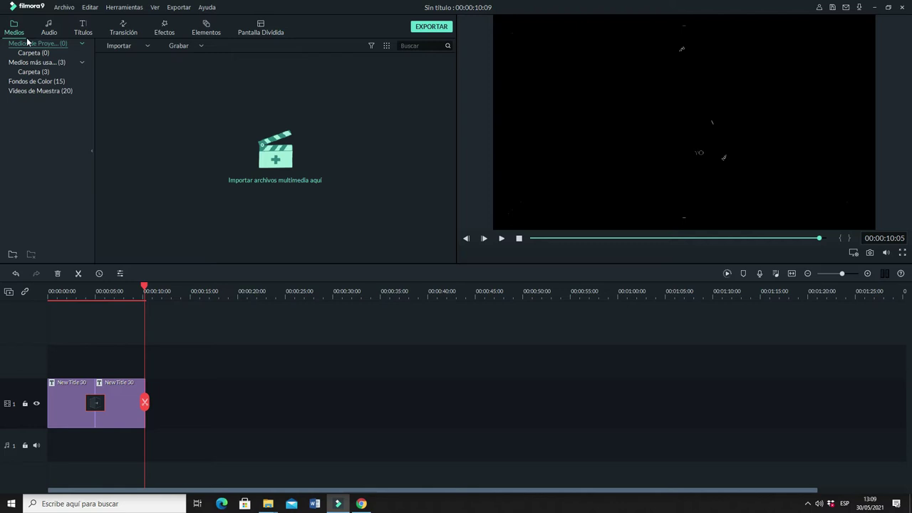
click(147, 47)
click(375, 87)
click(200, 47)
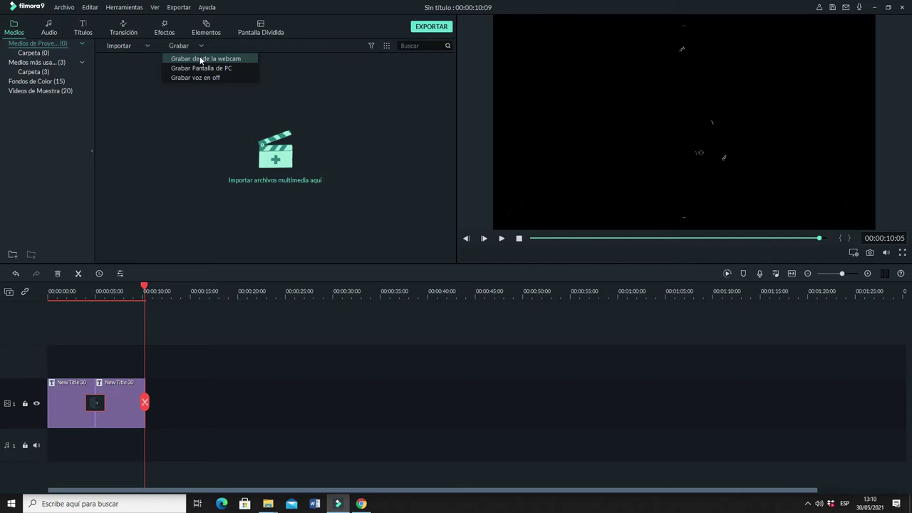
click(146, 47)
click(146, 45)
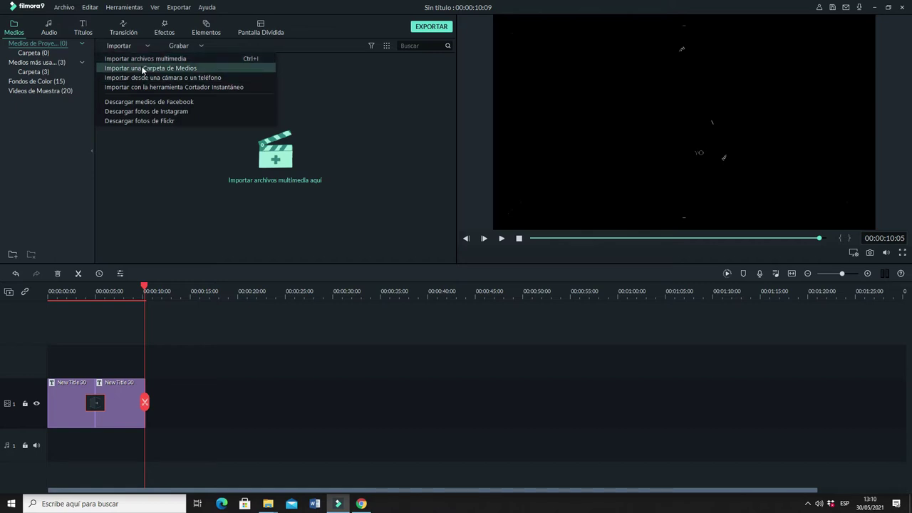
click(143, 68)
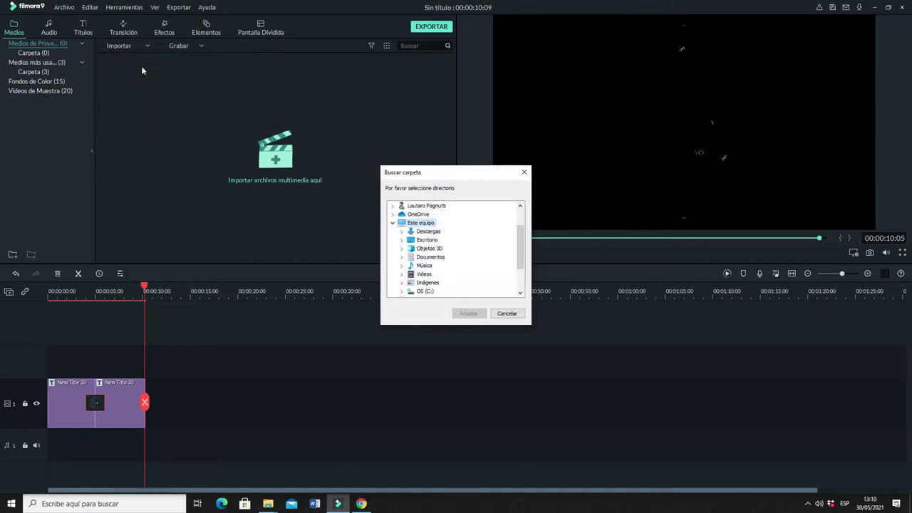
click(426, 239)
drag(522, 243, 526, 271)
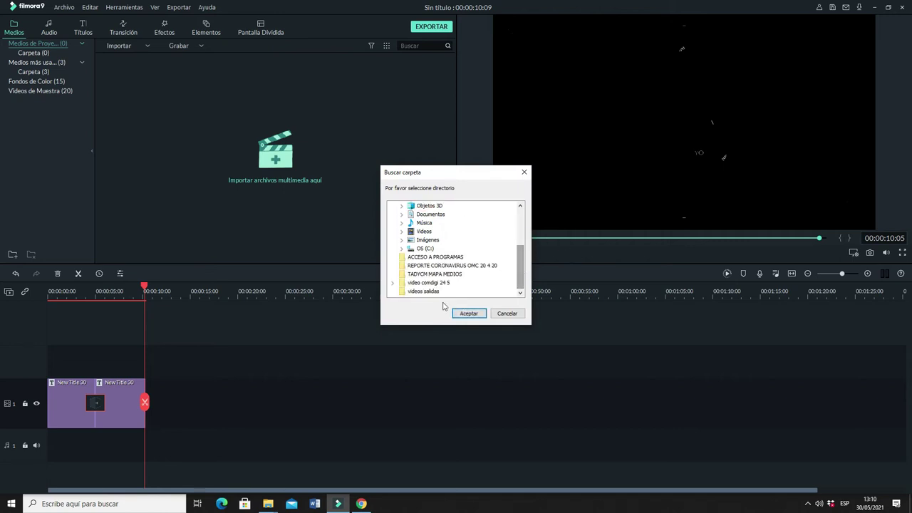
click(425, 292)
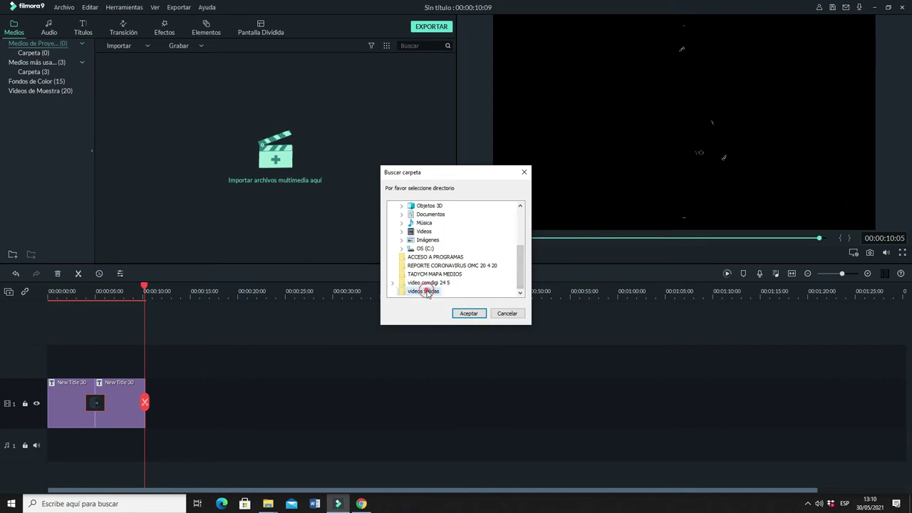
click(473, 315)
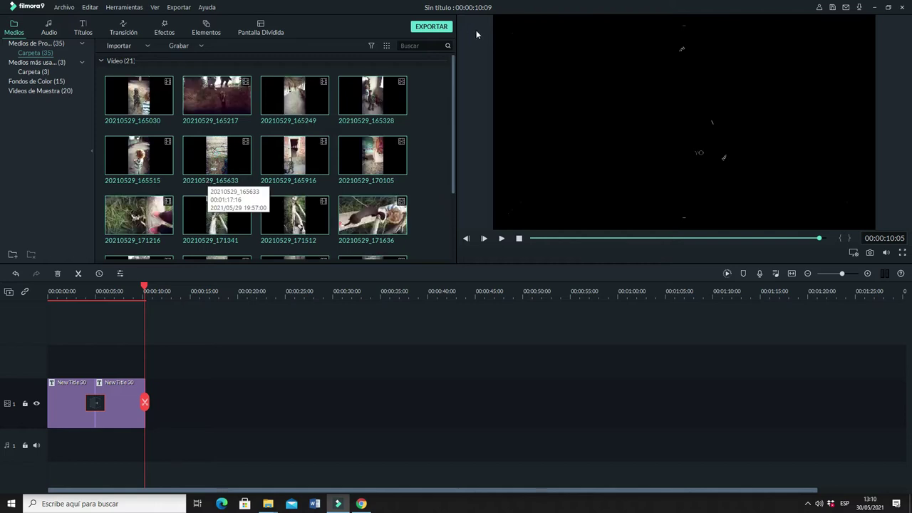
Look through the imported videos and photos and the available recording options.
mouse_move(453, 61)
mouse_down()
mouse_move(457, 253)
mouse_move(448, 62)
mouse_up()
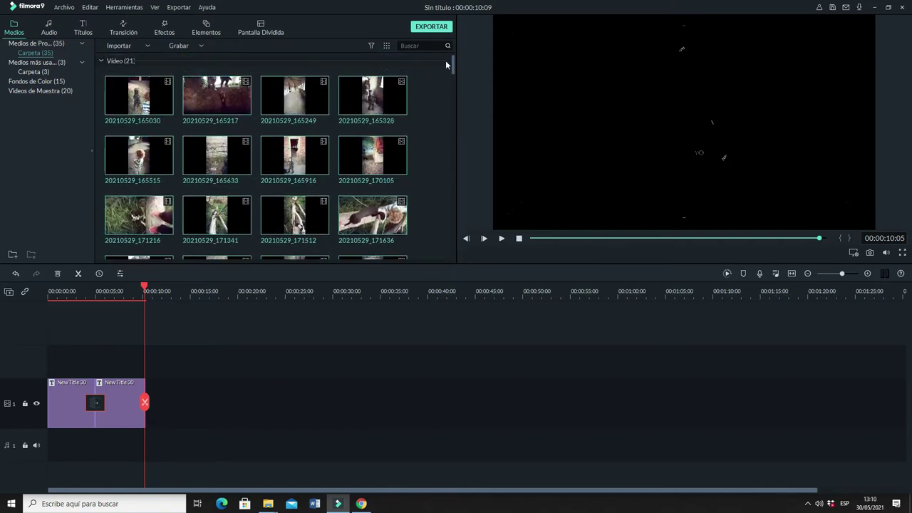
click(419, 107)
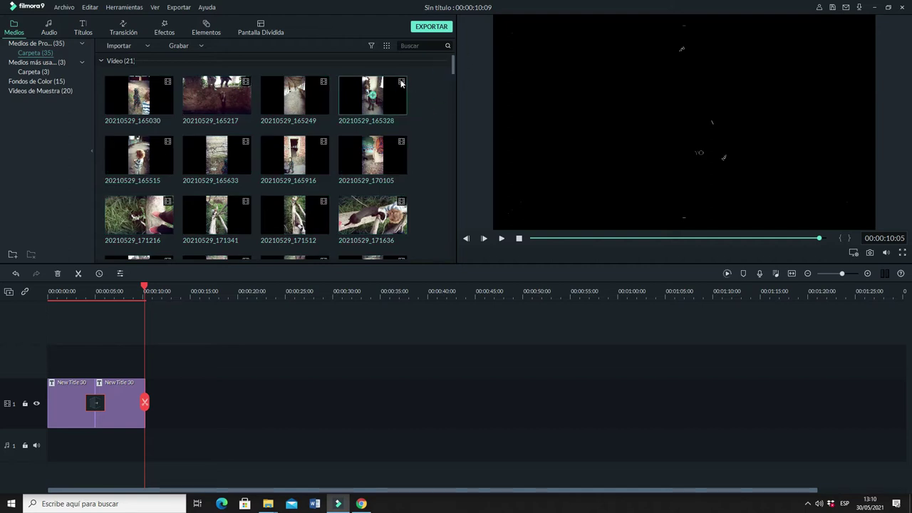
drag(453, 64, 459, 260)
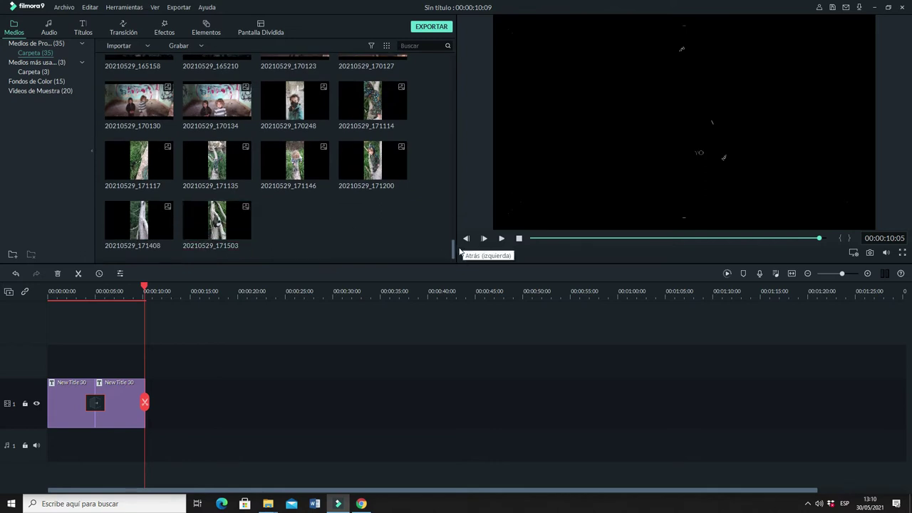
drag(453, 254, 449, 64)
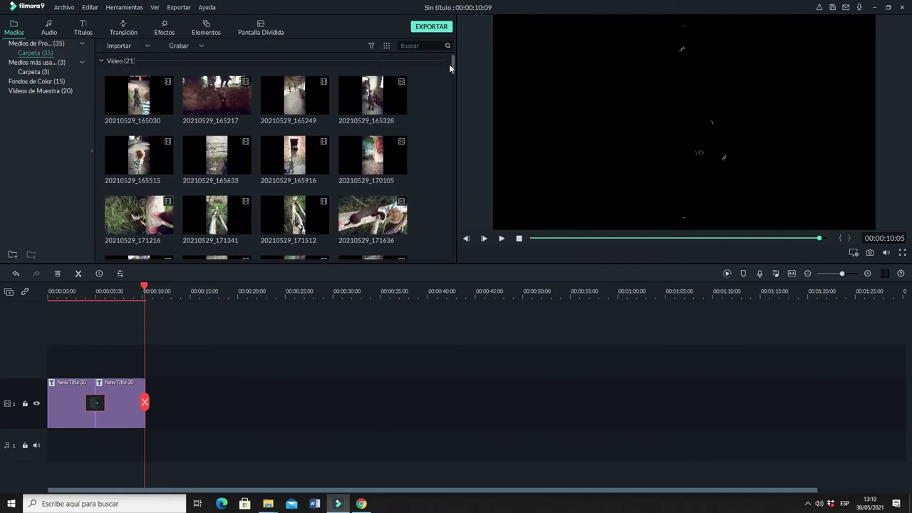
click(200, 45)
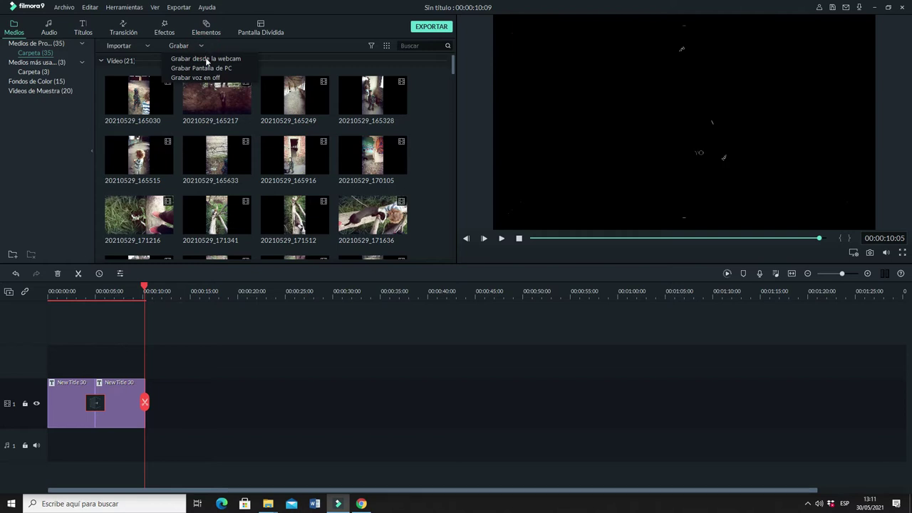
click(808, 503)
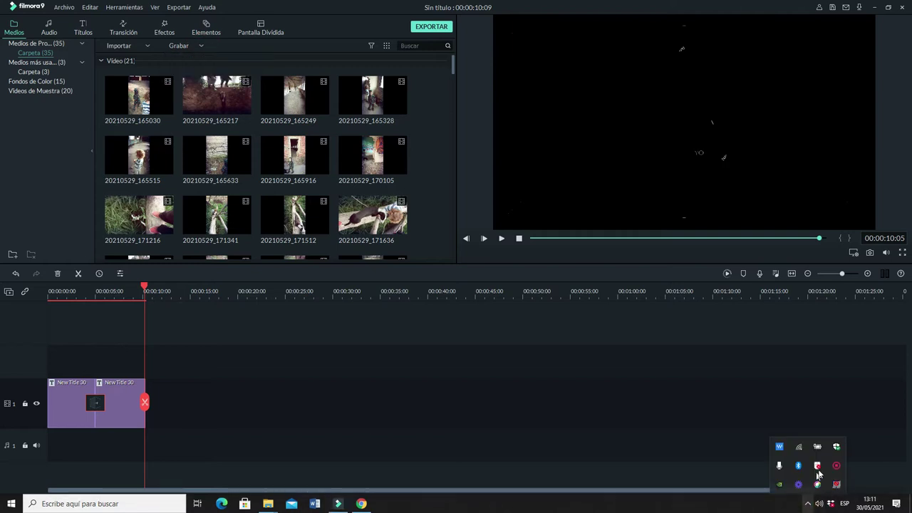
click(835, 468)
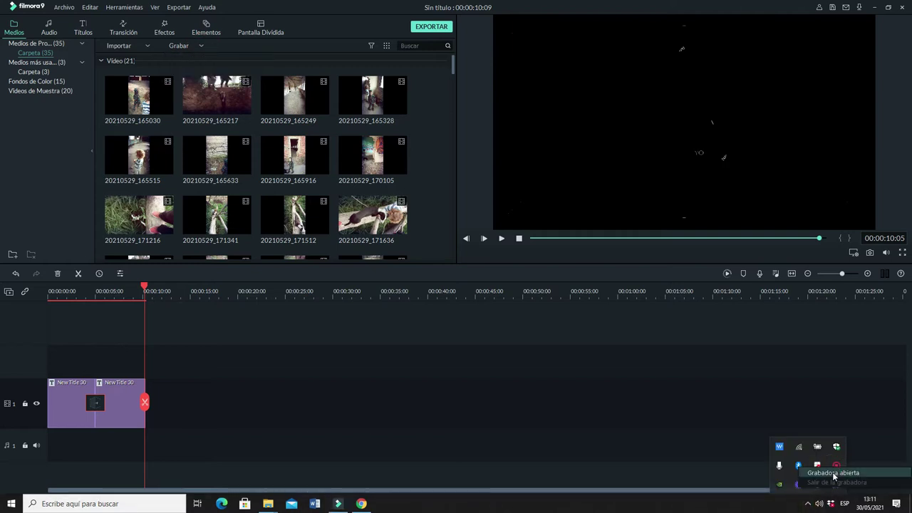
click(832, 474)
click(784, 486)
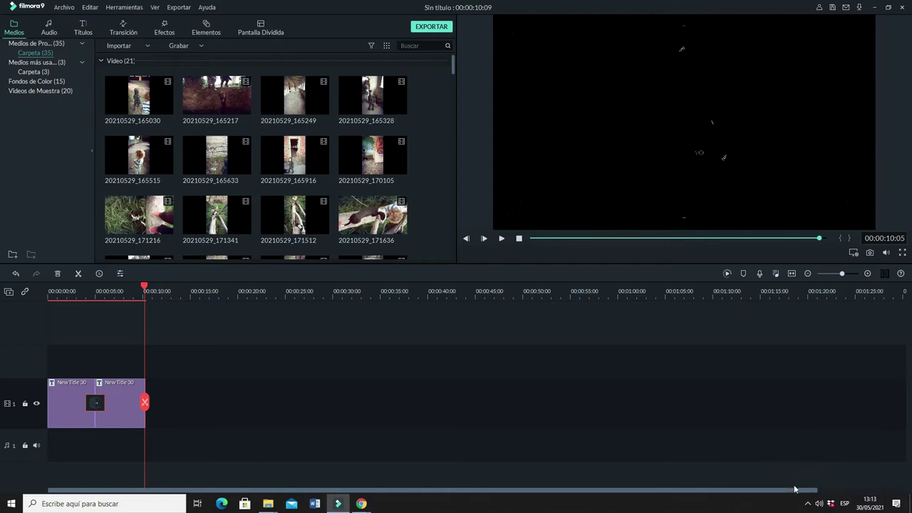
click(808, 505)
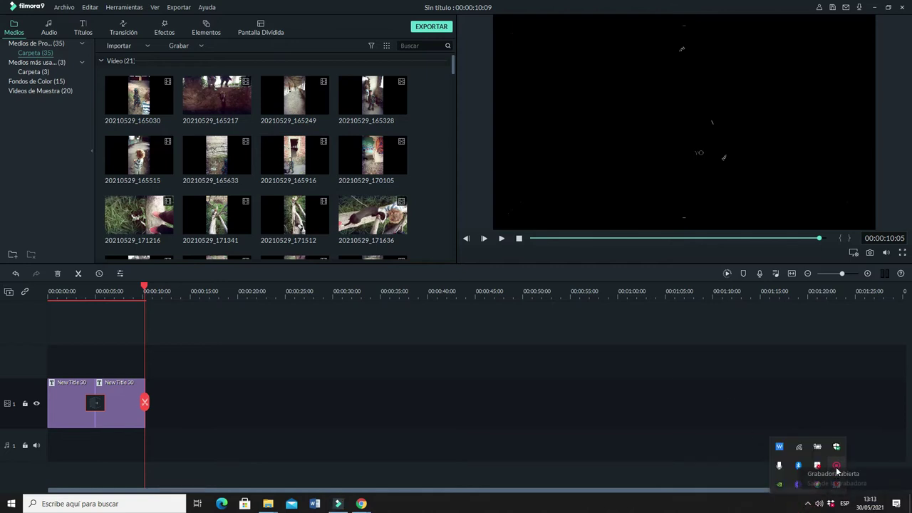
click(836, 467)
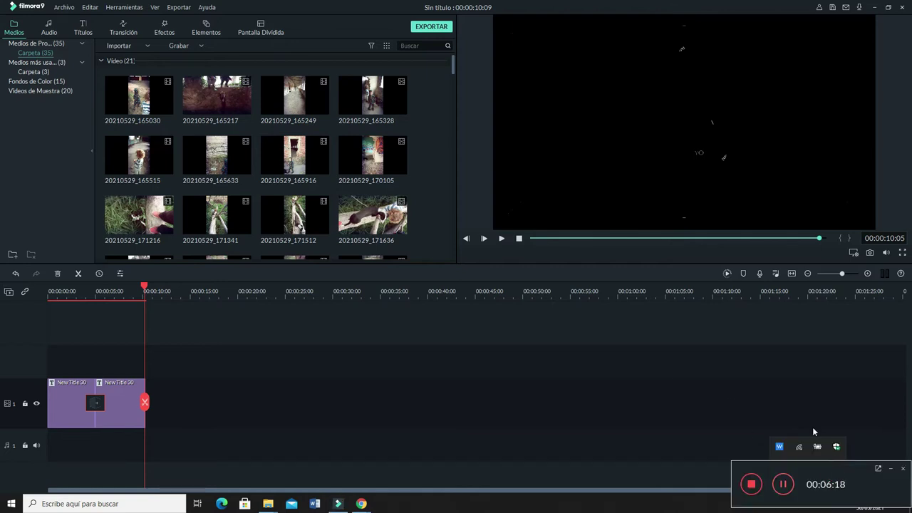
click(710, 412)
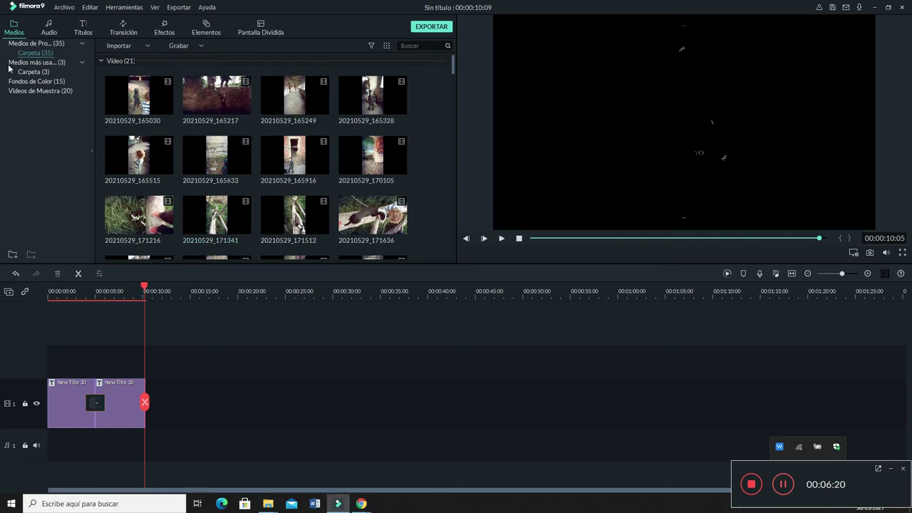
Import the audio file "y2mate.com - El Mono Tremendo Téster de violencia Spinetta.mp3" from the desktop into the project media.
click(148, 47)
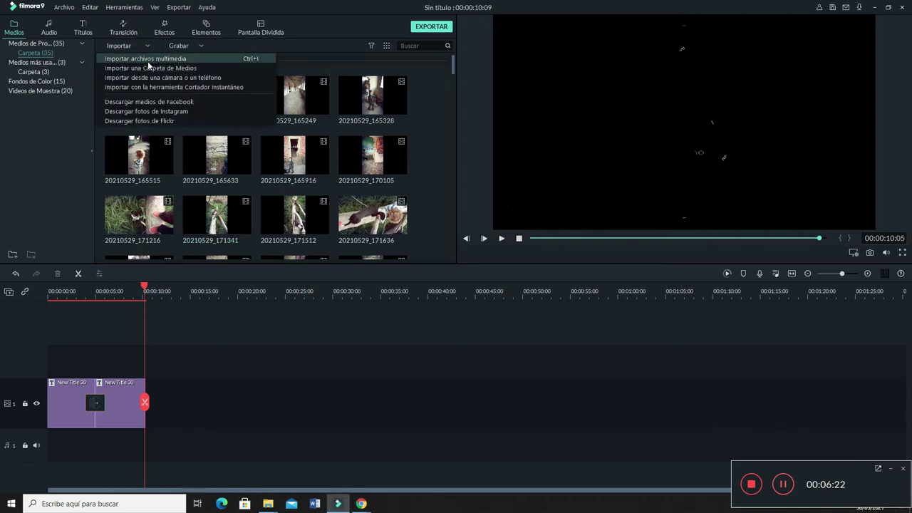
click(148, 62)
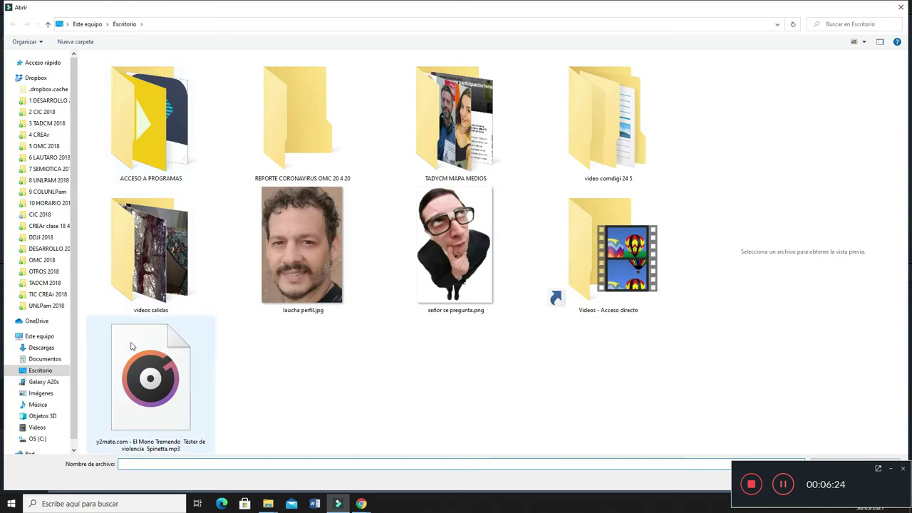
click(142, 367)
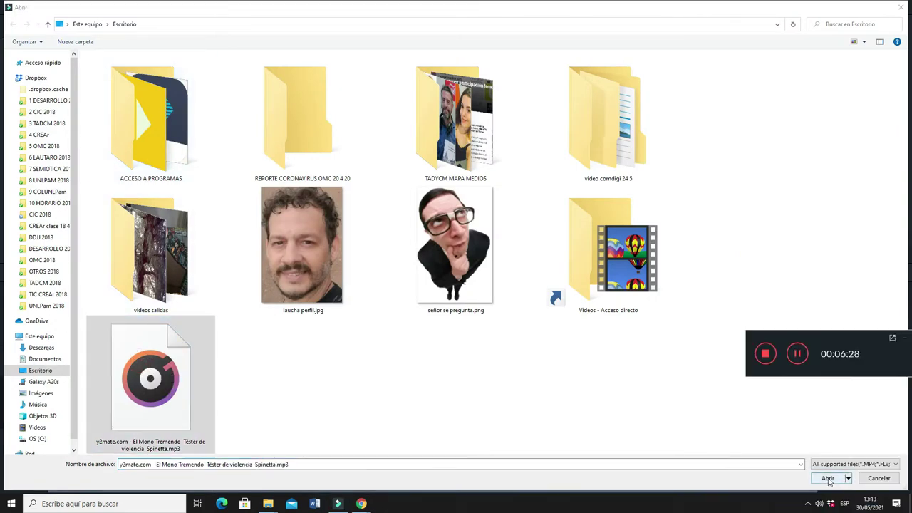
click(828, 479)
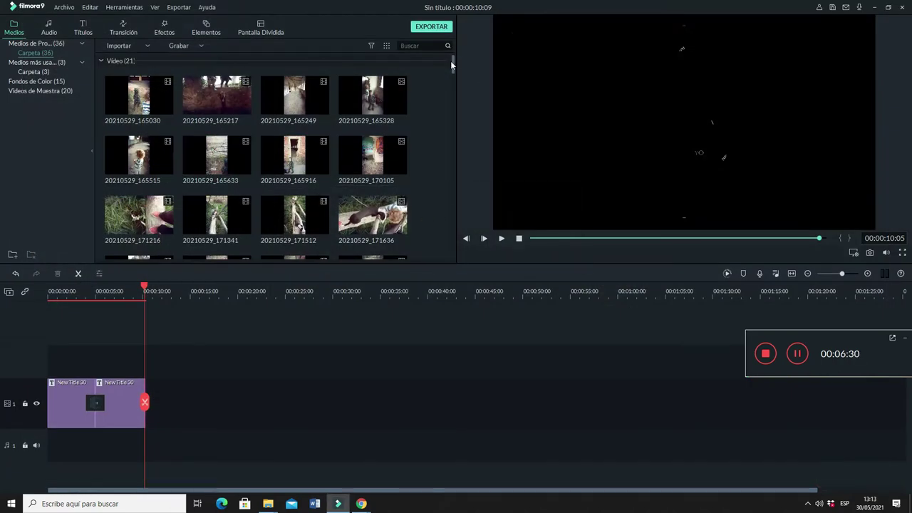
Place the imported Spinetta audio file on audio track 1 at the beginning of the timeline.
drag(451, 64, 456, 269)
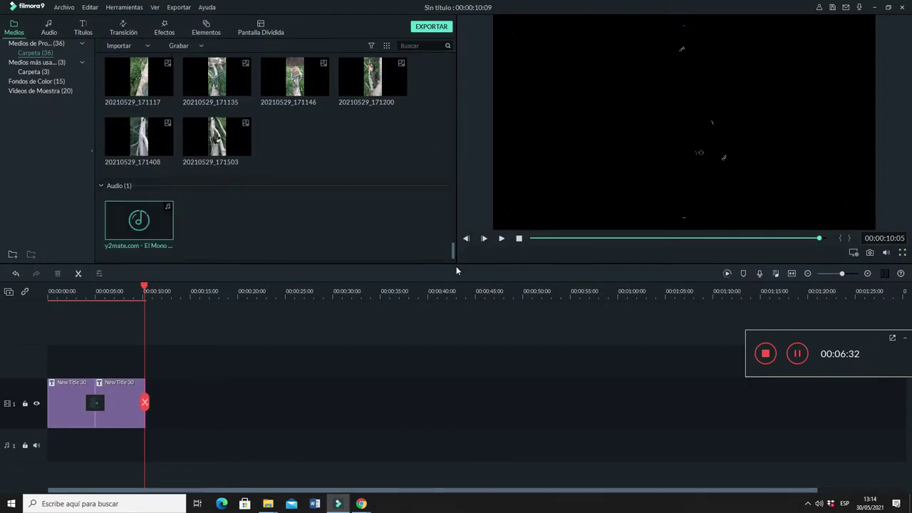
mouse_move(162, 225)
drag(169, 228, 56, 434)
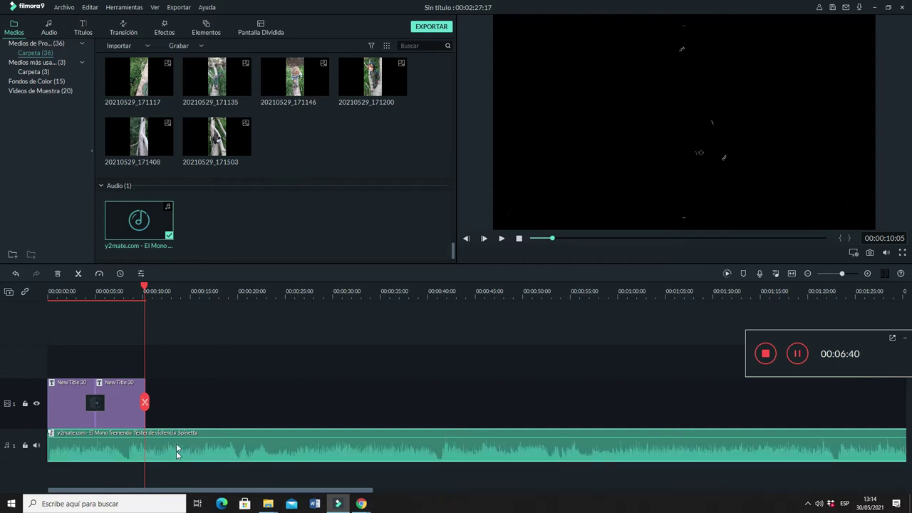
mouse_move(74, 437)
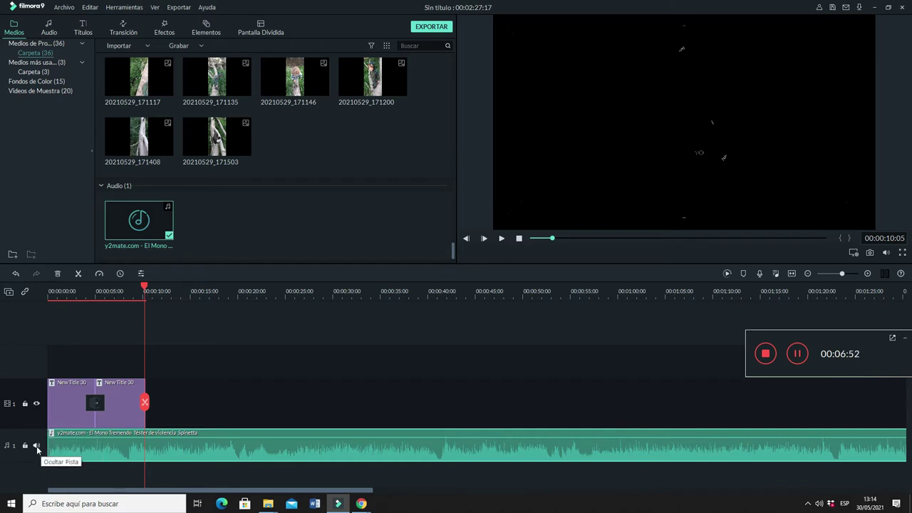
Add a second video track and a second audio track to the timeline.
right_click(16, 319)
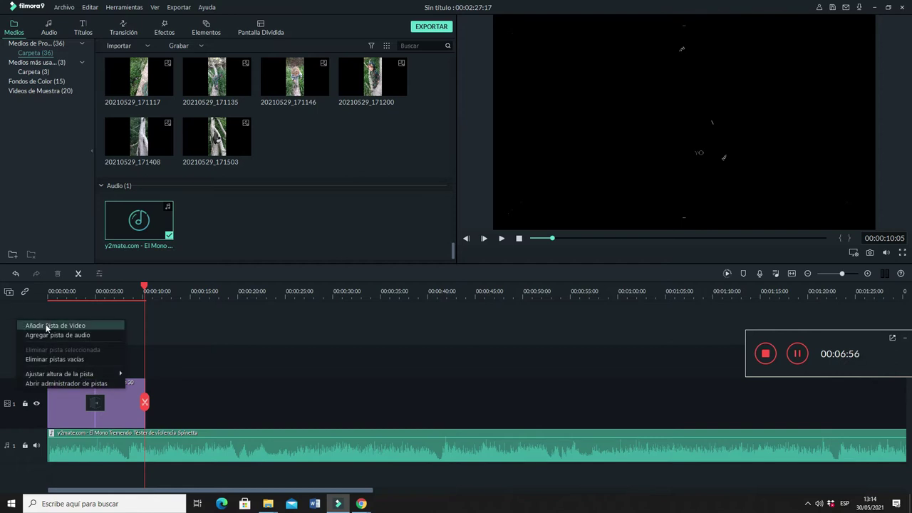
click(47, 325)
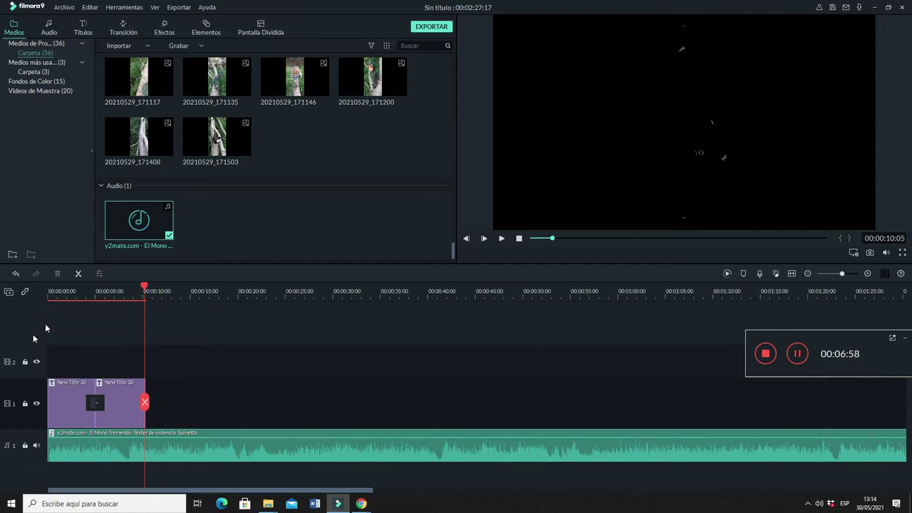
right_click(33, 476)
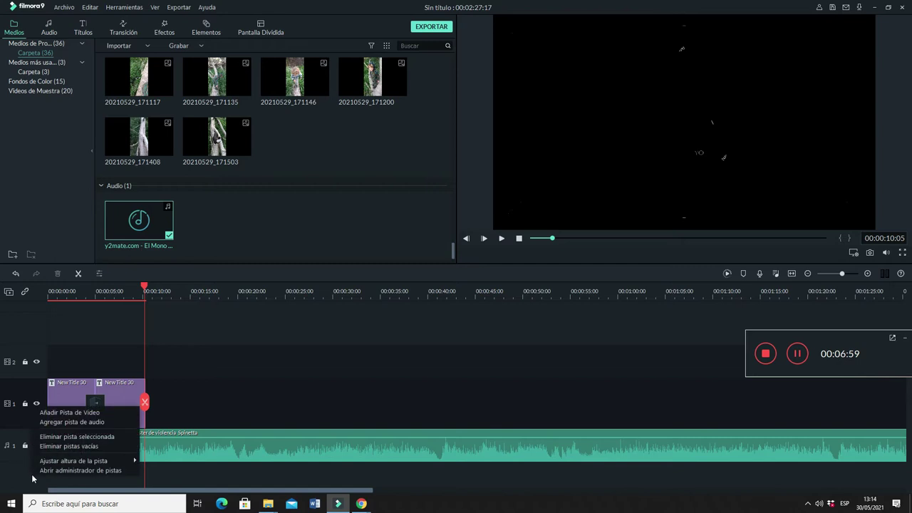
click(75, 421)
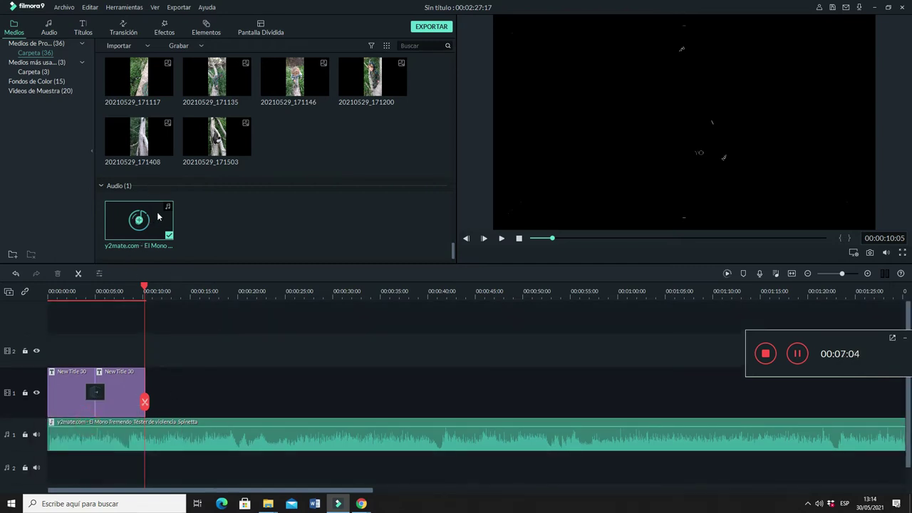
drag(160, 221, 229, 232)
mouse_move(146, 224)
drag(869, 347, 883, 450)
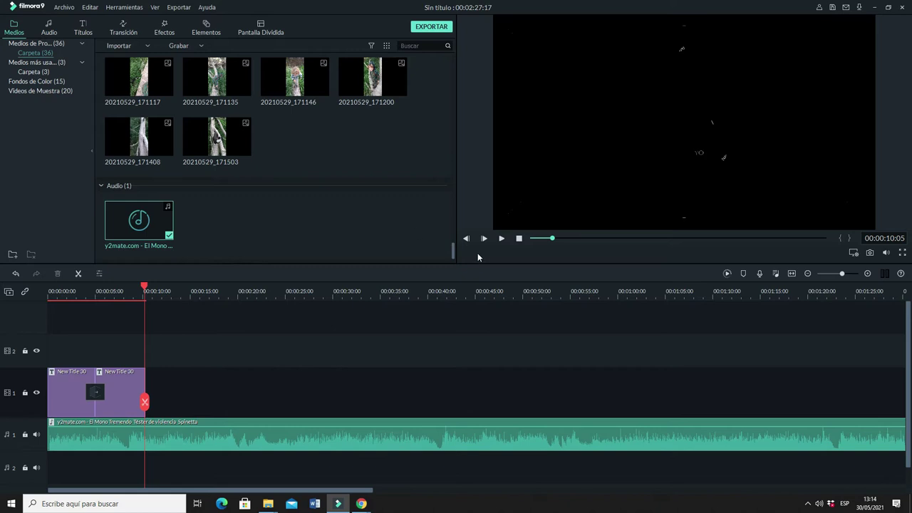
Place clip 20210529_170105 directly after the titles on video track 1, keeping the project settings at 1920 x 1080 25fps.
drag(453, 252, 461, 32)
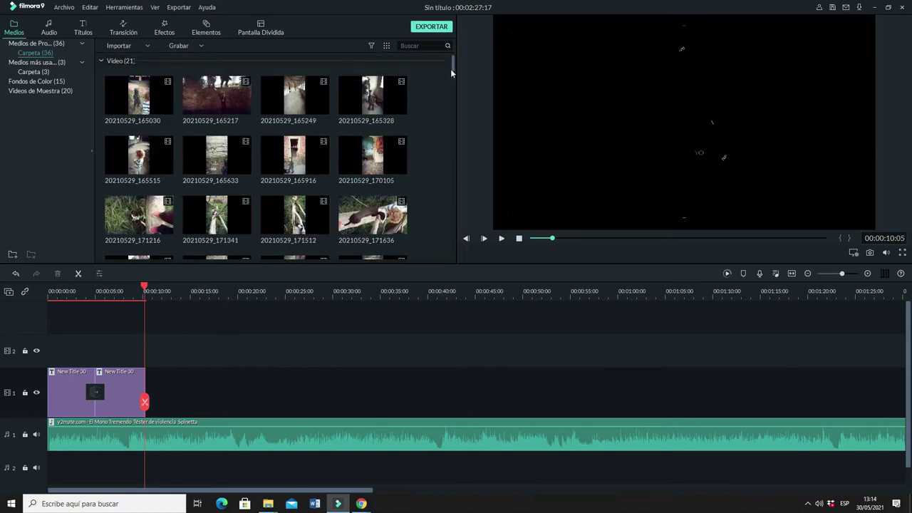
mouse_move(454, 64)
mouse_down()
mouse_move(450, 101)
mouse_move(448, 57)
mouse_move(448, 145)
mouse_move(435, 153)
mouse_move(456, 154)
mouse_move(455, 55)
mouse_up()
click(362, 137)
click(295, 215)
drag(364, 146, 281, 394)
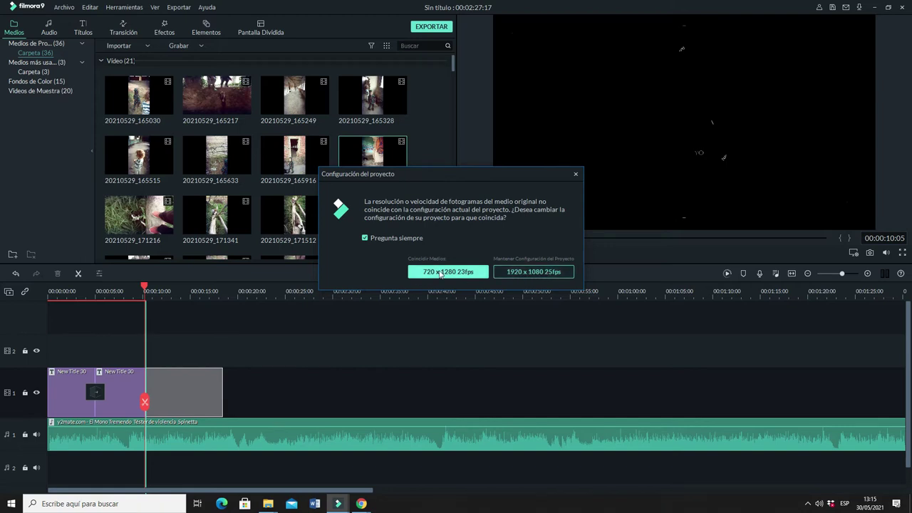
click(528, 273)
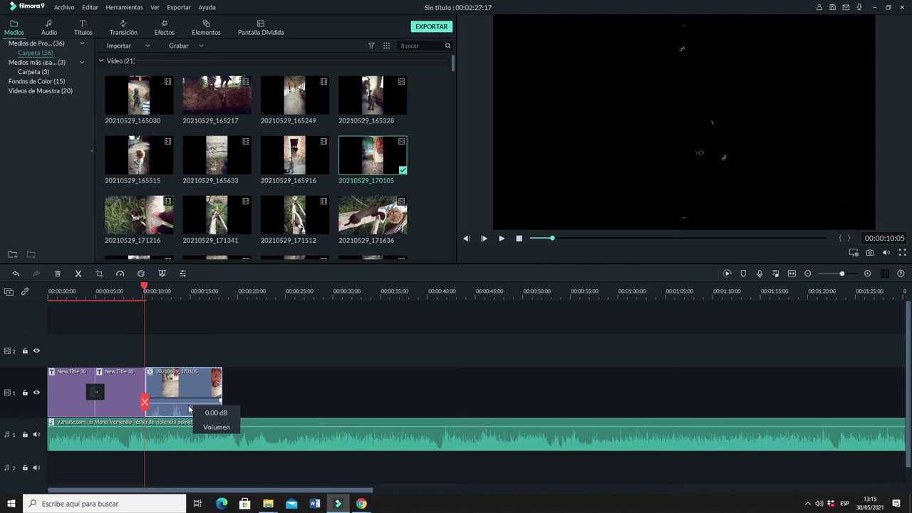
Mute audio track 1 and play the transition from the second title into the video clip to hear its own sound.
drag(144, 289, 157, 292)
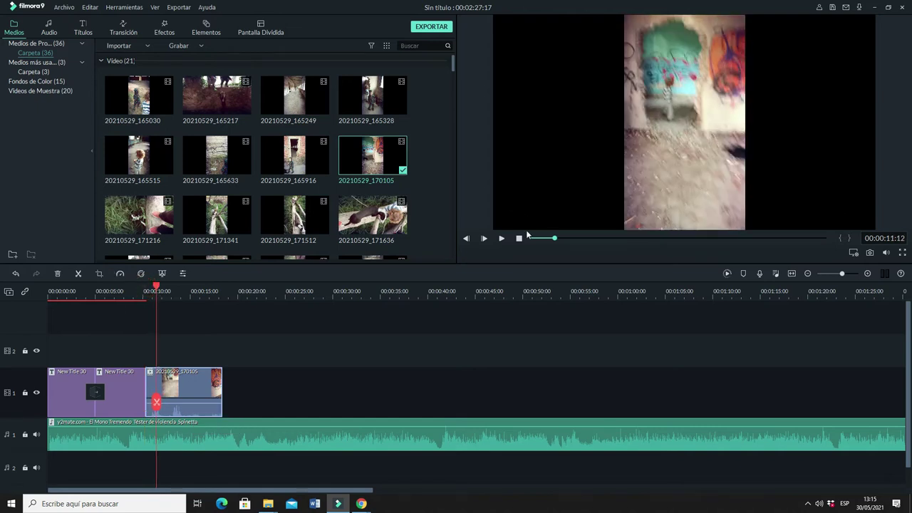
click(501, 238)
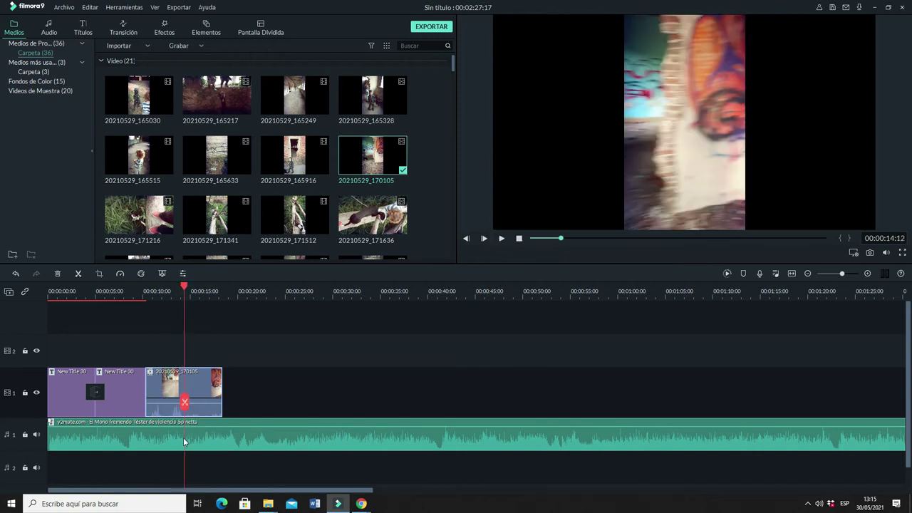
click(37, 438)
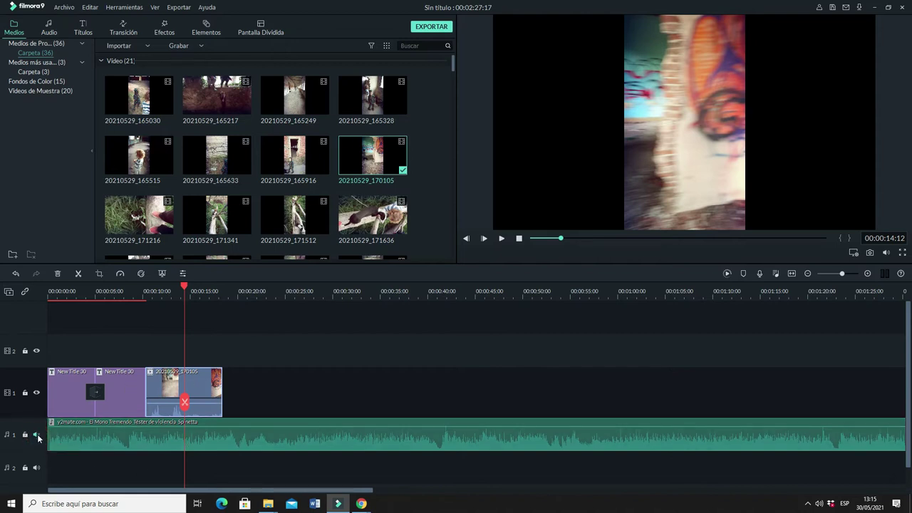
drag(183, 293, 130, 307)
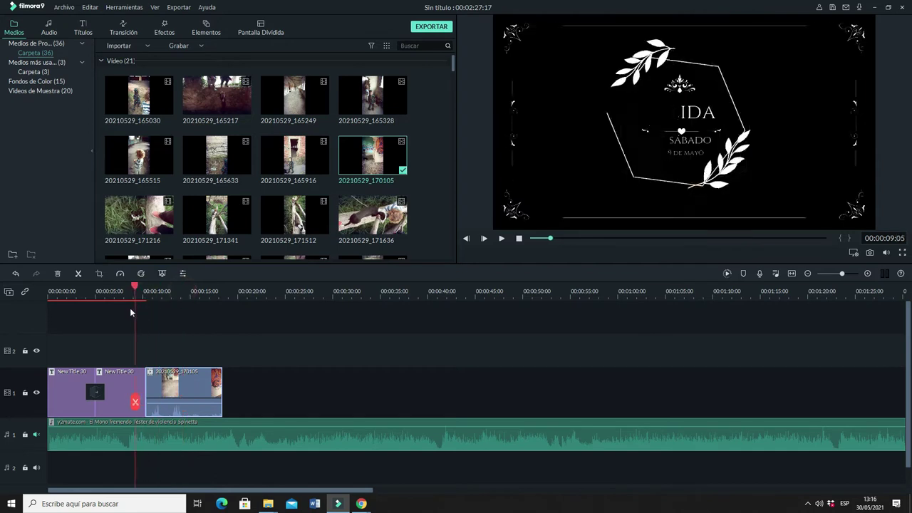
click(501, 239)
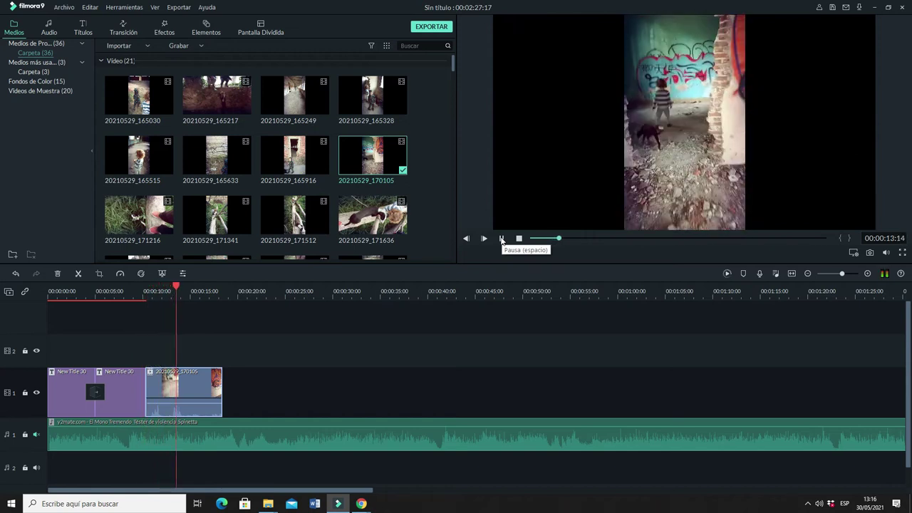
click(501, 238)
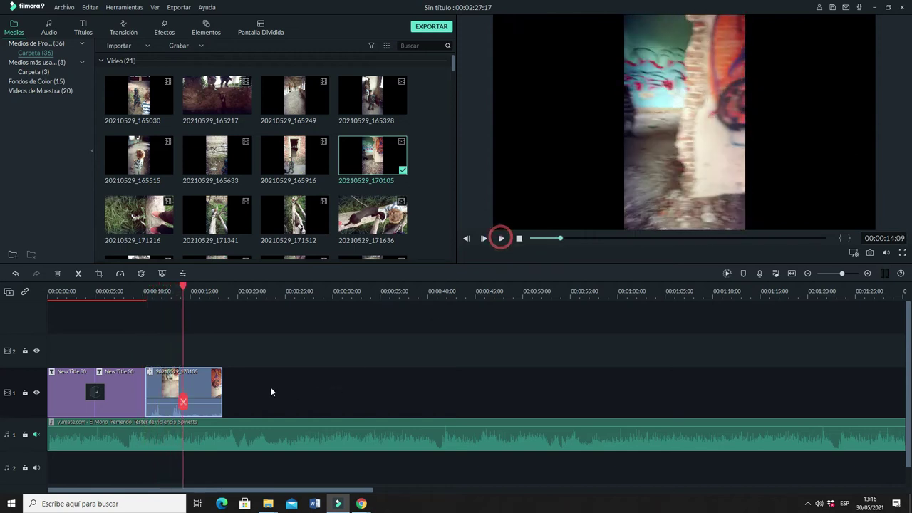
Raise the audio volume of clip 20210529_170105 to 7.66 dB.
click(195, 406)
drag(195, 405, 193, 412)
right_click(170, 408)
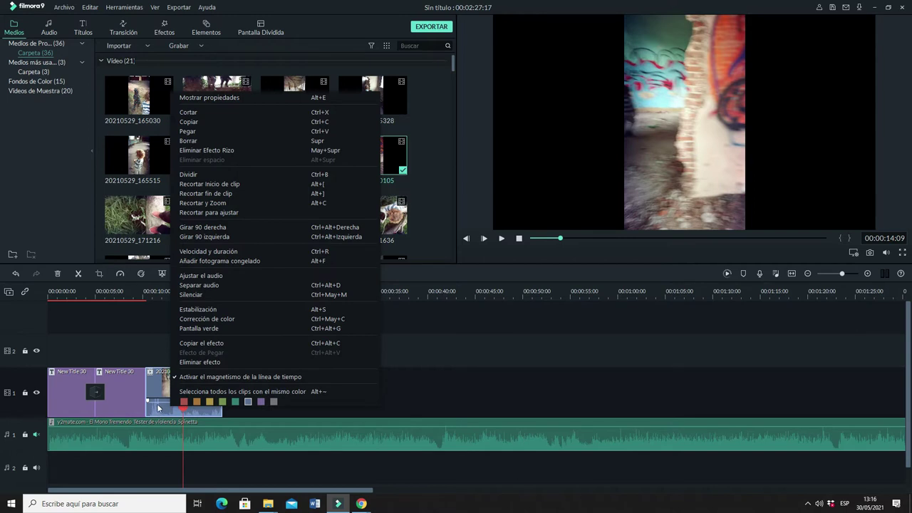
click(201, 274)
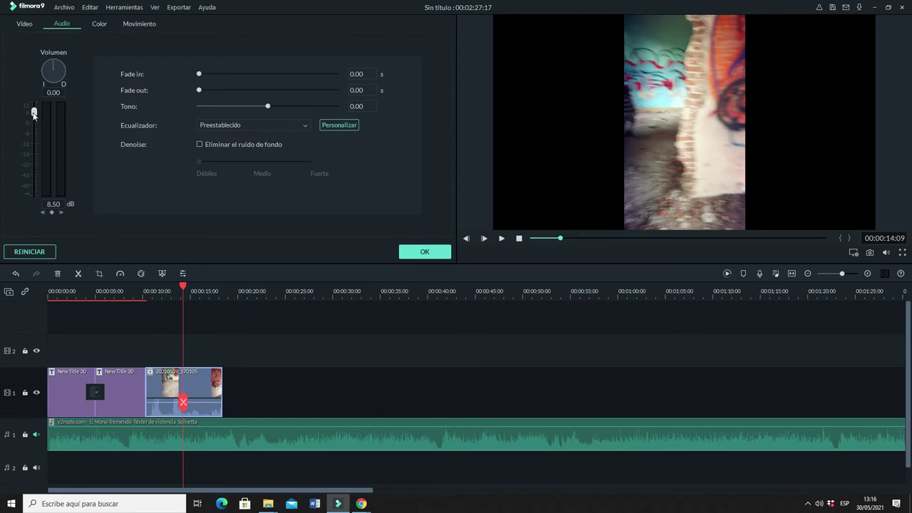
drag(34, 114, 33, 118)
click(33, 118)
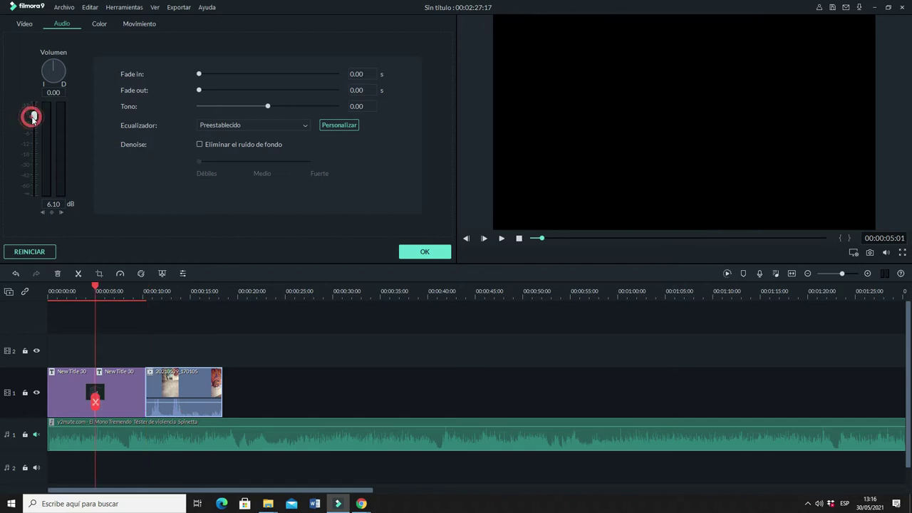
drag(33, 115, 34, 113)
Apply the Acústico equalizer preset to the clip's audio and accept the audio settings.
click(349, 127)
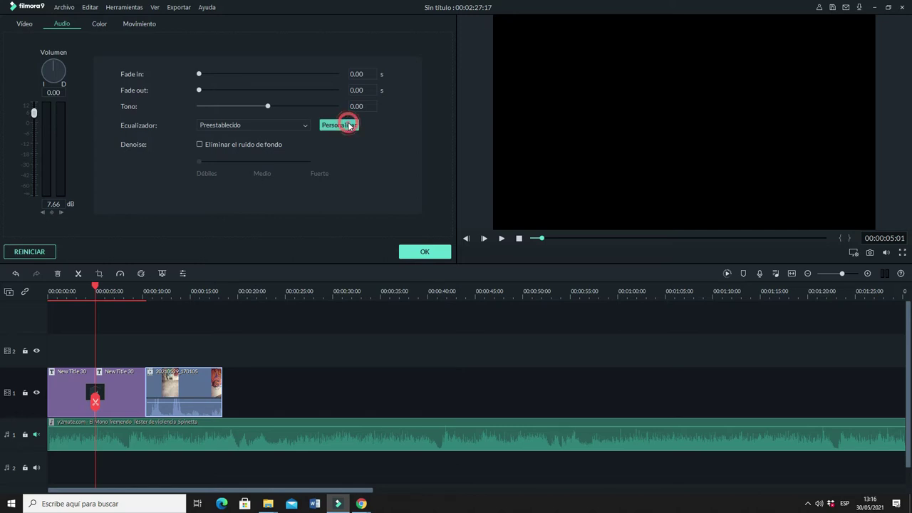
click(456, 162)
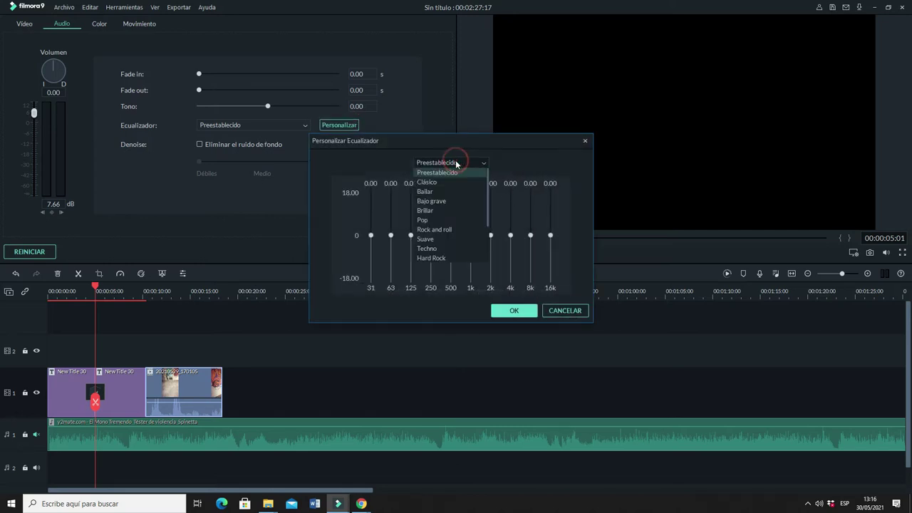
drag(487, 173, 488, 203)
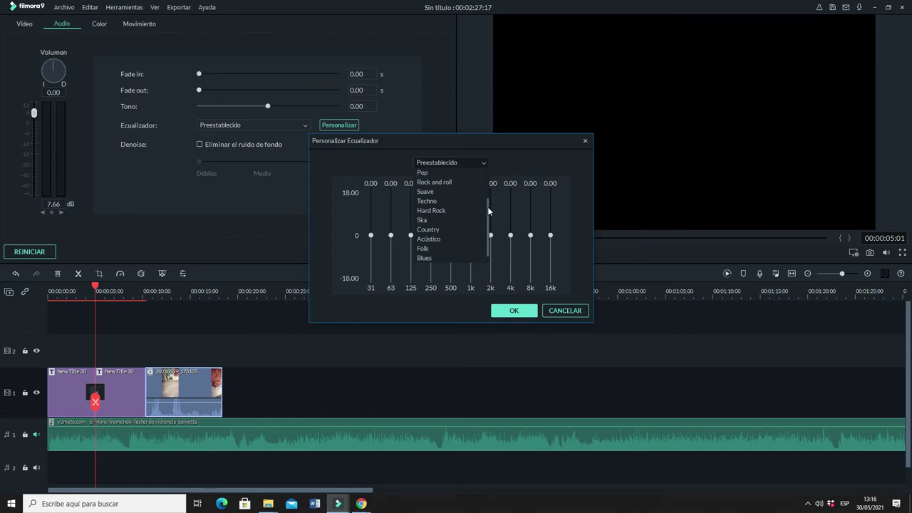
click(429, 240)
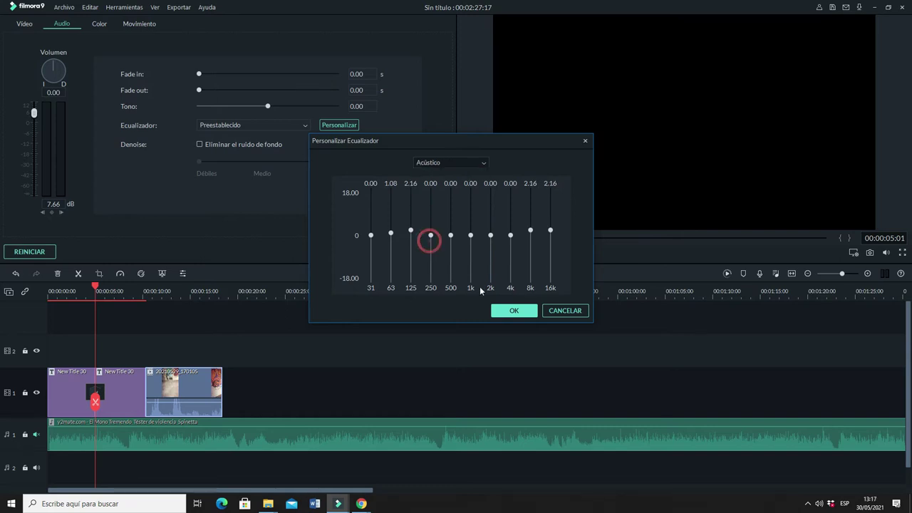
click(503, 310)
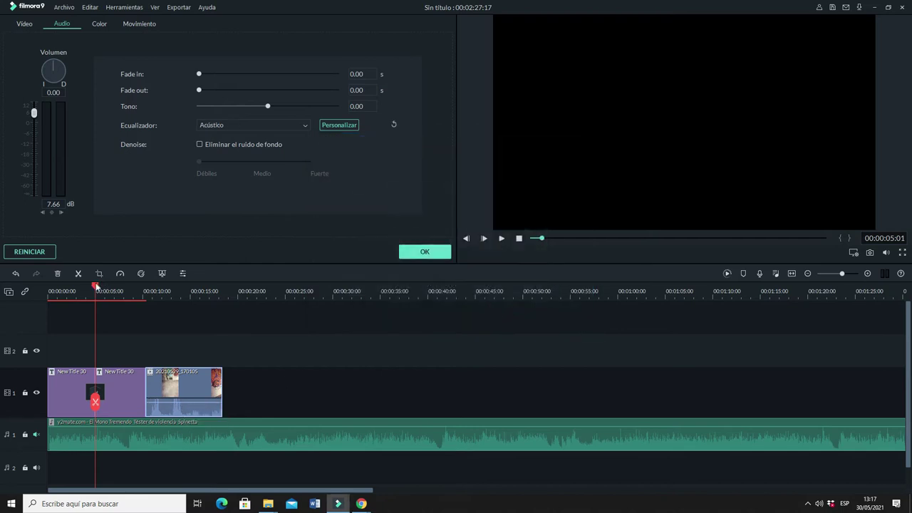
click(425, 251)
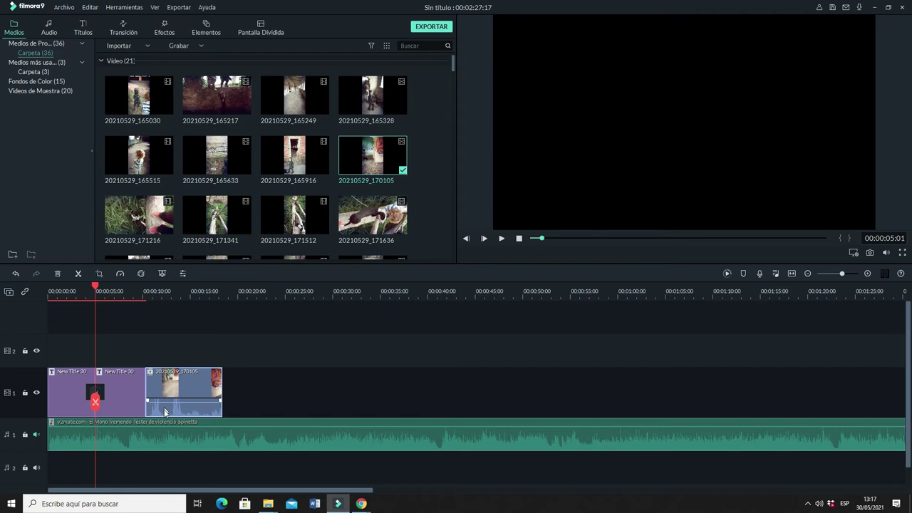
Play the timeline from the end of the second title to check the clip's adjusted audio.
drag(95, 285, 141, 305)
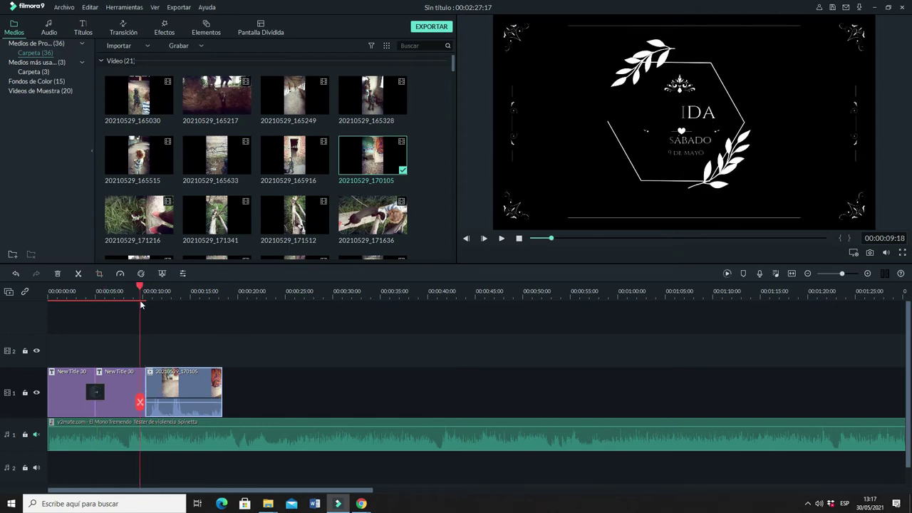
click(502, 239)
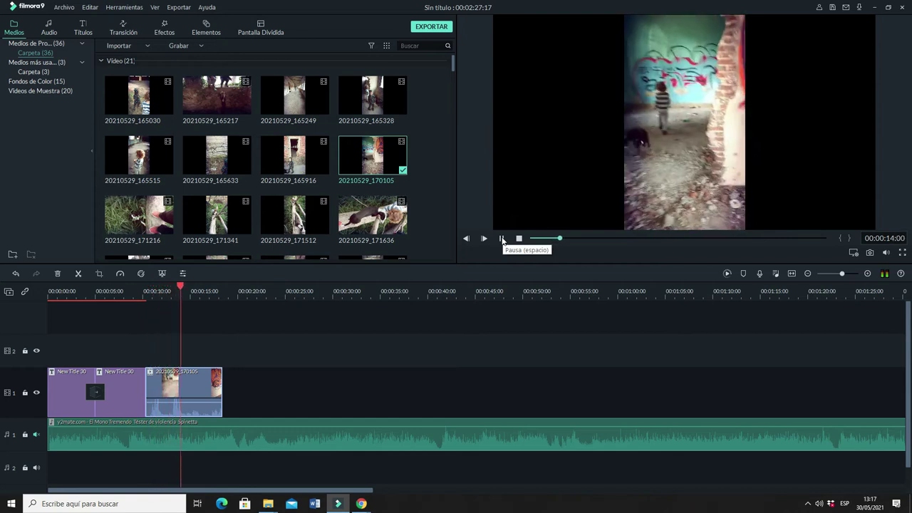
click(502, 239)
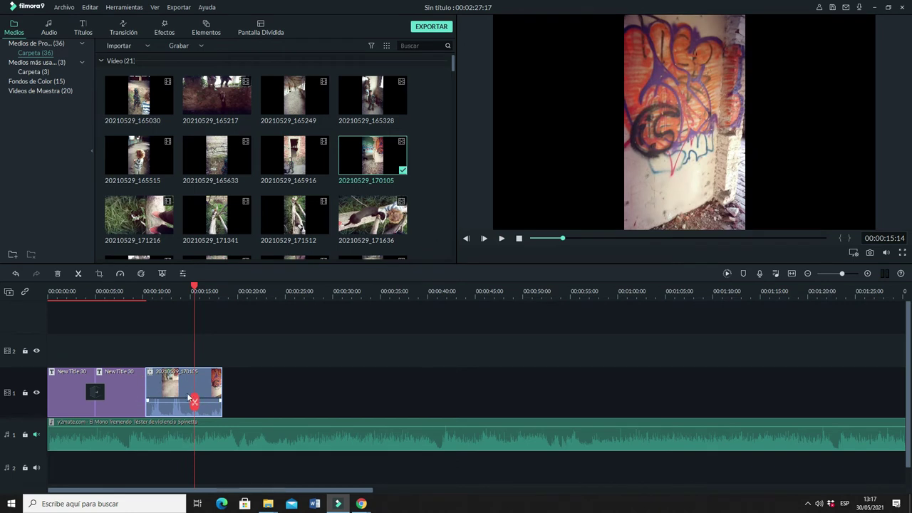
Move both title clips and the video clip from video track 1 up to video track 2, keeping their timing.
drag(73, 396, 75, 353)
drag(110, 393, 108, 352)
drag(163, 399, 167, 356)
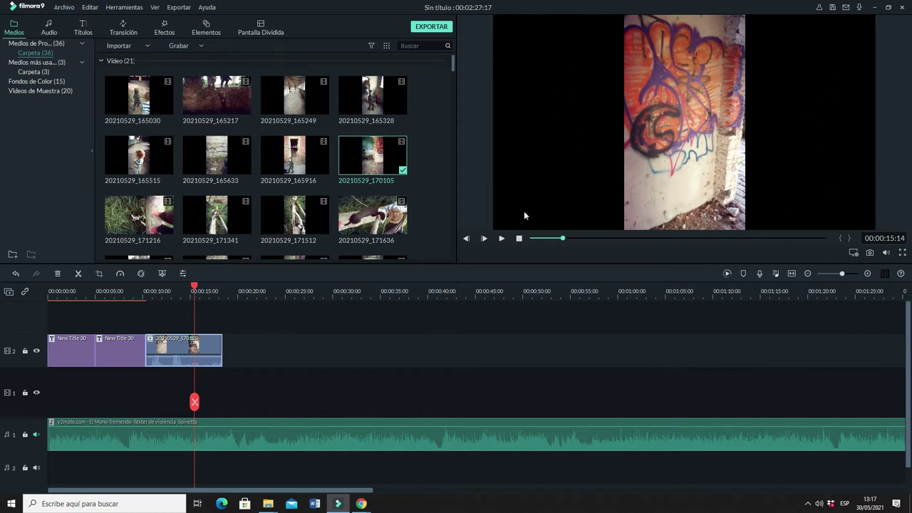
Lay the Verde colour background on video track 1 beneath the titles and clip, and check it at a title and a video frame.
drag(194, 290, 223, 308)
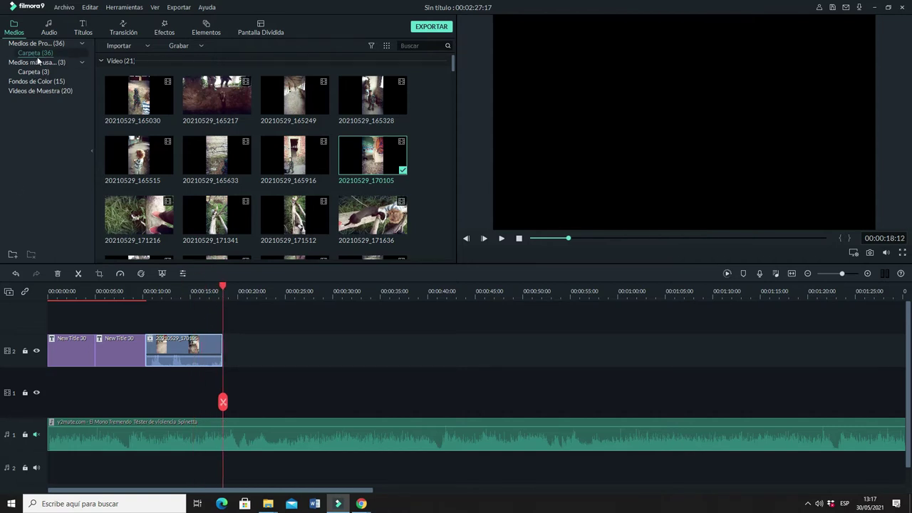
click(41, 79)
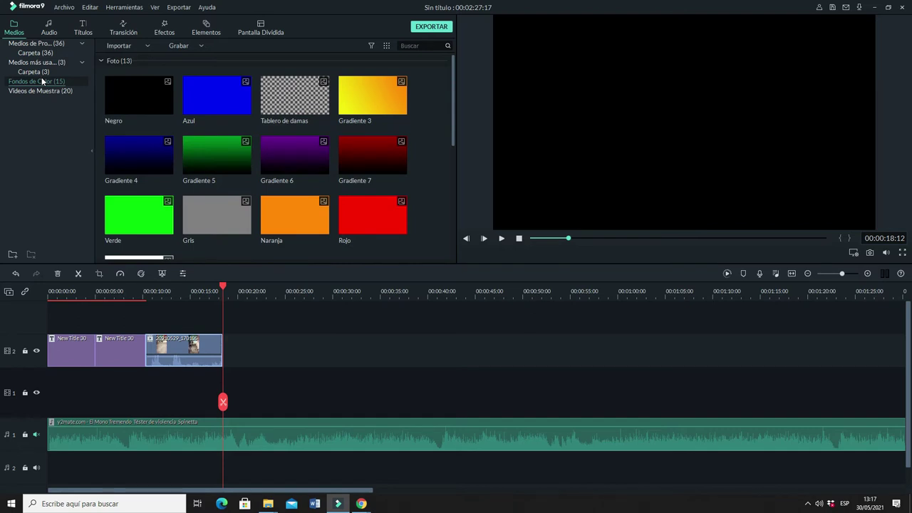
click(151, 212)
drag(198, 332, 219, 393)
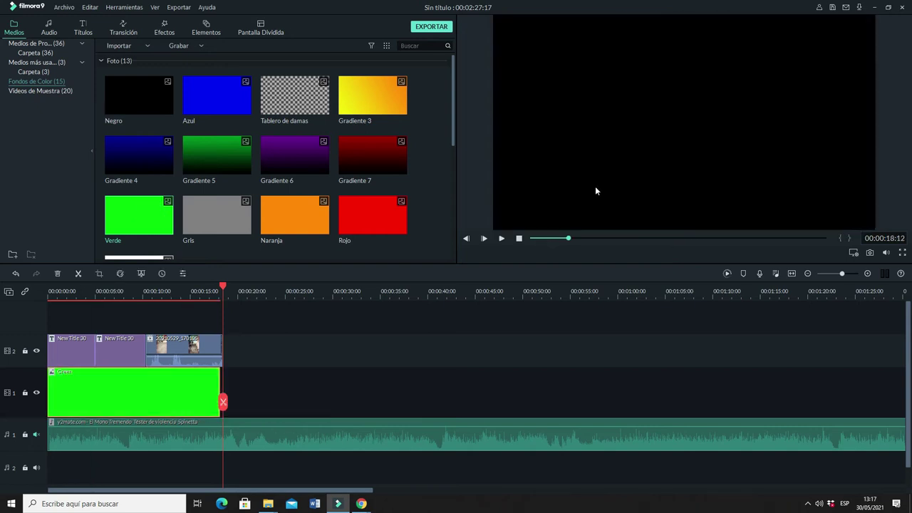
click(112, 322)
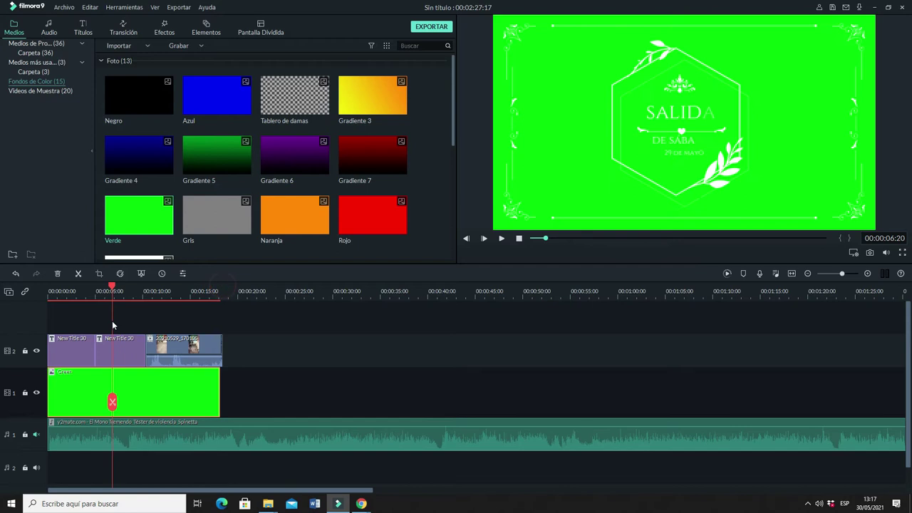
click(151, 325)
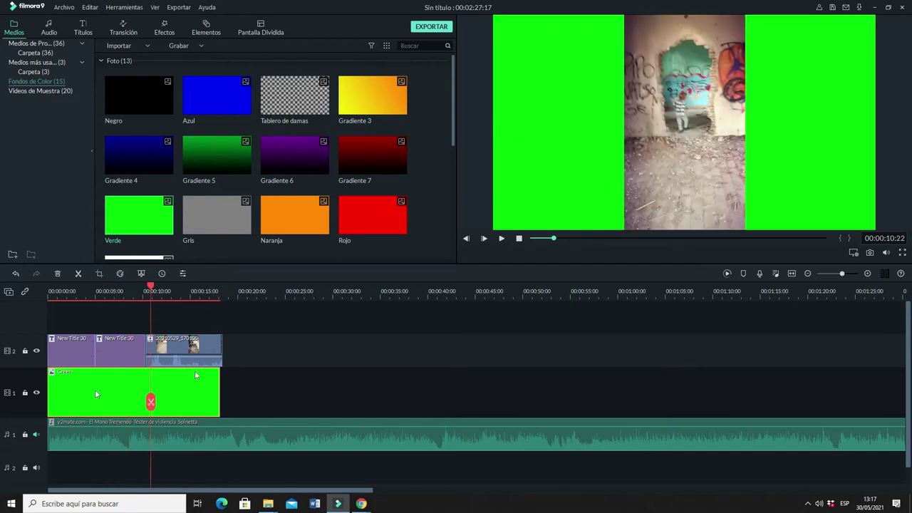
Trim the green background to begin and end with the video clip on track 2, and check the title and video frames.
drag(152, 288, 114, 305)
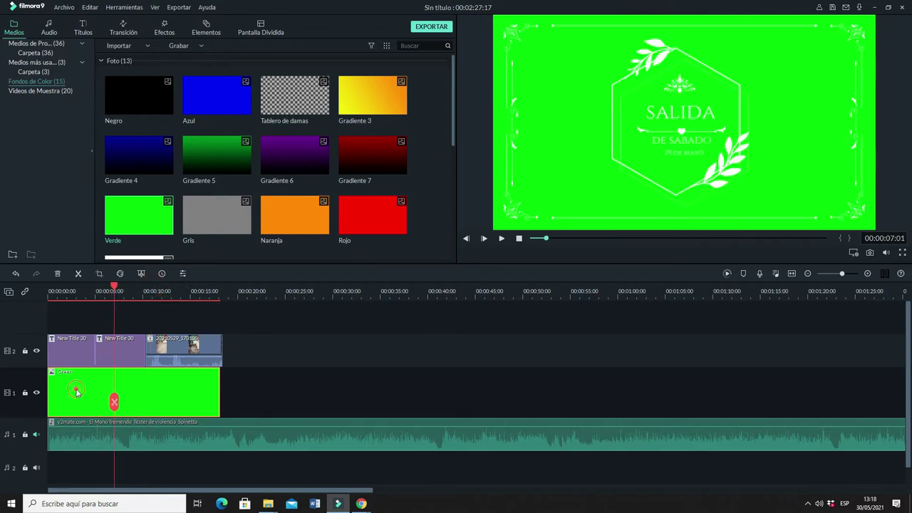
drag(48, 388, 166, 386)
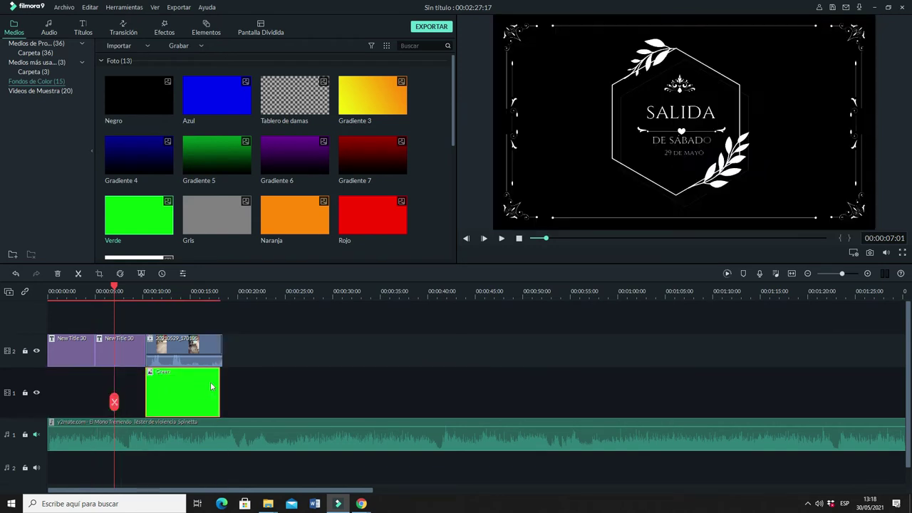
click(222, 383)
drag(116, 290, 50, 291)
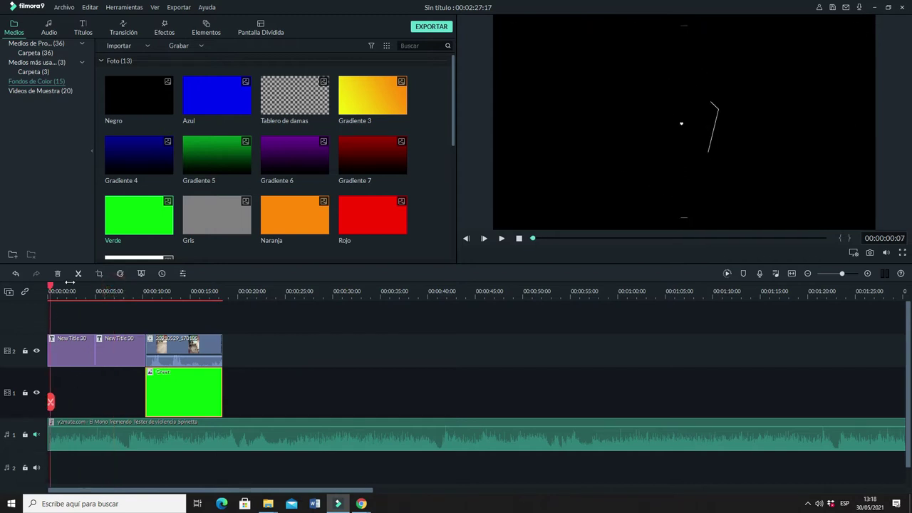
drag(51, 286, 130, 290)
click(177, 324)
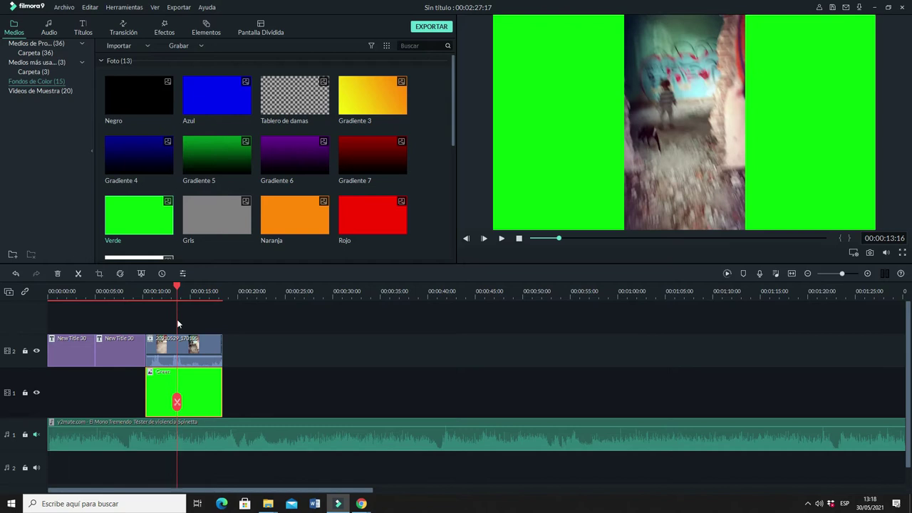
click(171, 324)
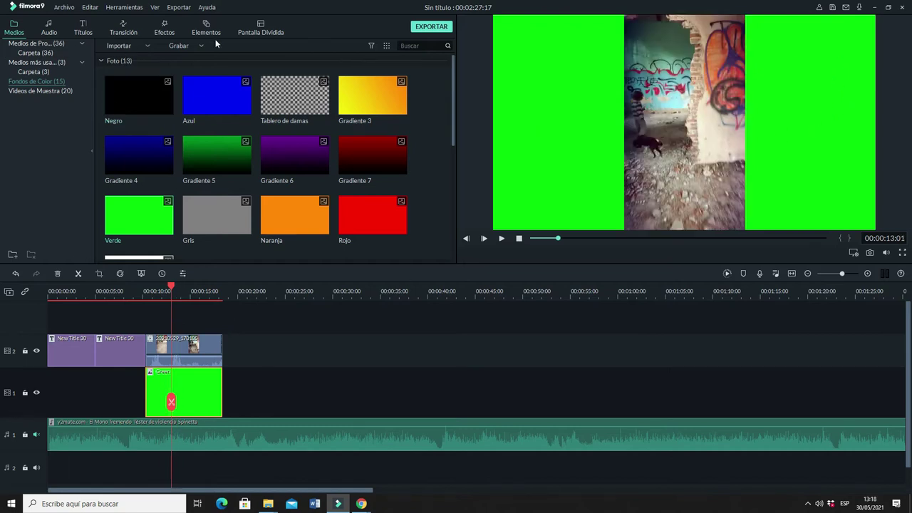
Apply the Cómic effect to the green background on video track 1.
click(156, 29)
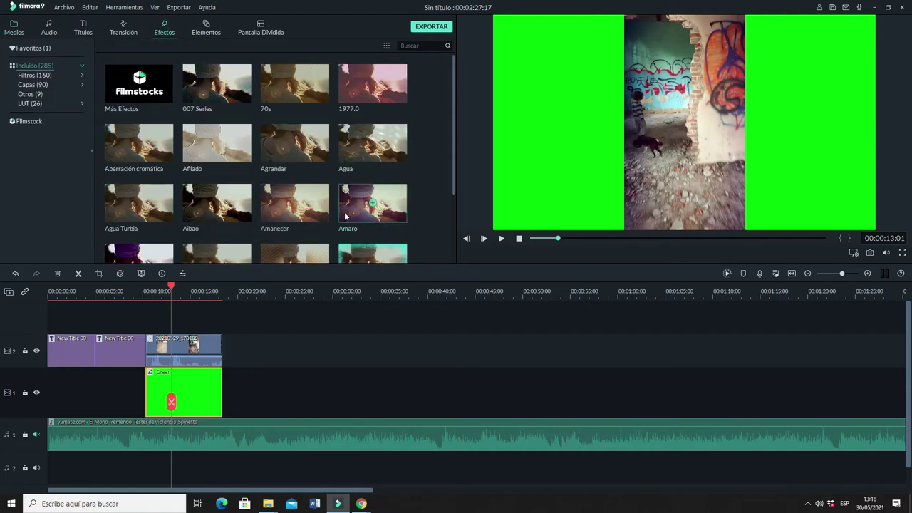
drag(454, 74, 451, 218)
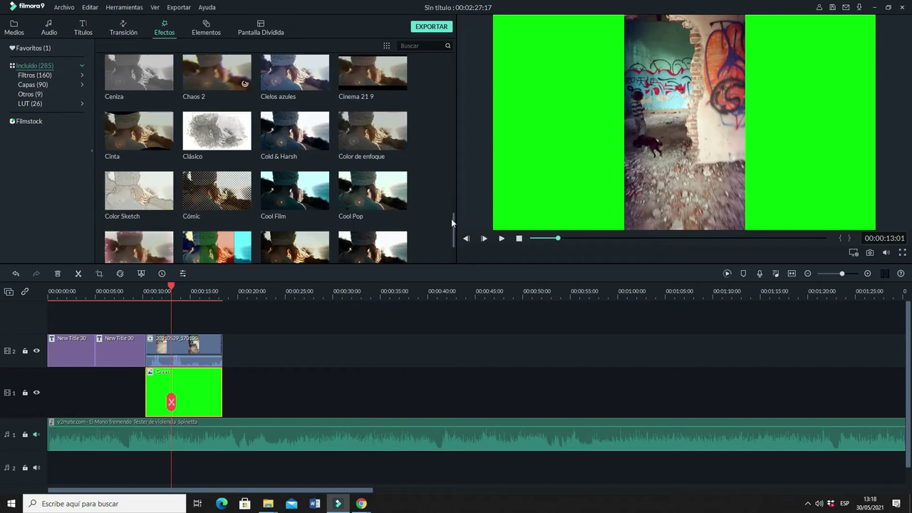
drag(217, 188, 220, 380)
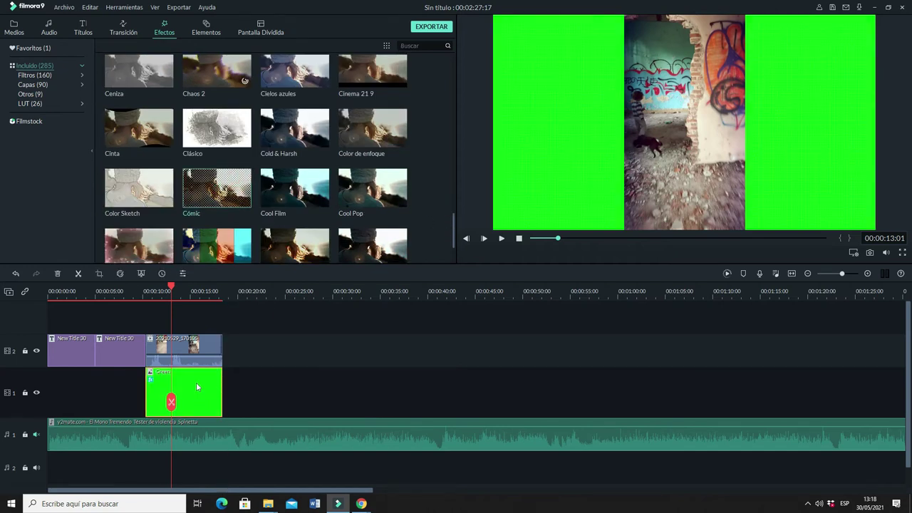
mouse_move(234, 187)
click(184, 396)
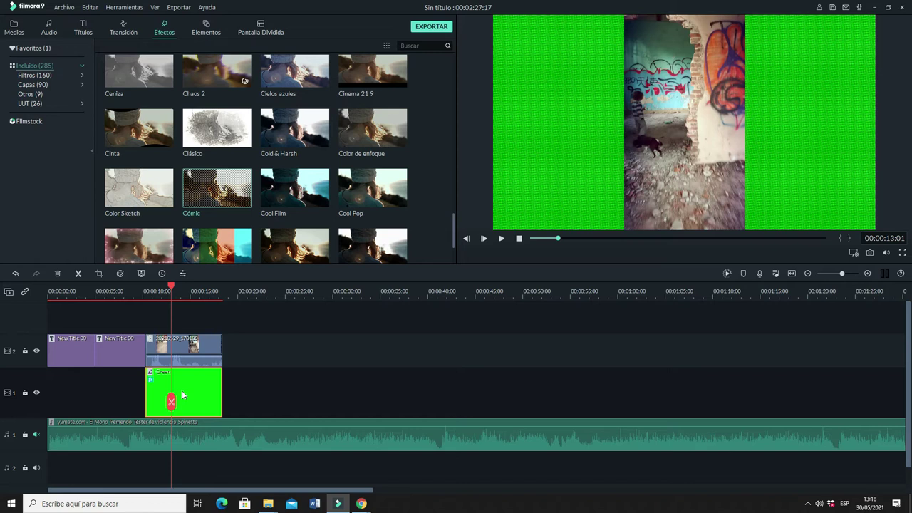
Try the Marco de luces effect on the green background, and undo it.
mouse_move(213, 248)
mouse_move(453, 225)
mouse_down()
mouse_move(454, 263)
mouse_move(453, 234)
mouse_up()
mouse_move(221, 192)
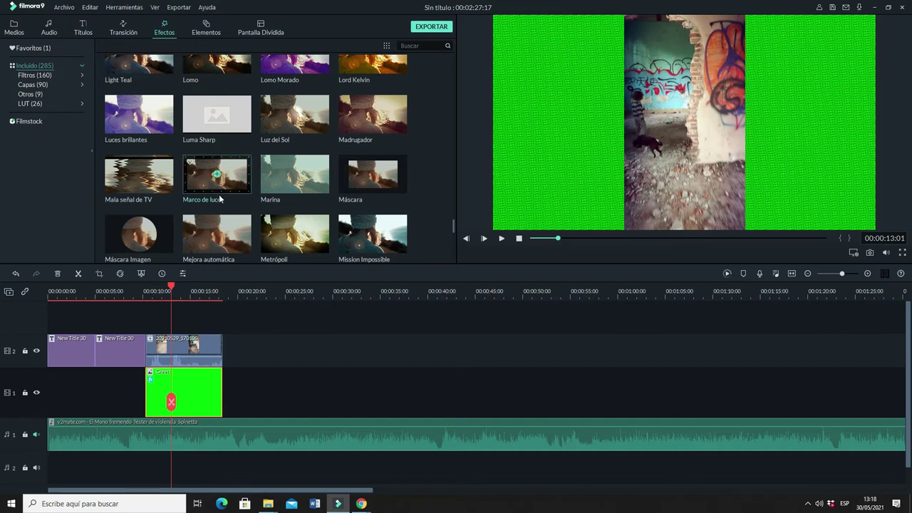
drag(227, 193, 210, 402)
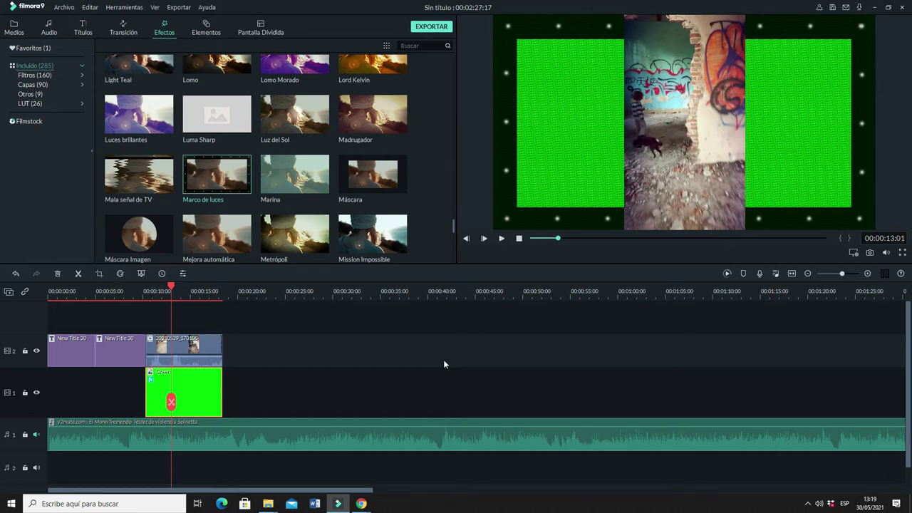
key(ctrl+z)
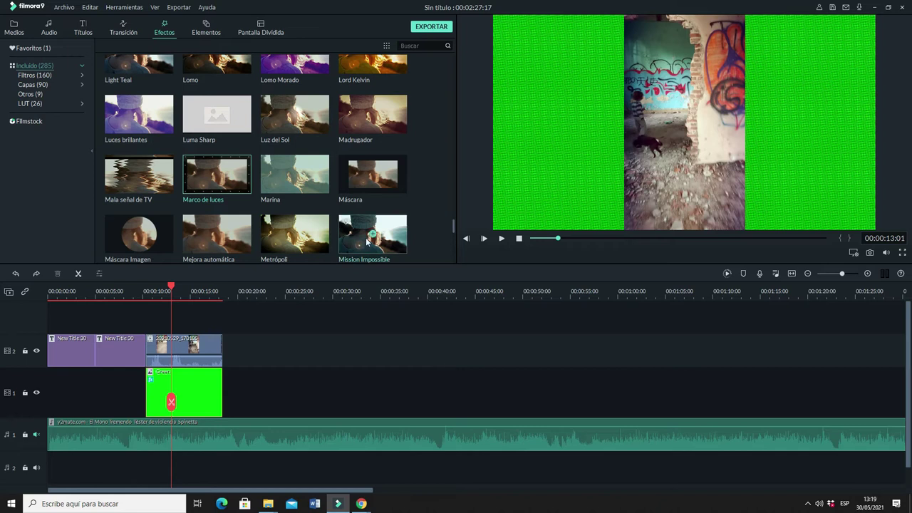
Try the Subir effect on the green background, and undo it.
mouse_move(452, 224)
mouse_down()
mouse_move(459, 267)
mouse_move(460, 219)
mouse_up()
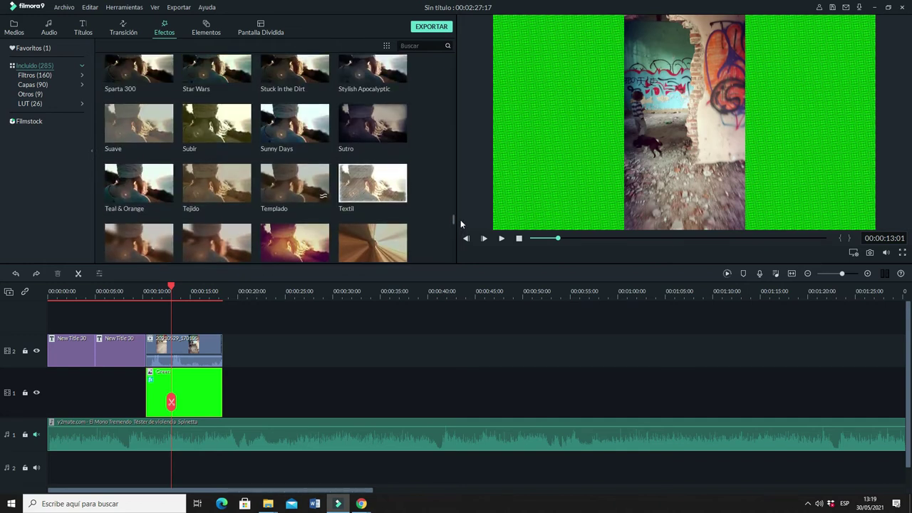
drag(231, 125, 205, 372)
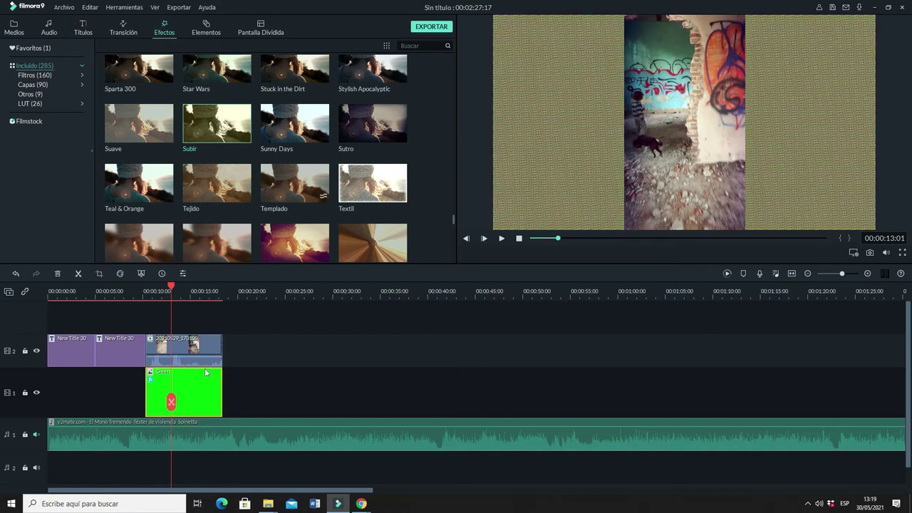
key(ctrl+z)
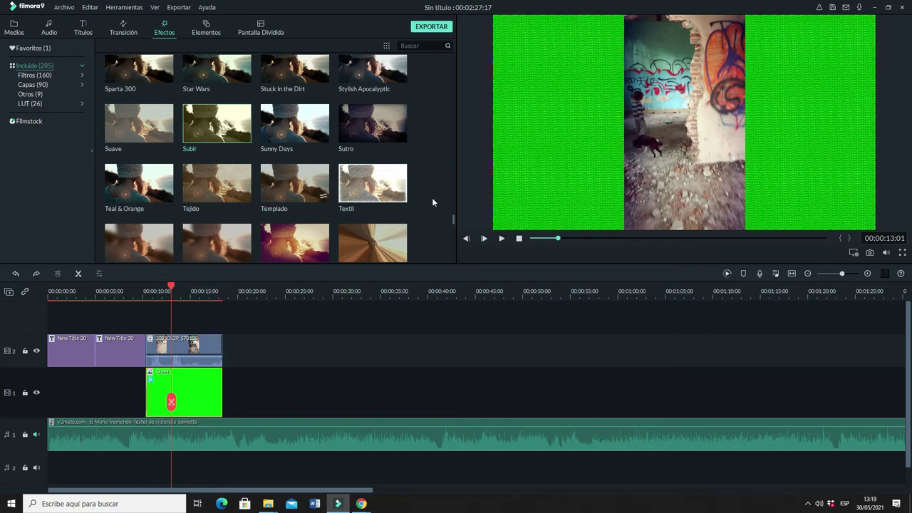
Apply the Túnel and Estrellas 2 effects to the green background.
drag(454, 218, 454, 222)
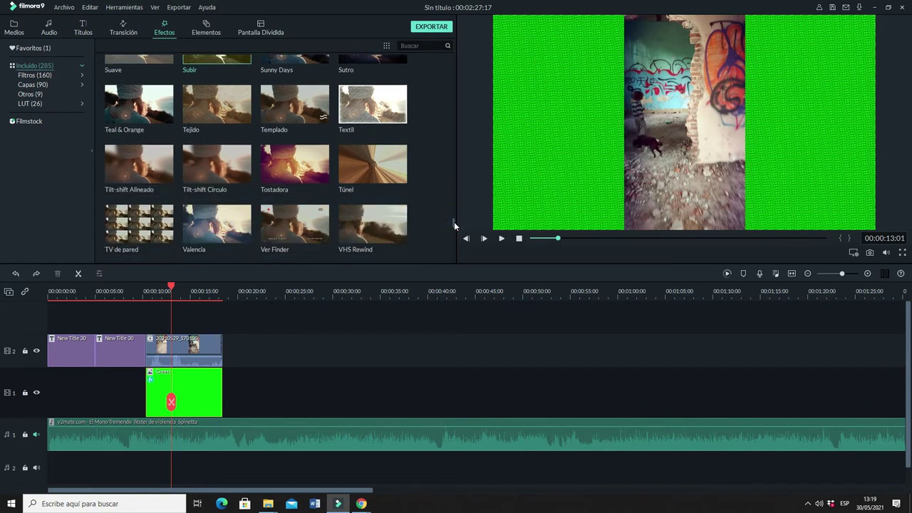
mouse_move(392, 167)
mouse_down()
mouse_move(299, 335)
mouse_move(204, 380)
mouse_up()
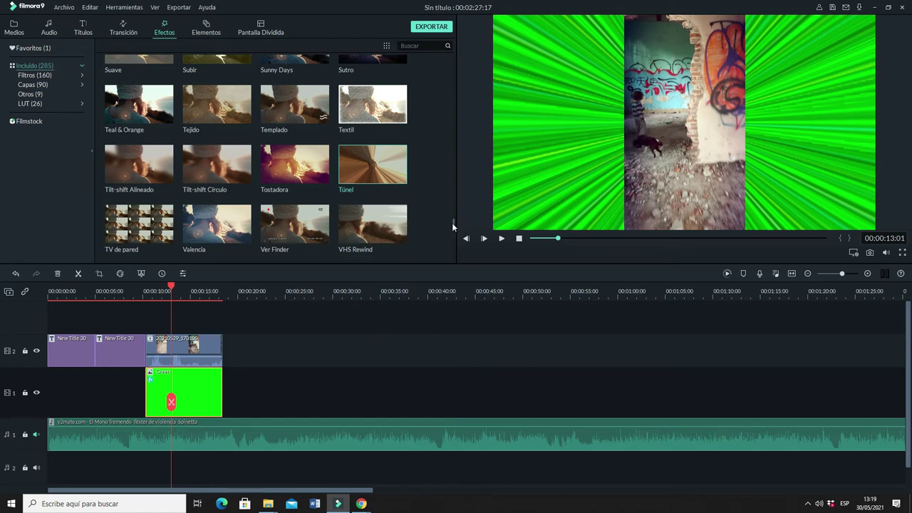
drag(454, 222, 452, 260)
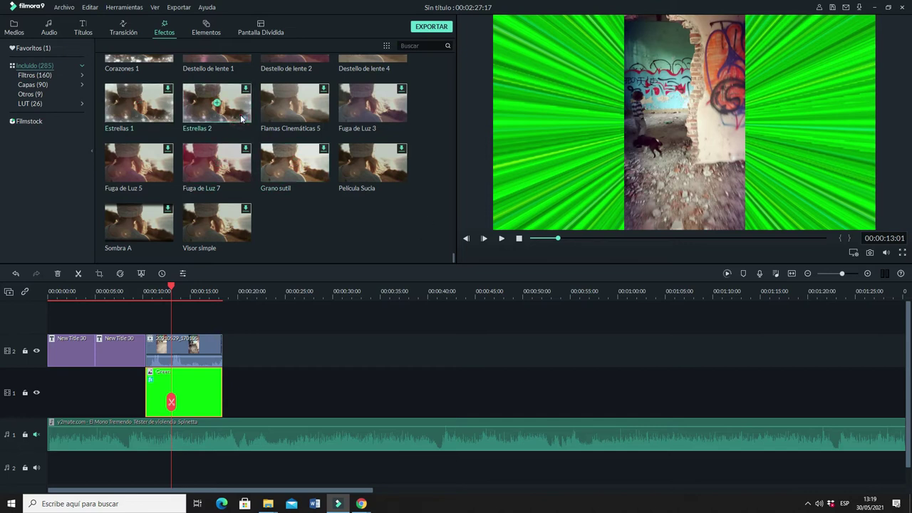
drag(240, 114, 326, 307)
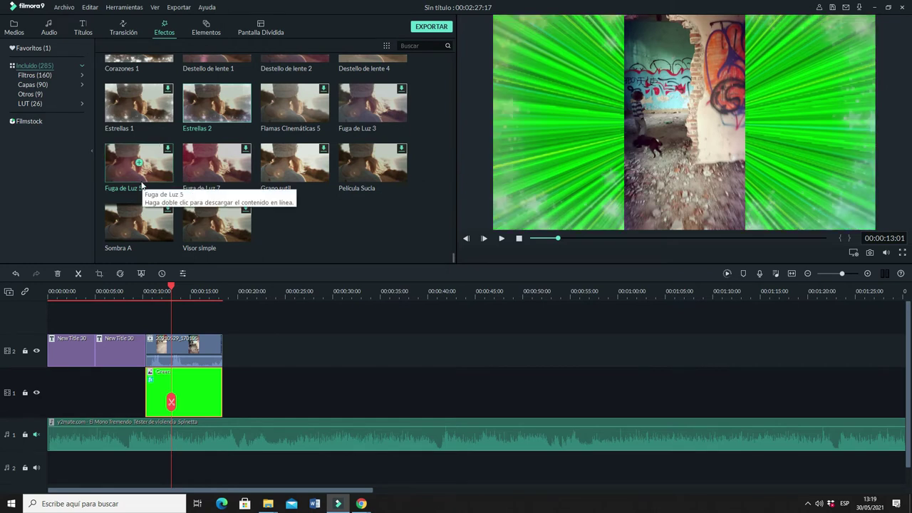
Play the timeline from the video clip's start for a few seconds to check the background effects.
drag(169, 292, 146, 292)
click(502, 238)
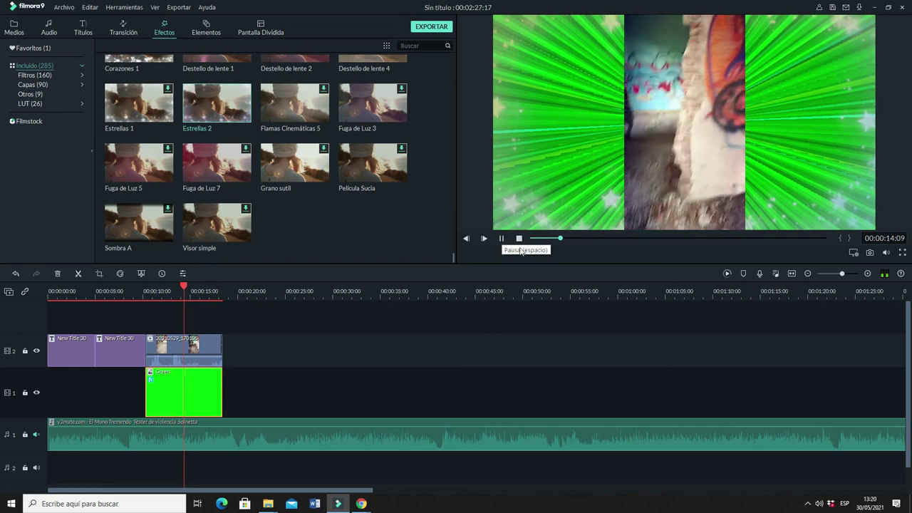
click(502, 239)
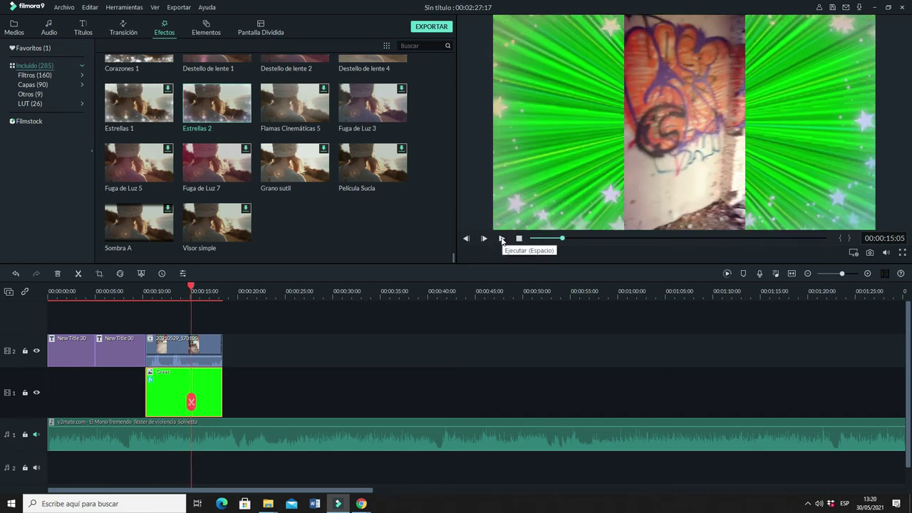
Undo the background's effects, its trims and its placement, clearing video track 1.
key(ctrl+z)
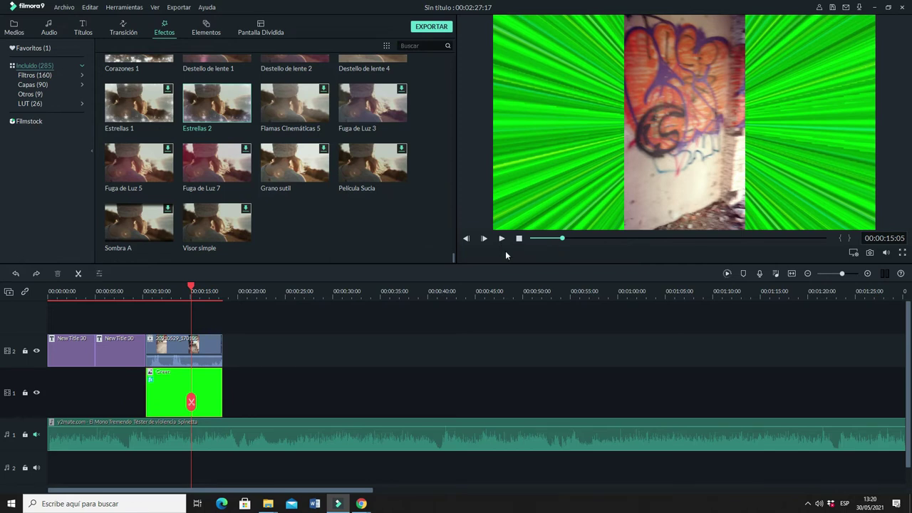
key(ctrl+z)
key(ctrl+z)
key(ctrl+z)
key(ctrl+z)
key(ctrl+z)
key(ctrl+z)
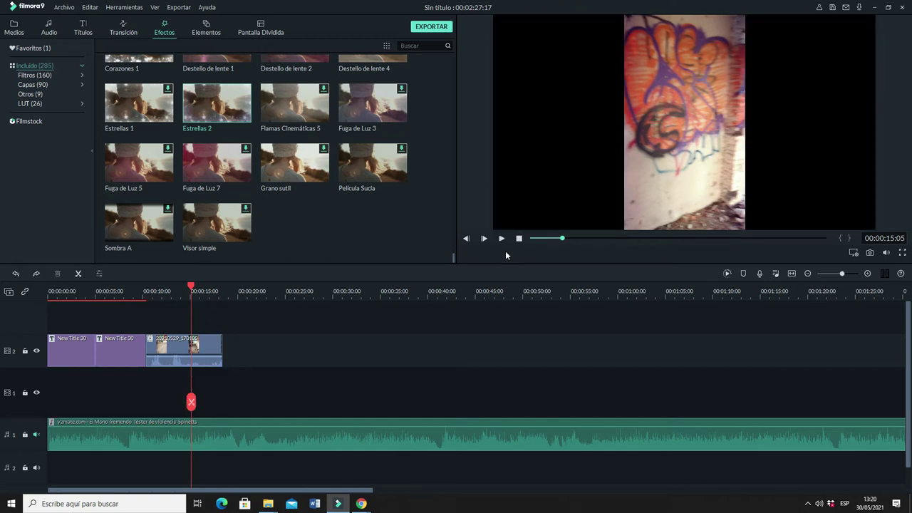
Place the project photo 20210529_170130 on video track 1 from the video clip's start, and extend it to a duration of 00:00:28:10.
mouse_move(453, 259)
mouse_down()
mouse_move(453, 60)
mouse_move(456, 258)
mouse_up()
drag(191, 289, 551, 294)
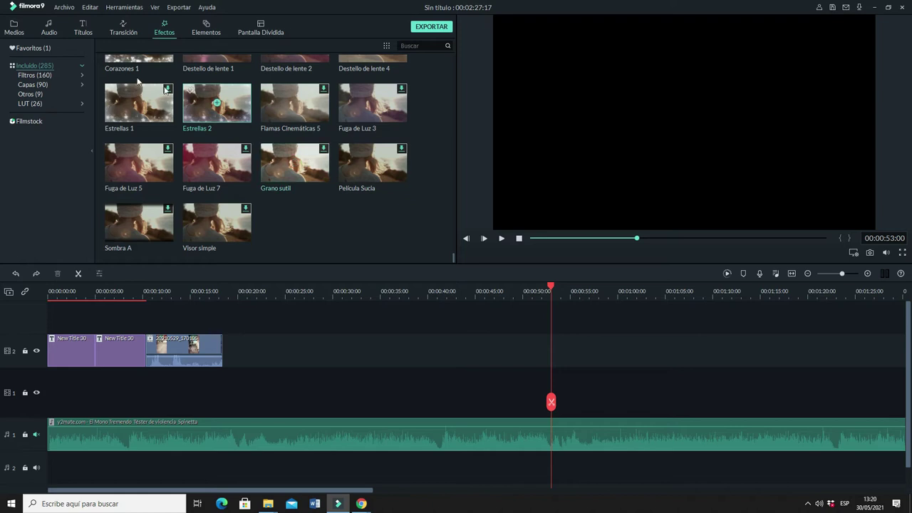
click(14, 28)
mouse_move(453, 123)
mouse_down()
mouse_move(450, 209)
mouse_move(454, 111)
mouse_up()
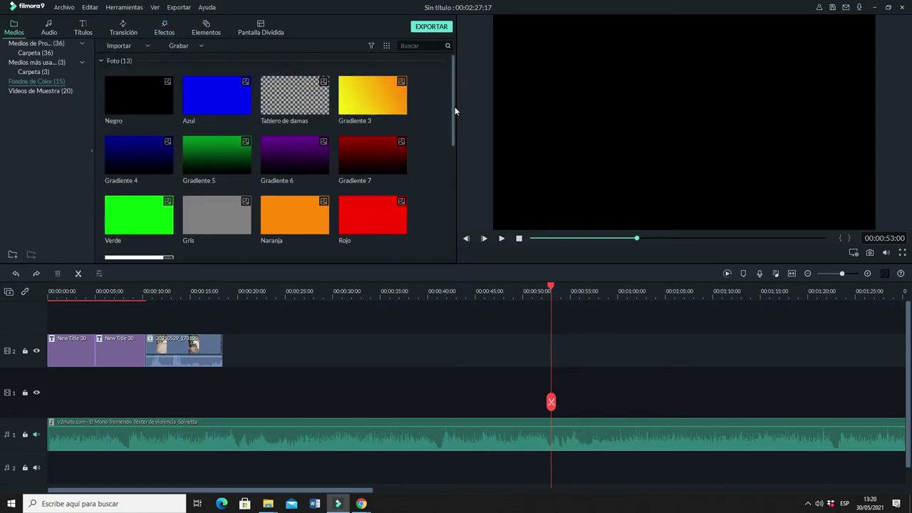
click(37, 44)
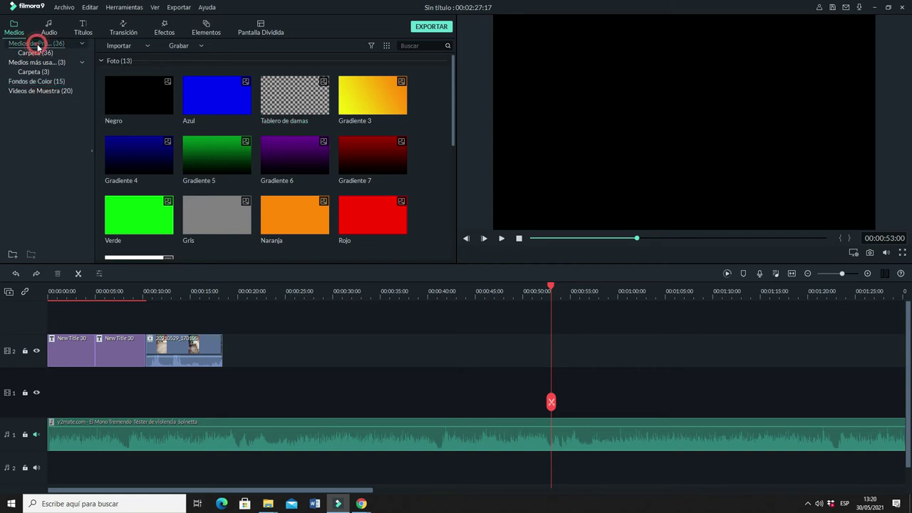
click(454, 118)
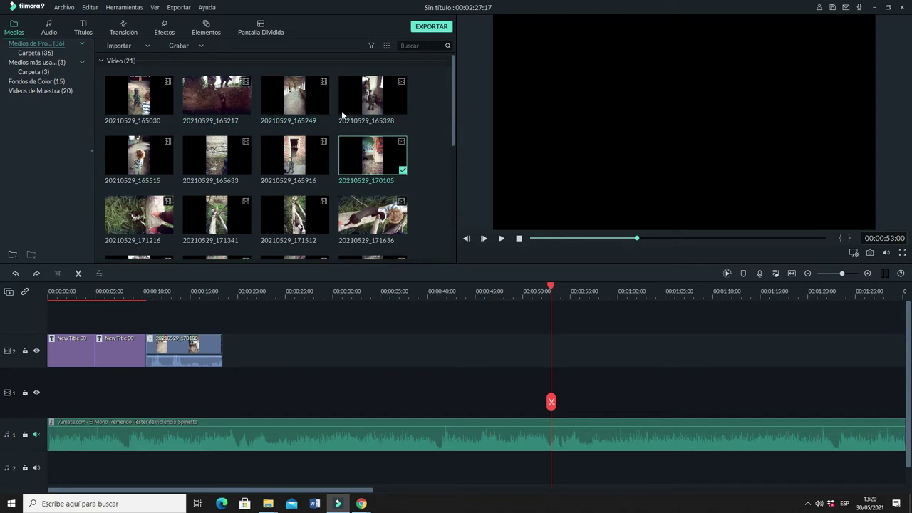
drag(453, 60, 455, 241)
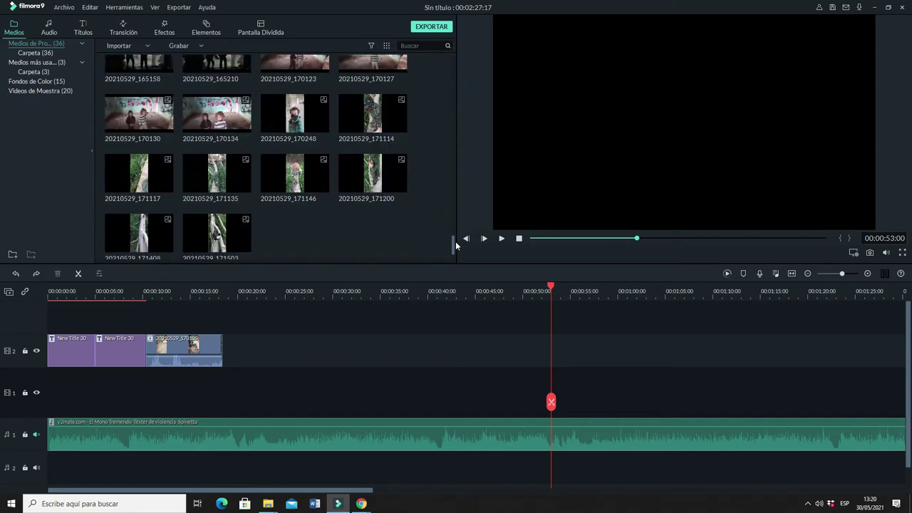
click(158, 107)
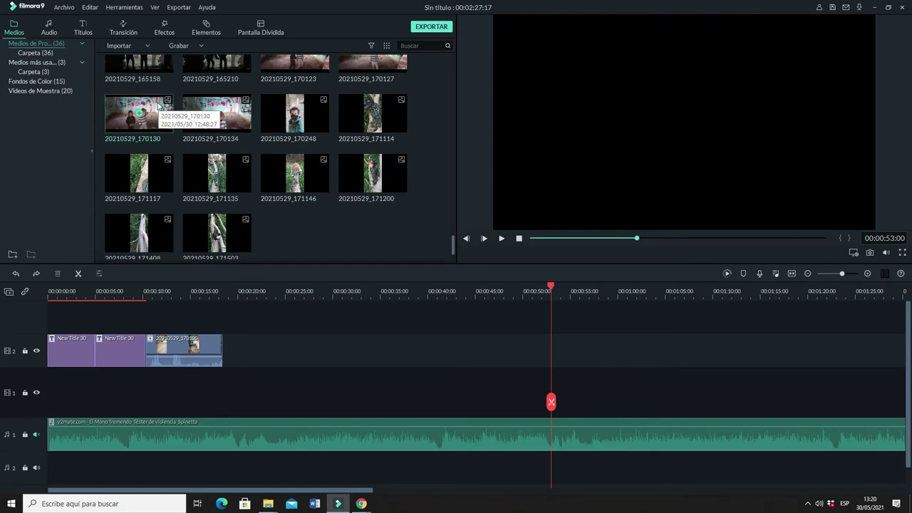
drag(159, 107, 137, 392)
drag(193, 387, 417, 387)
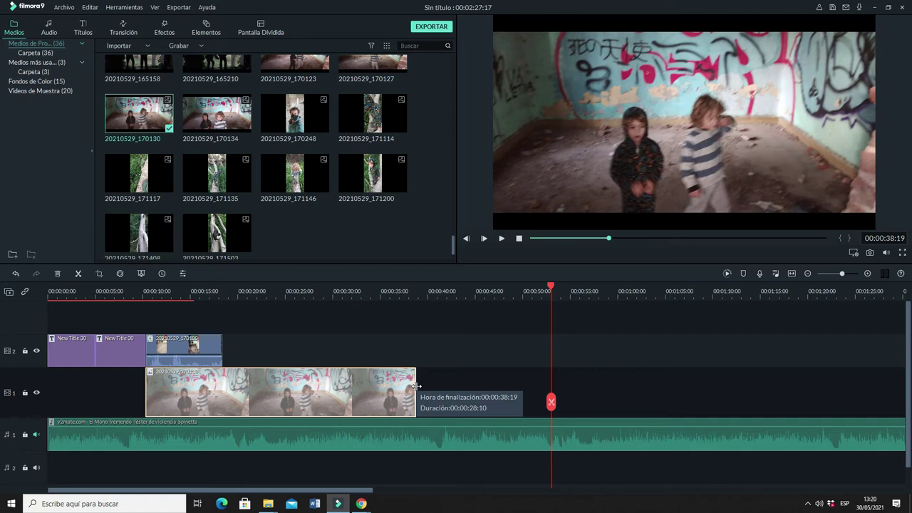
drag(417, 387, 417, 387)
At a frame inside the video clip, stretch the background photo vertically to fill the full frame height, and select the overlaid video clip.
drag(551, 285, 198, 346)
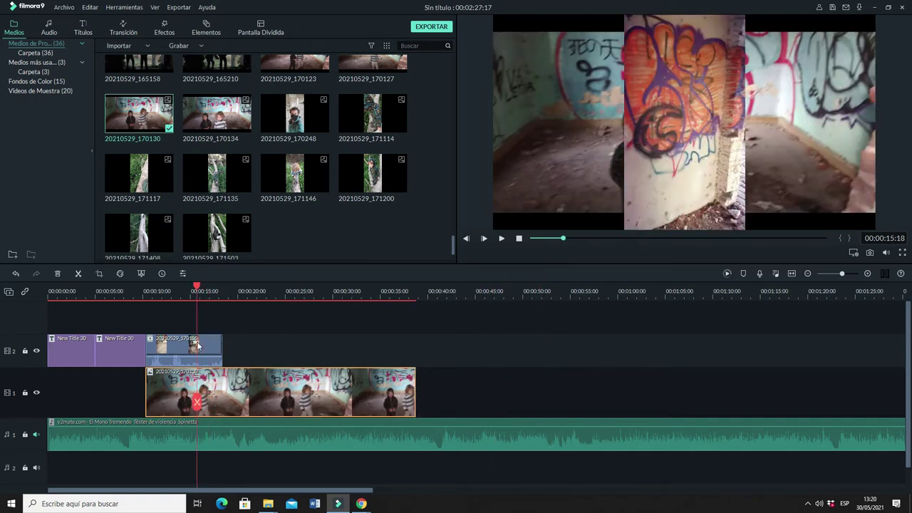
click(568, 119)
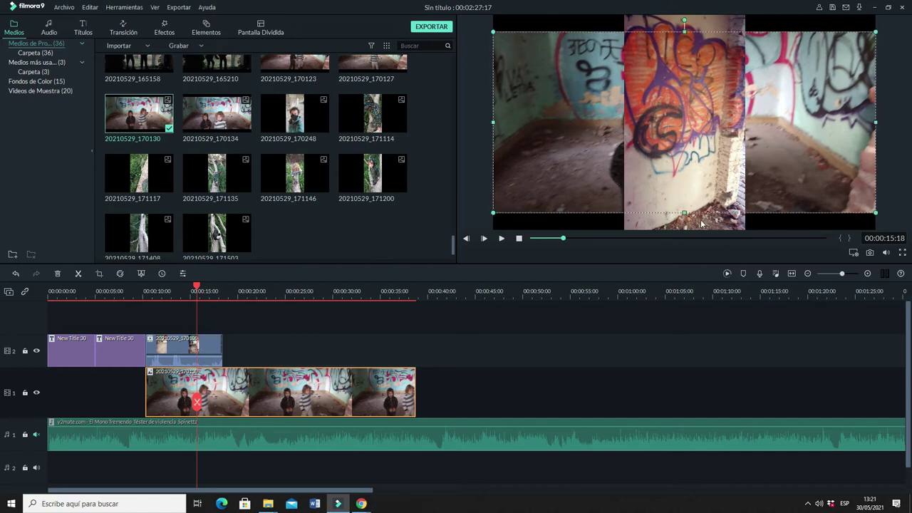
drag(684, 212, 686, 231)
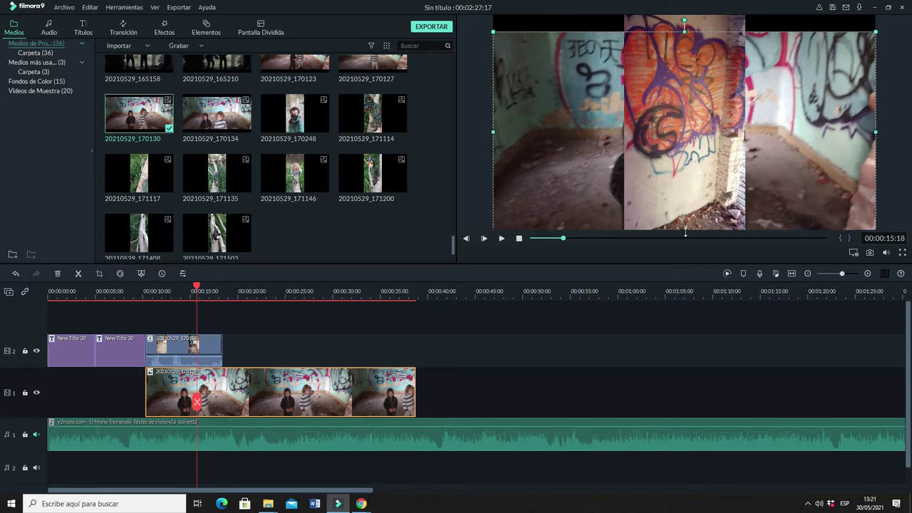
drag(684, 30, 686, 13)
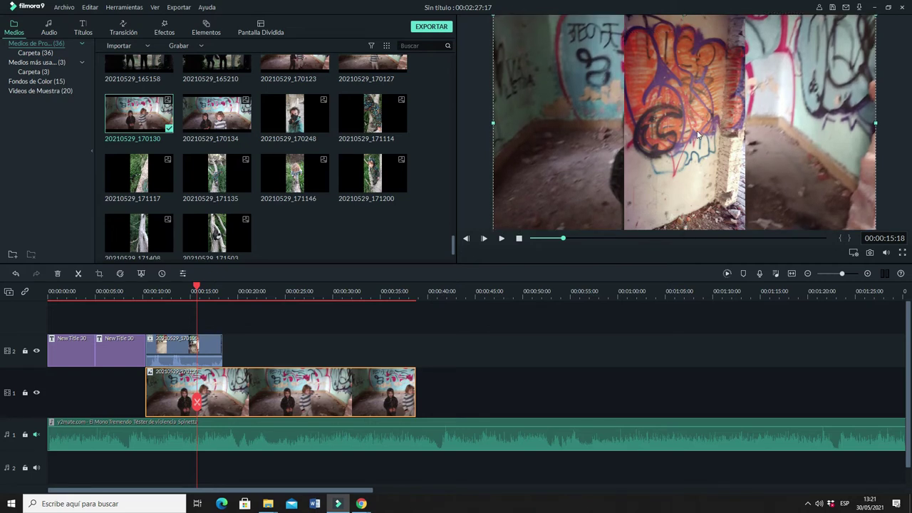
click(659, 134)
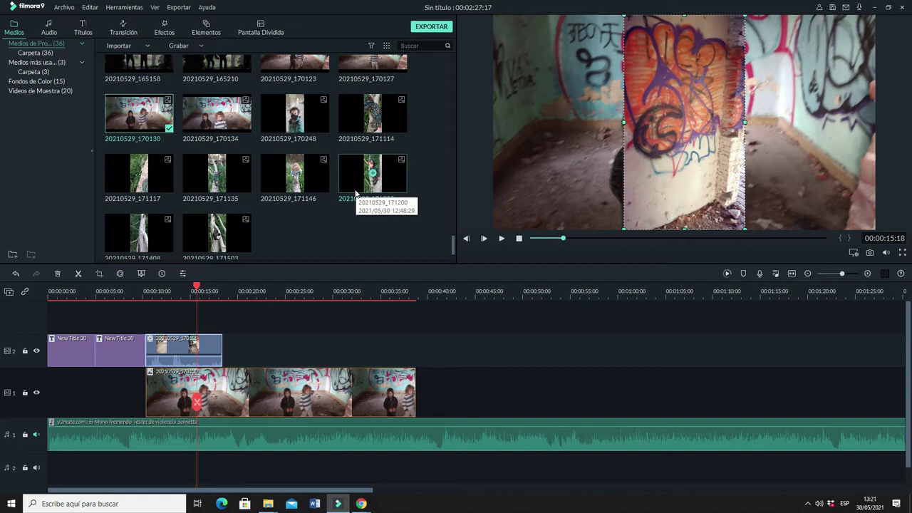
Widen the overlaid video clip on both sides, shrink it slightly inside the frame's edges, and recentre it over the background photo.
drag(625, 122, 605, 123)
drag(750, 120, 758, 122)
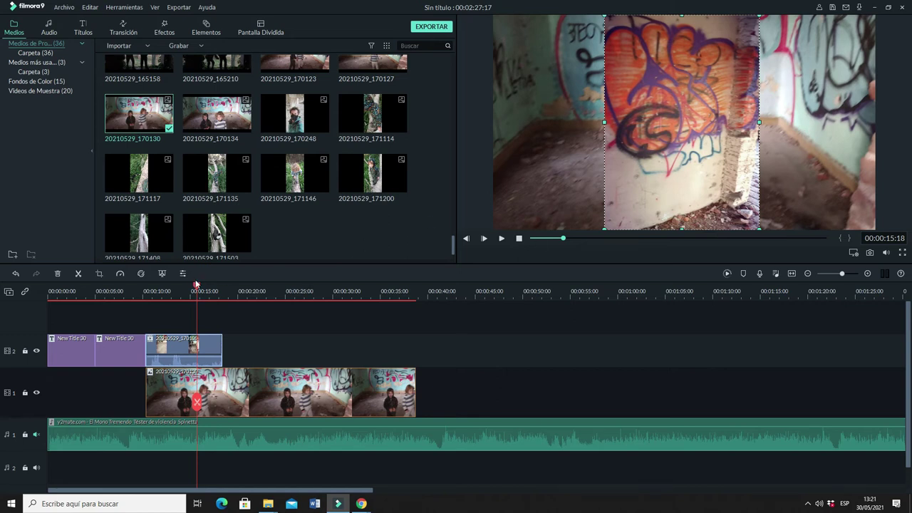
mouse_move(196, 286)
mouse_down()
mouse_move(161, 287)
mouse_move(191, 287)
mouse_up()
click(627, 175)
drag(607, 228, 614, 221)
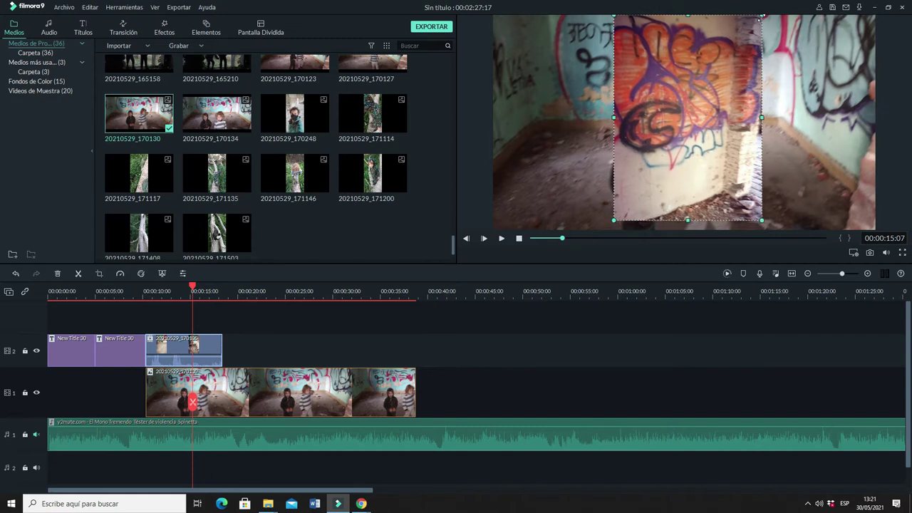
drag(759, 16, 755, 23)
drag(714, 84, 708, 84)
Apply the Flamas Cinemáticas 5 effect to the background photo on video track 1.
click(790, 145)
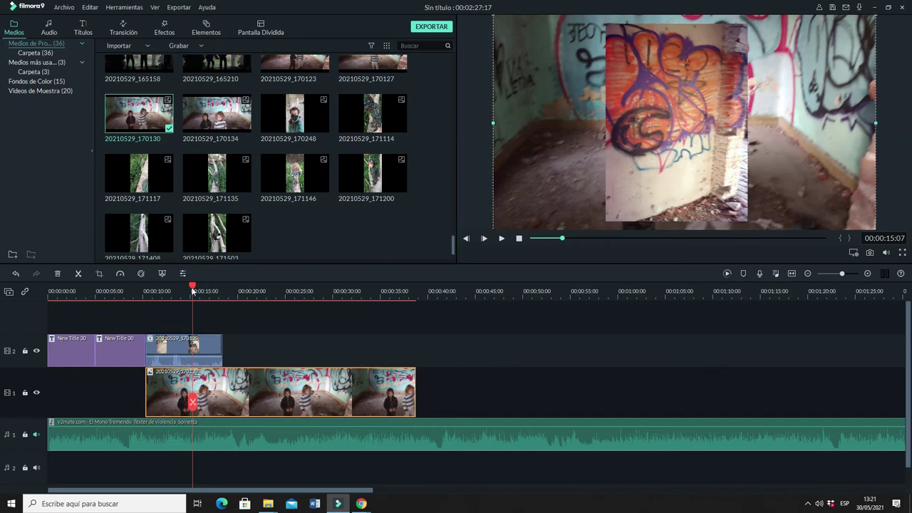
click(575, 182)
drag(451, 240, 446, 54)
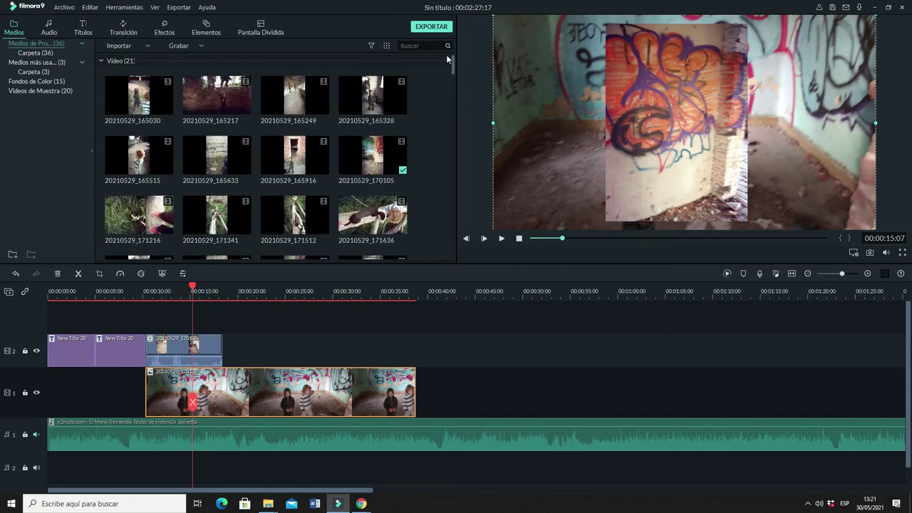
click(160, 32)
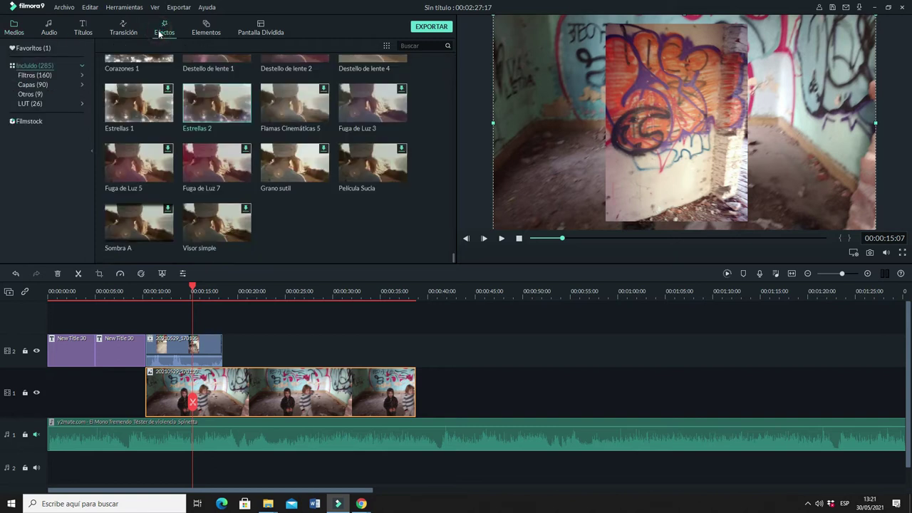
drag(318, 104, 323, 389)
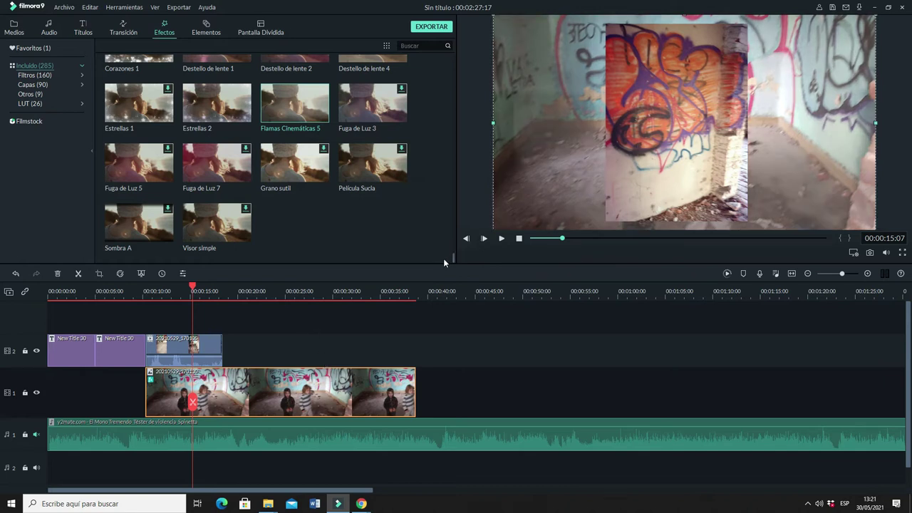
Try the VHS Rewind effect on the background photo and apply the Tilt-shift Alineado effect to it.
drag(454, 259, 451, 228)
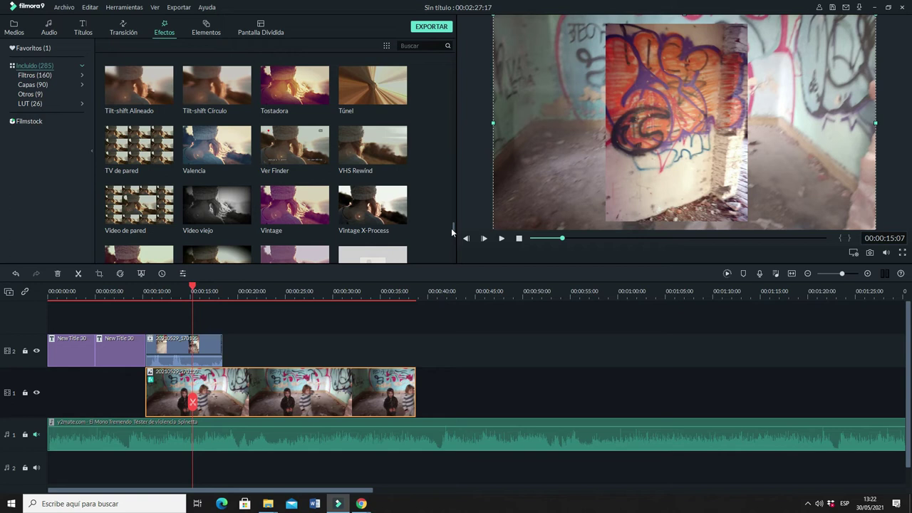
drag(385, 144, 335, 376)
drag(396, 154, 363, 382)
scroll(451, 225, up, 2)
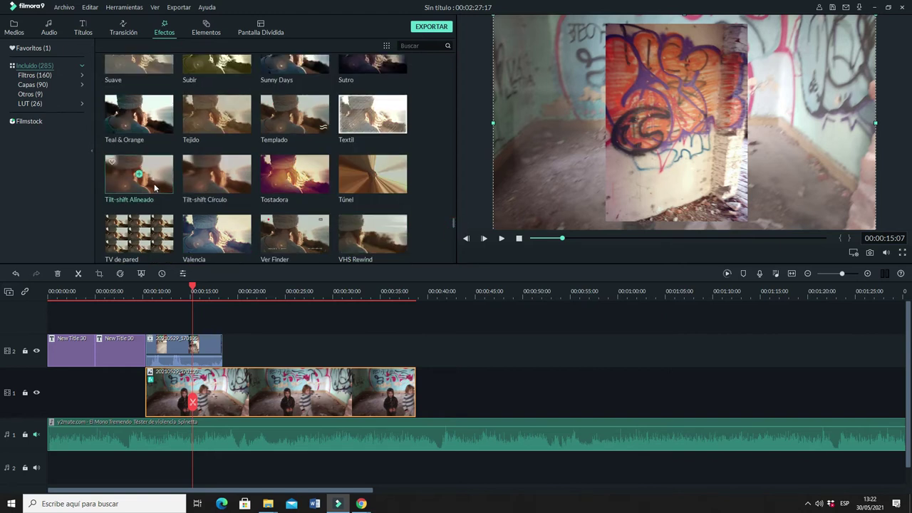
drag(159, 177, 289, 383)
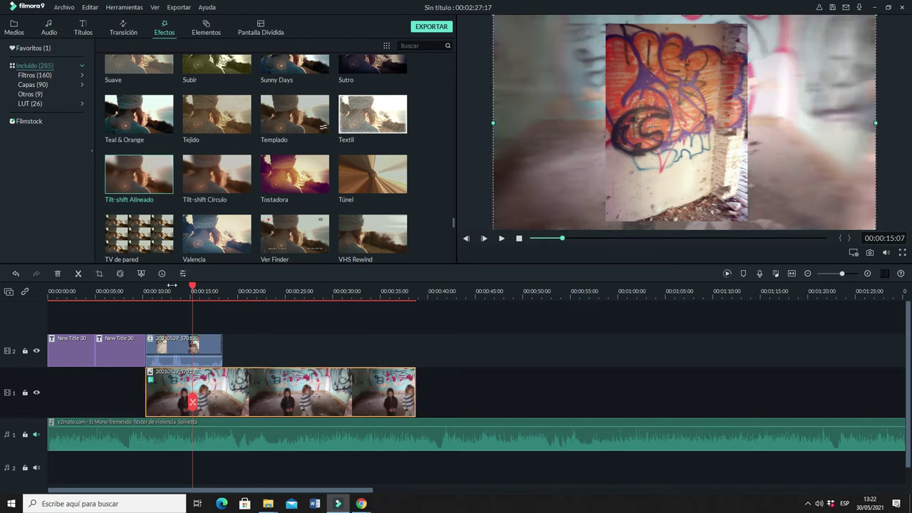
Play the timeline from the video clip's start past its end to check the background effects.
drag(194, 292, 146, 324)
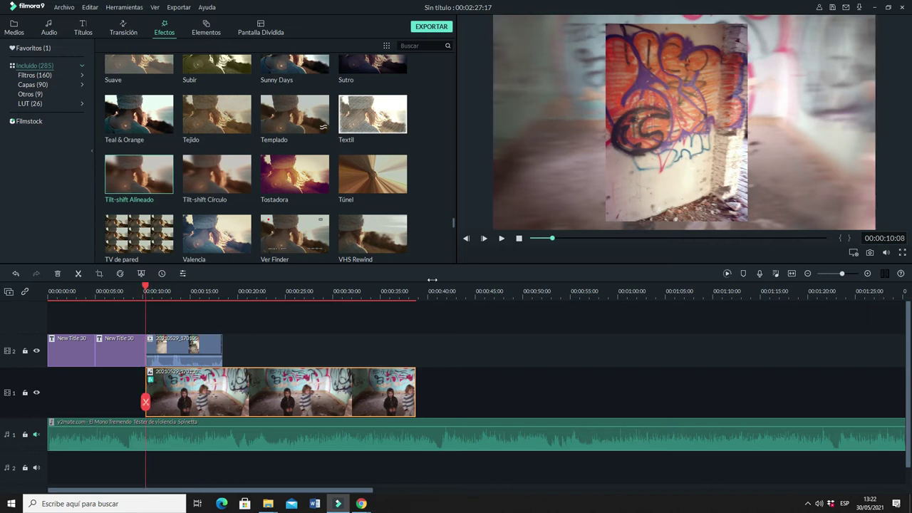
click(501, 240)
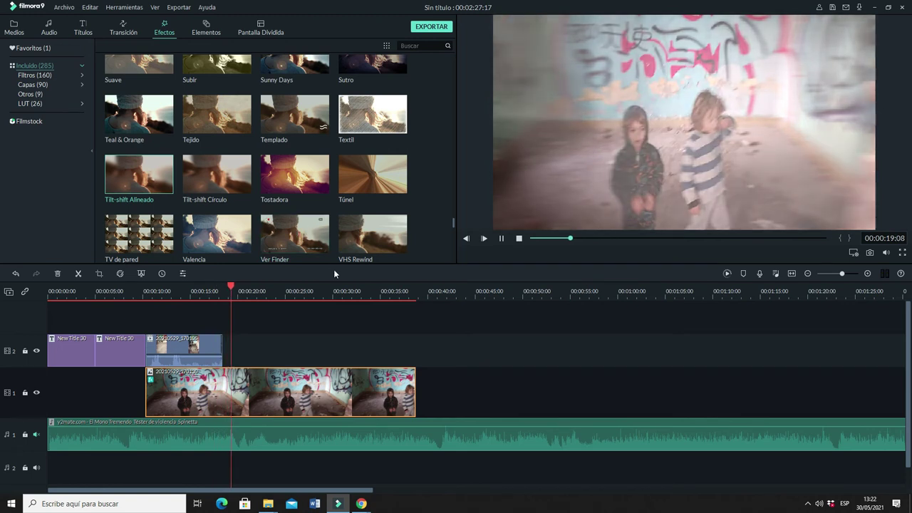
click(501, 238)
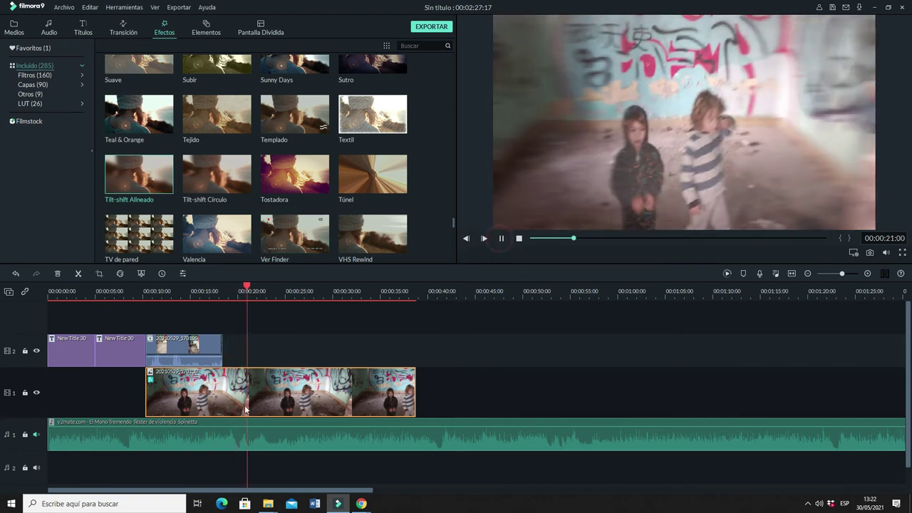
Place the project video 20210529_165217 on video track 2 directly after the first video clip.
click(14, 30)
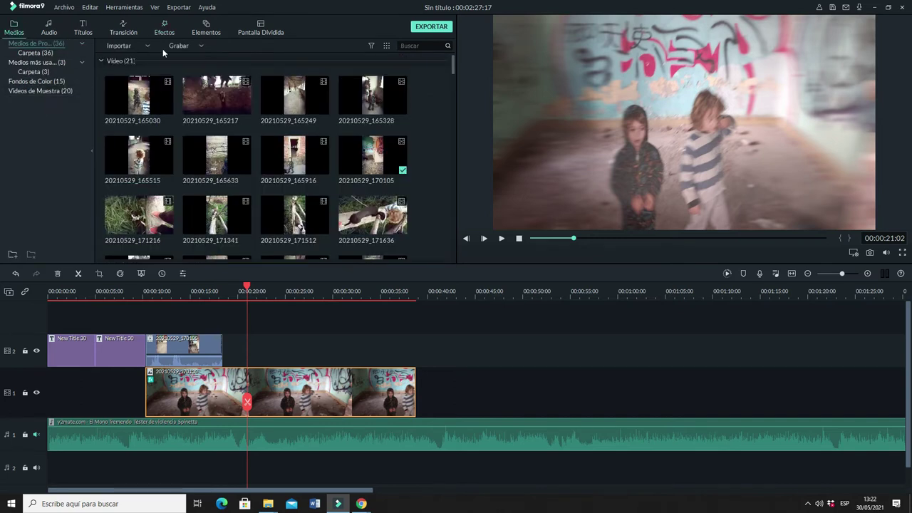
drag(452, 67, 453, 54)
drag(233, 89, 215, 351)
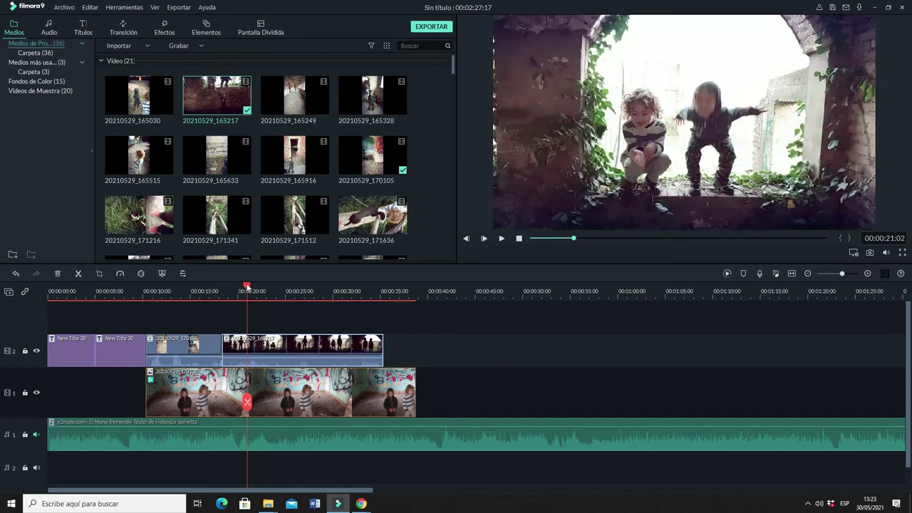
Add the Deformación Zoom 6 transition between the two video clips on track 2 and play across it to check it.
drag(247, 289, 186, 292)
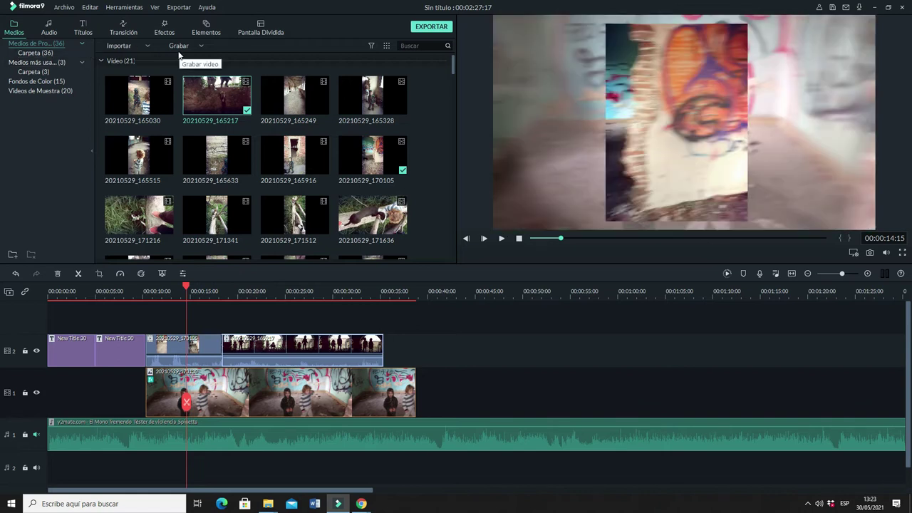
click(112, 31)
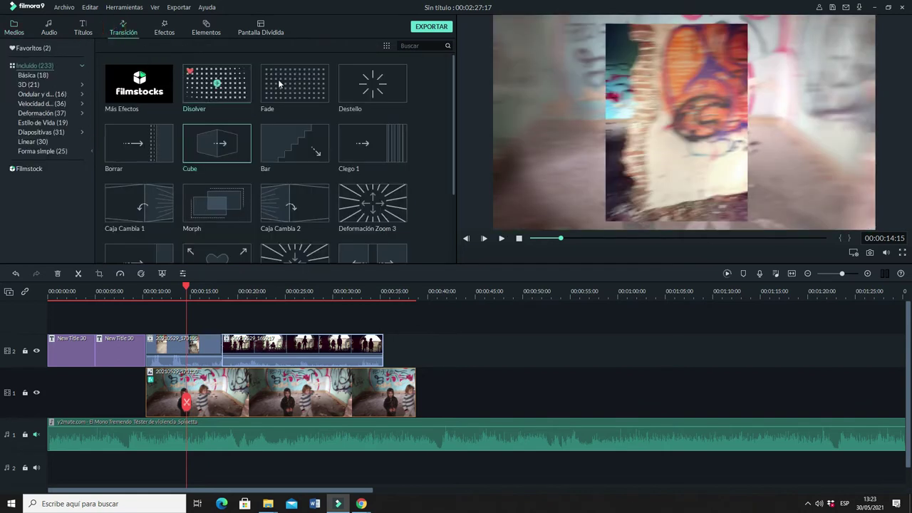
drag(454, 74, 456, 125)
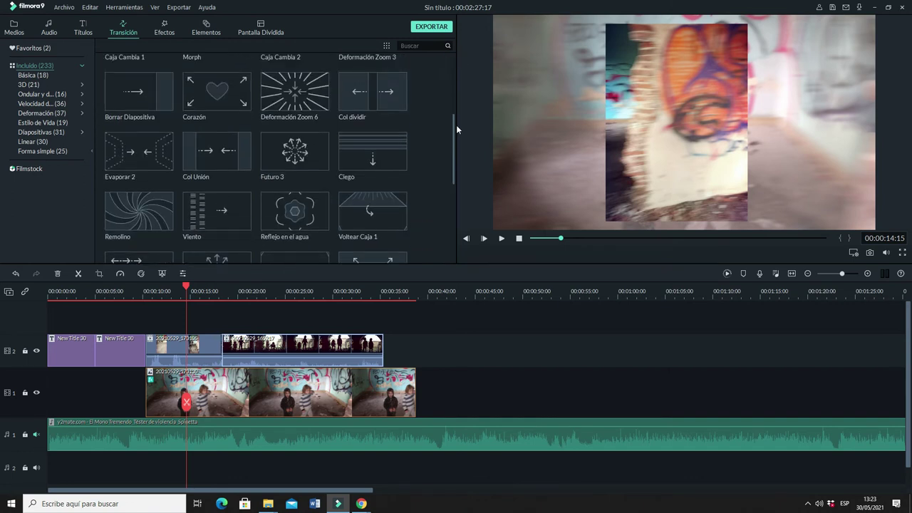
drag(318, 92, 220, 347)
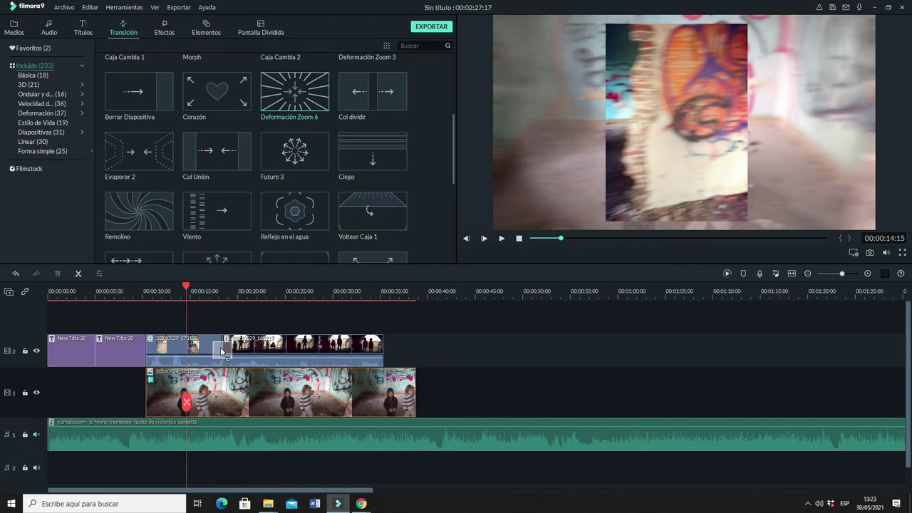
click(503, 240)
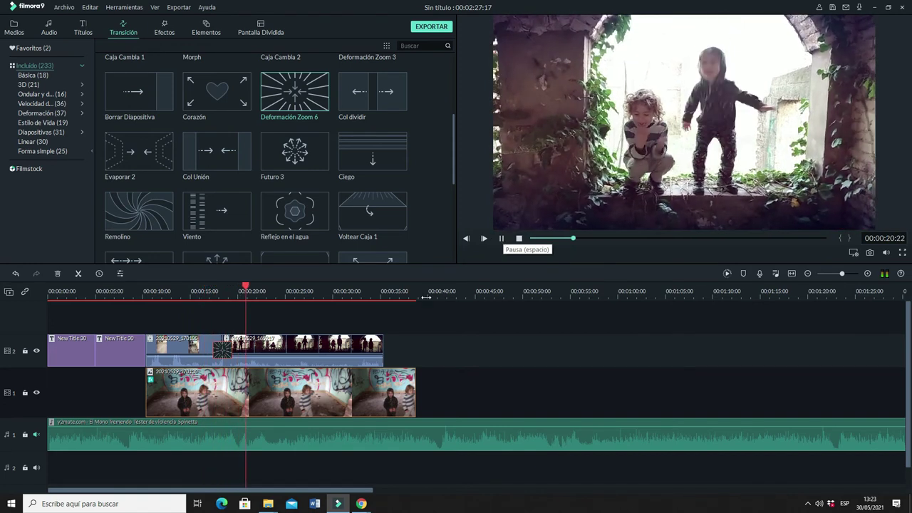
click(501, 238)
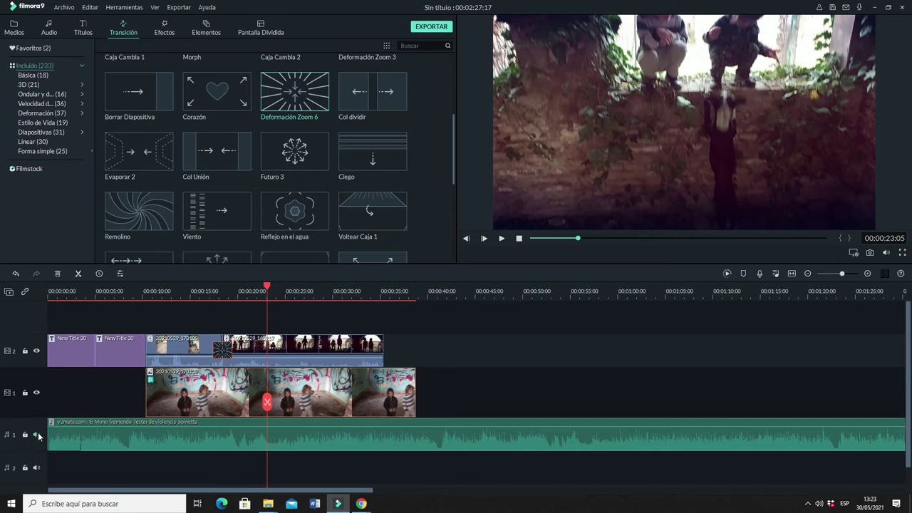
Unmute audio track 1 and lower the music clip's volume.
click(36, 435)
mouse_move(216, 427)
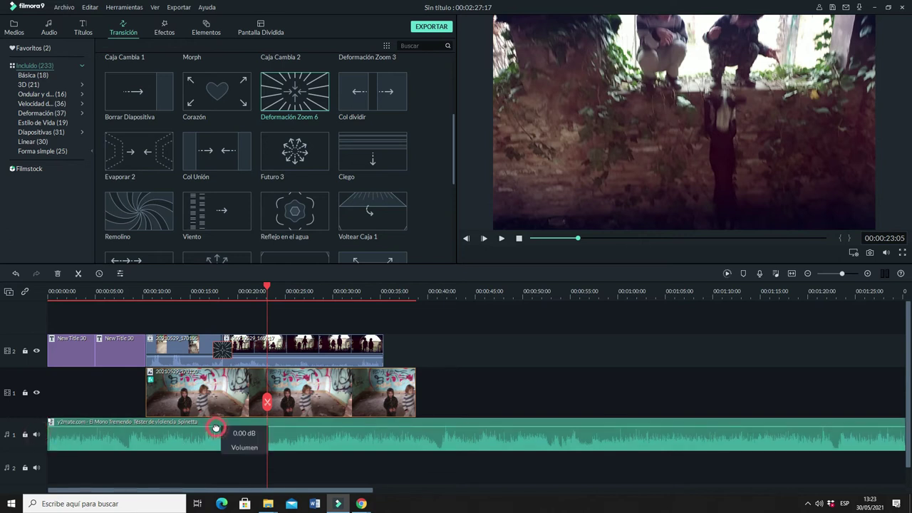
drag(216, 428, 214, 432)
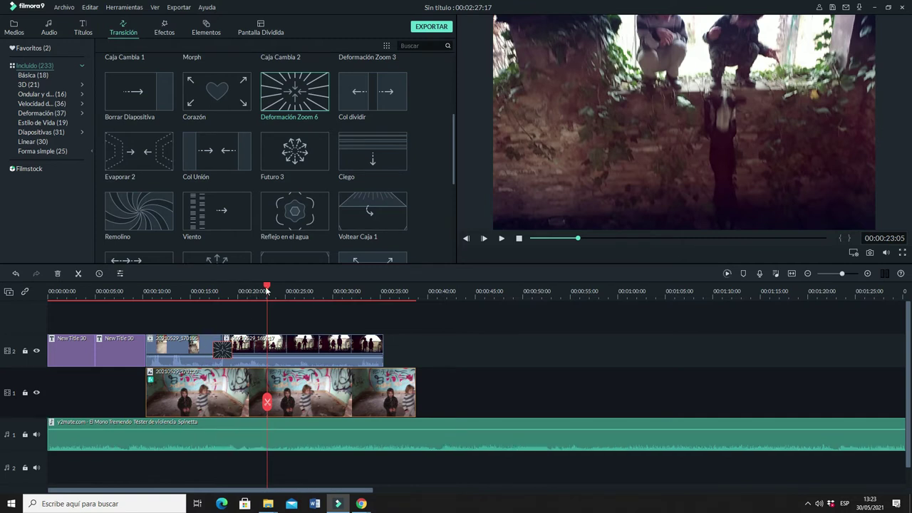
Play the project from its beginning into the second video clip to check the titles, transition and music level.
click(466, 238)
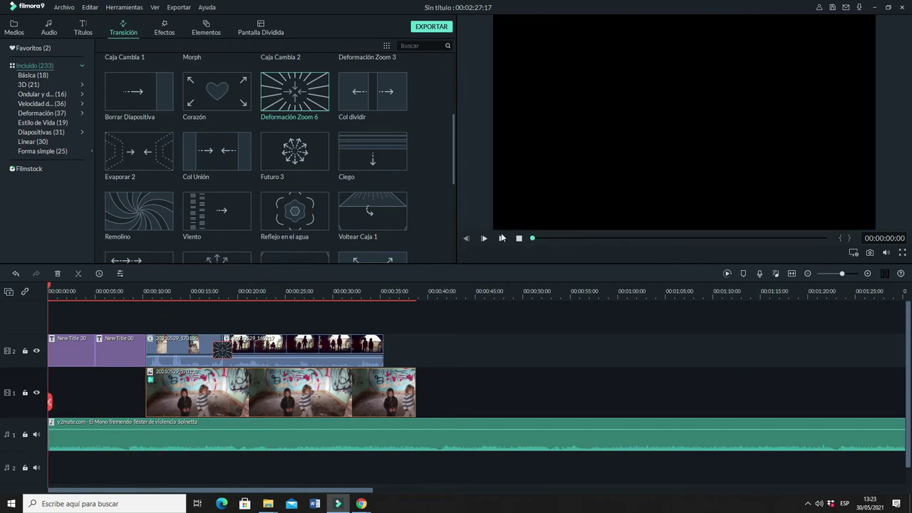
click(500, 239)
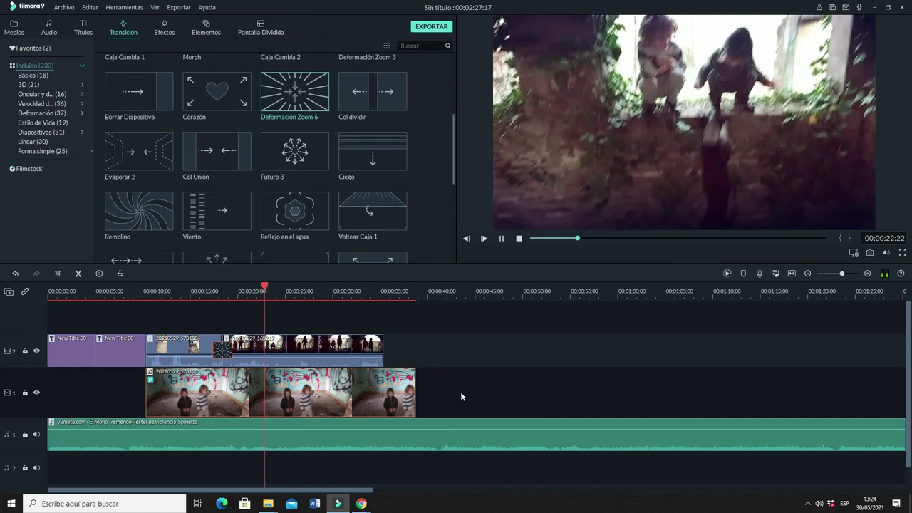
click(501, 240)
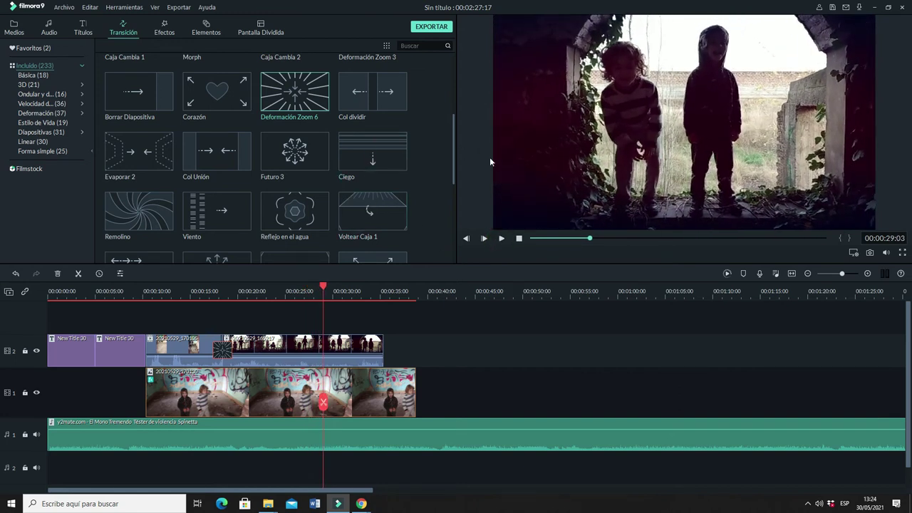
drag(453, 142, 449, 90)
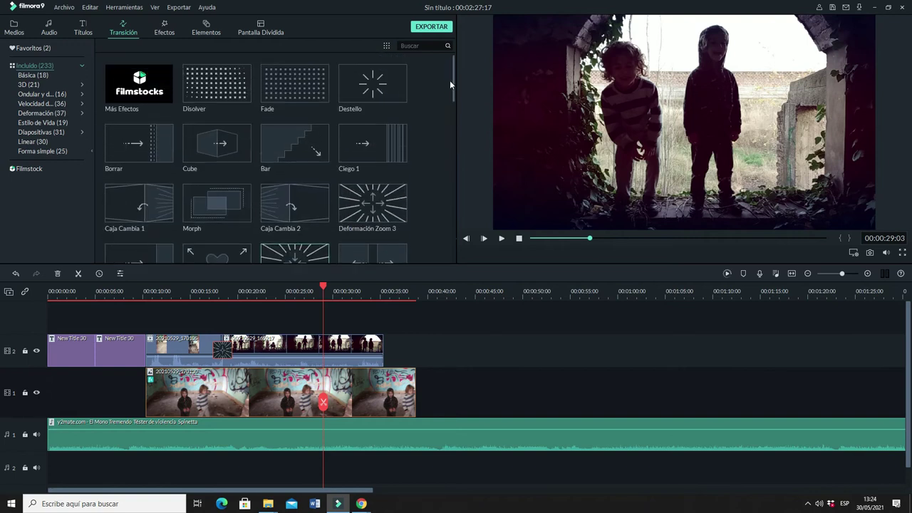
drag(454, 89, 454, 126)
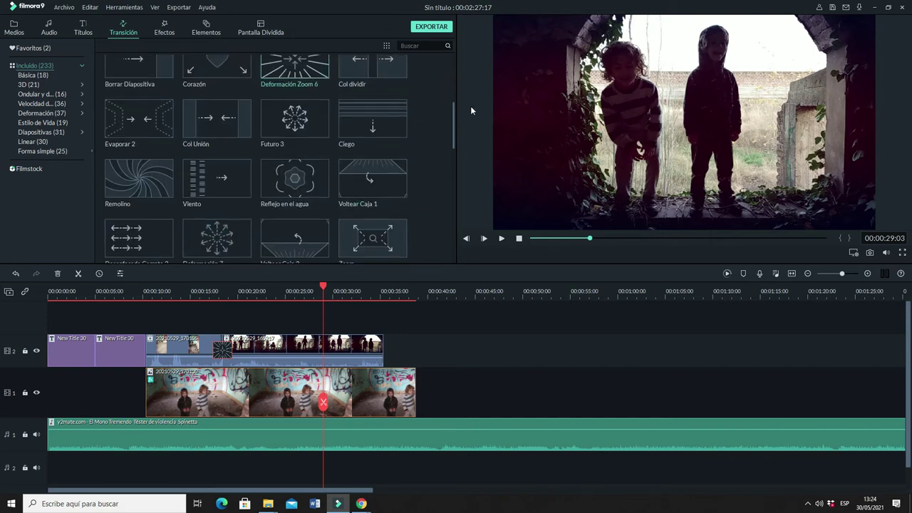
drag(454, 137, 462, 78)
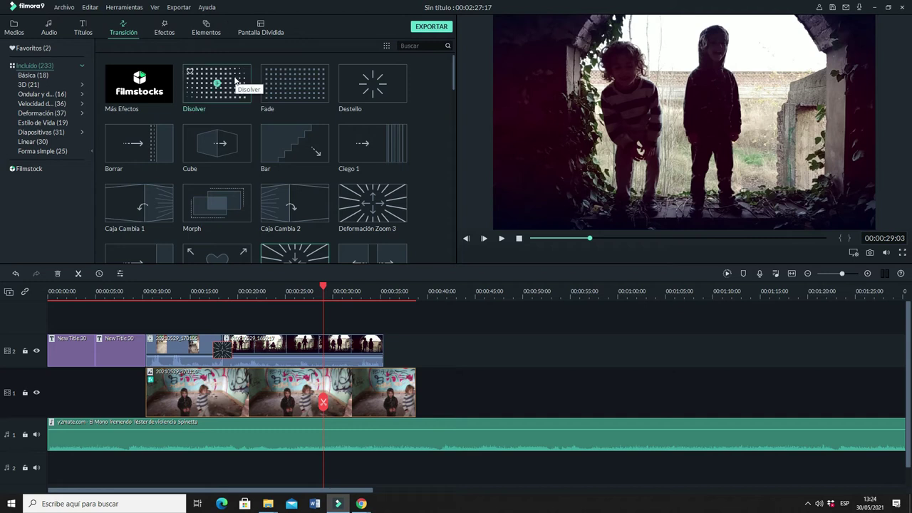
Place the Elemento de mascota 2 element on a new track above the second video clip, starting at 00:00:29:03.
click(206, 33)
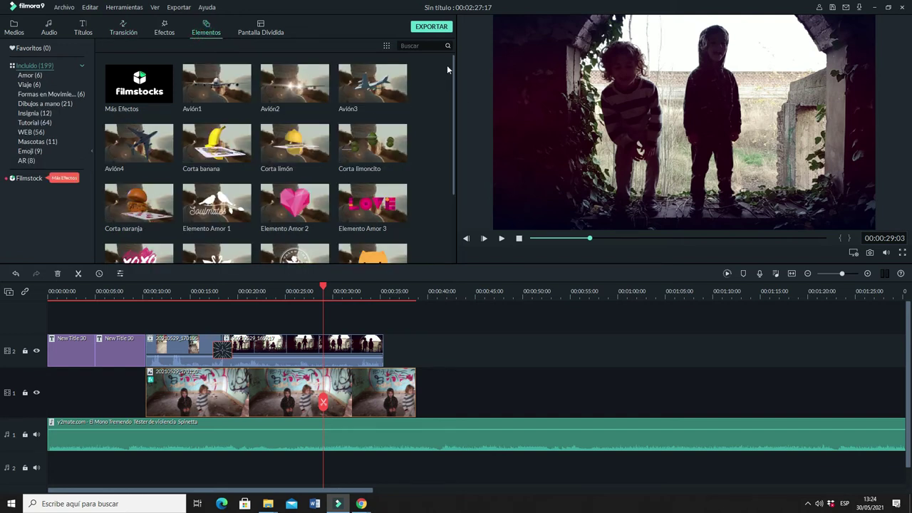
drag(453, 65, 453, 140)
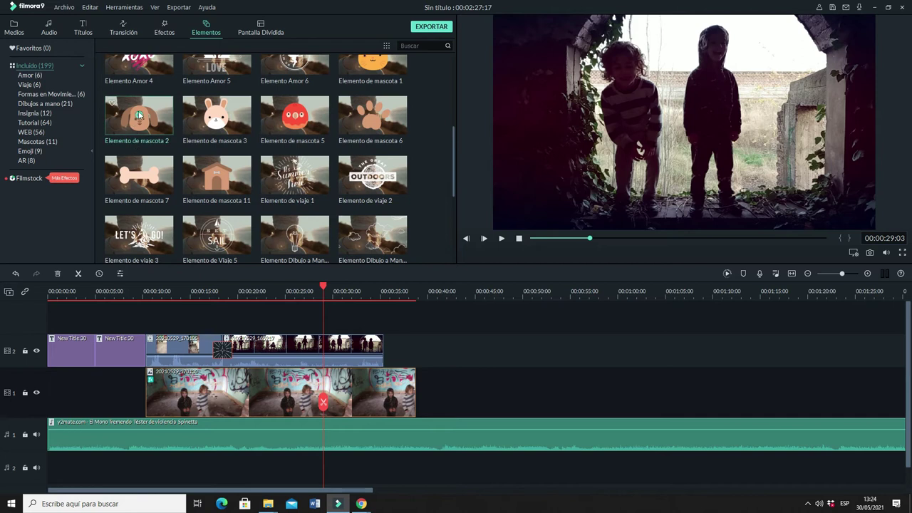
drag(139, 115, 325, 308)
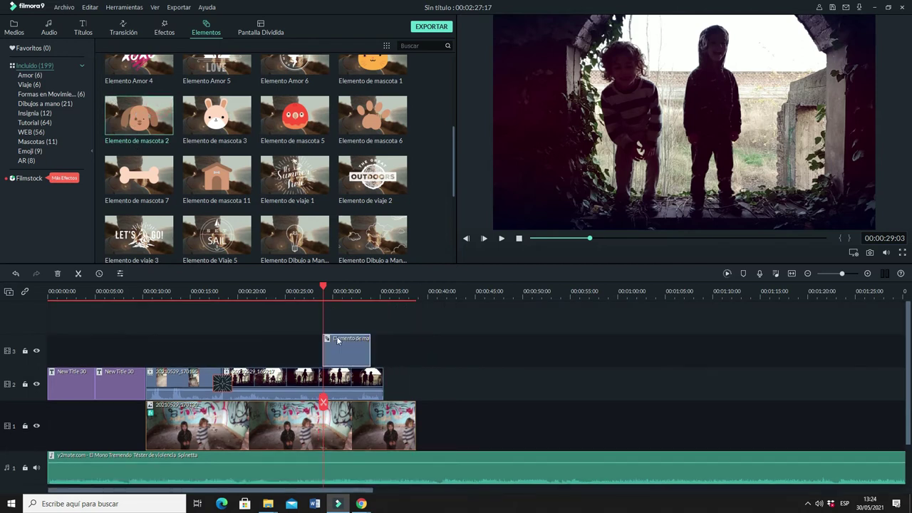
At 00:00:30:08, shrink the dog element to less than half its size and move it to the frame's lower edge between the children.
click(335, 291)
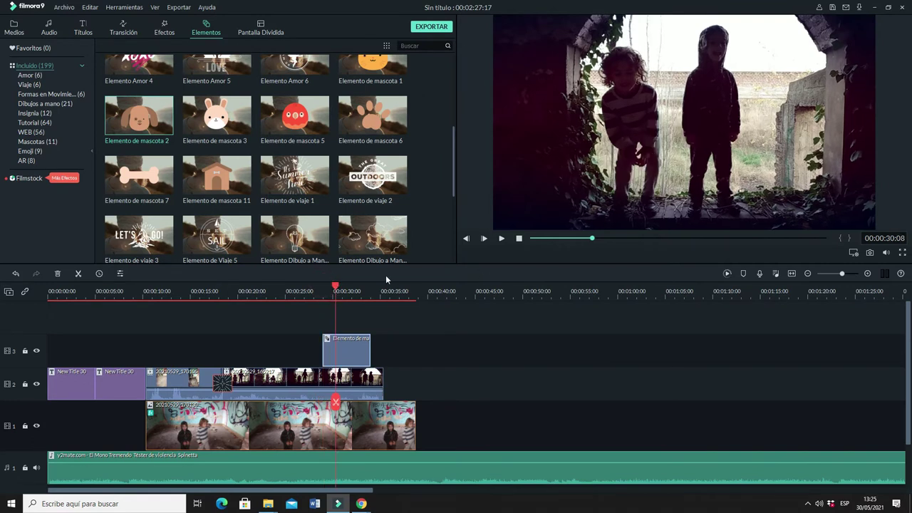
click(338, 292)
click(627, 180)
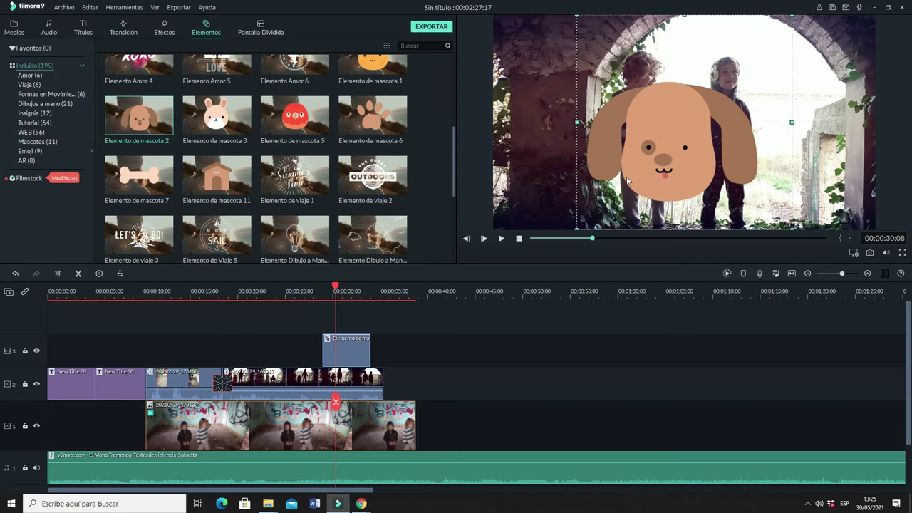
drag(577, 229, 674, 132)
drag(688, 96, 680, 201)
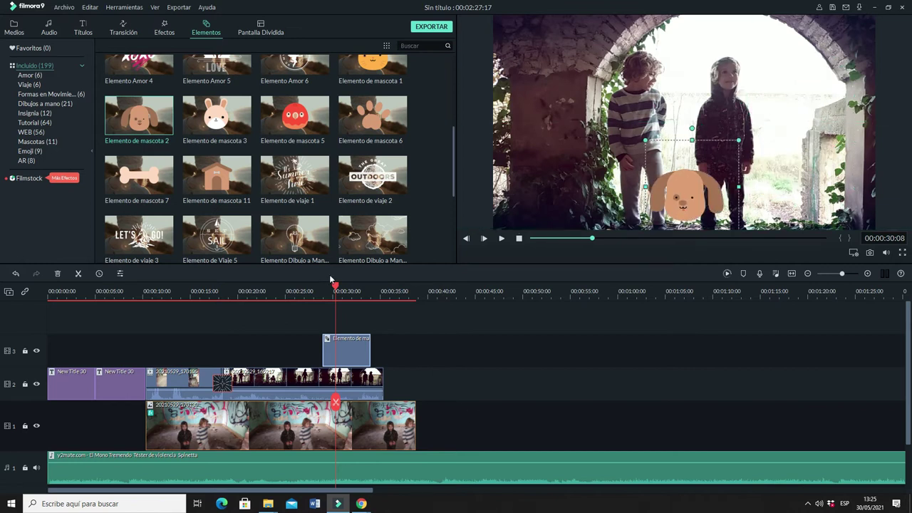
Play the section around the dog element to check it, and browse the collection of included elements.
drag(335, 286, 293, 285)
click(502, 239)
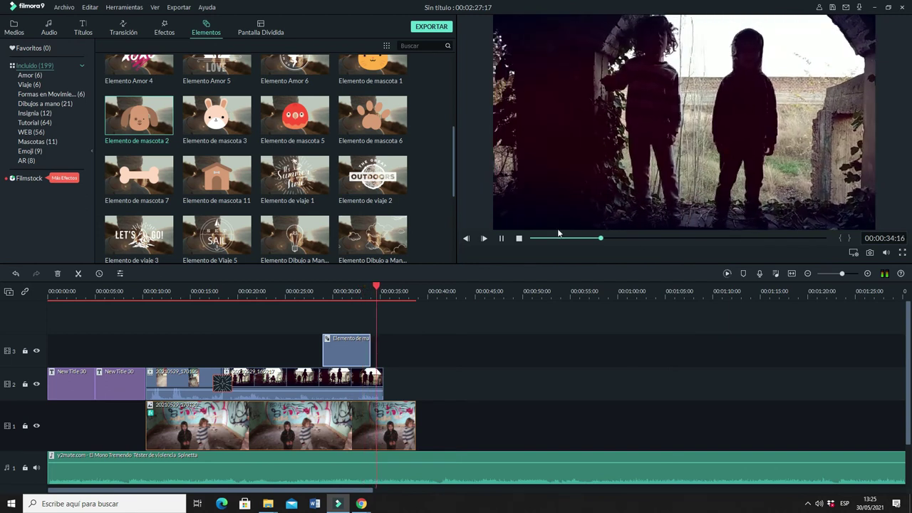
click(502, 239)
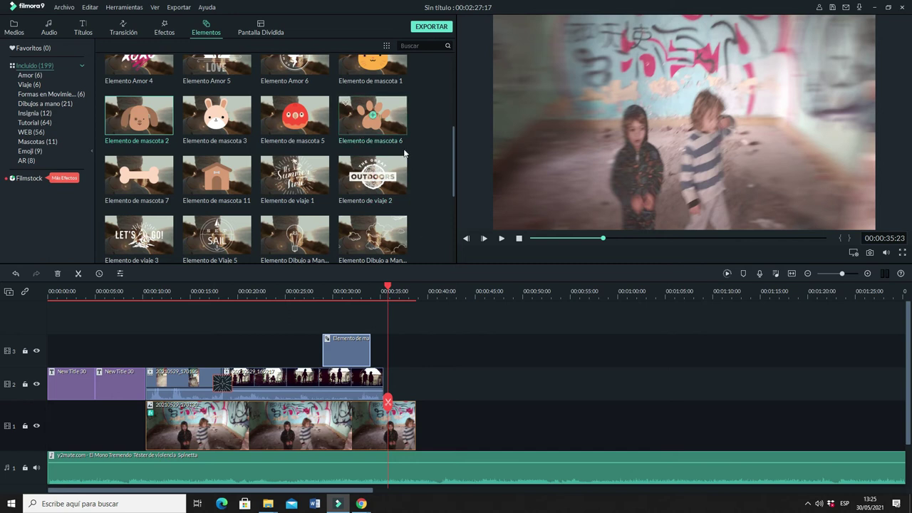
drag(452, 164, 451, 272)
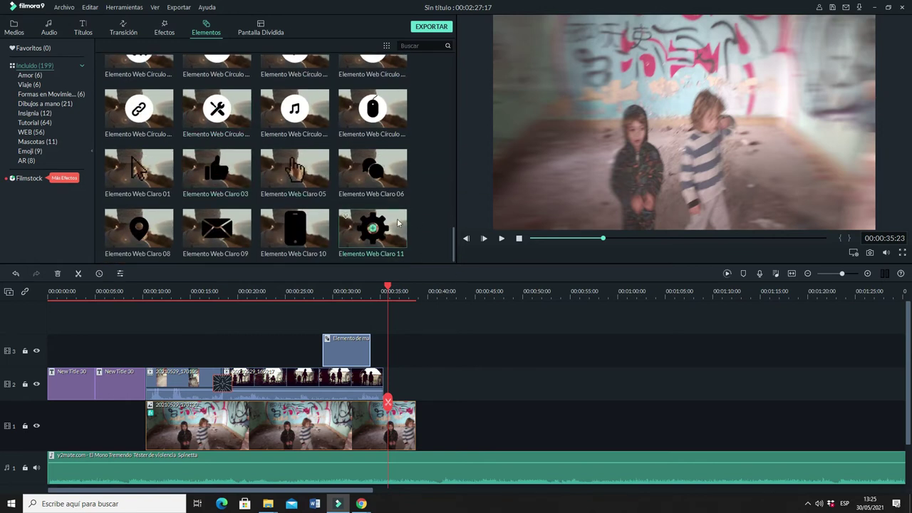
drag(453, 253, 455, 66)
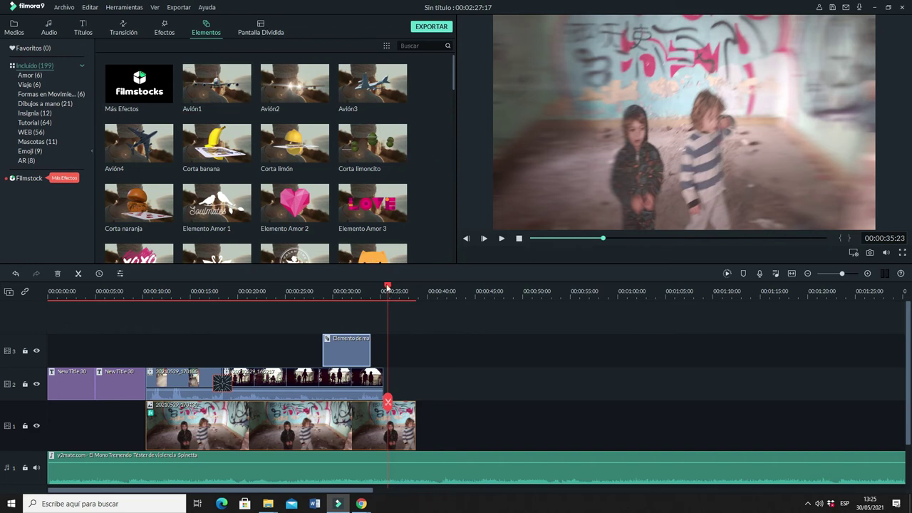
drag(387, 288, 349, 290)
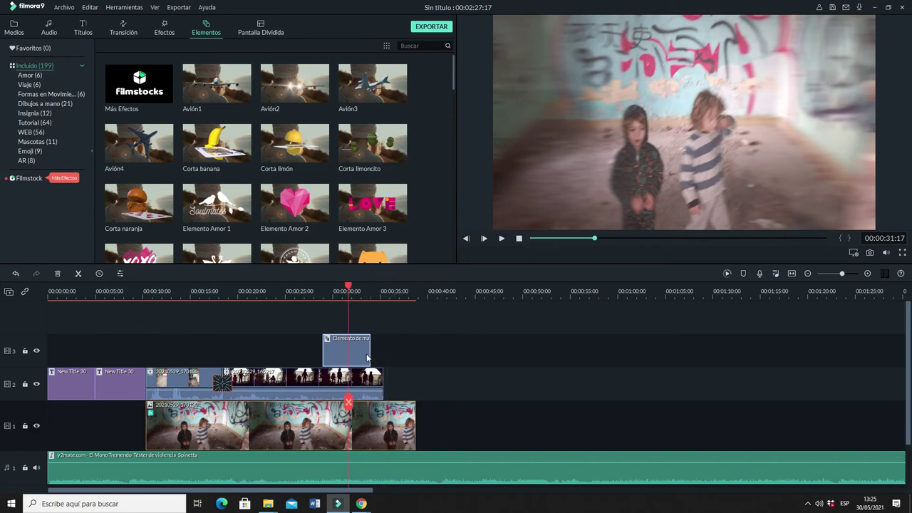
Place the split-screen layout with three vertical columns on track 2 directly after the second video clip and open its settings.
click(258, 33)
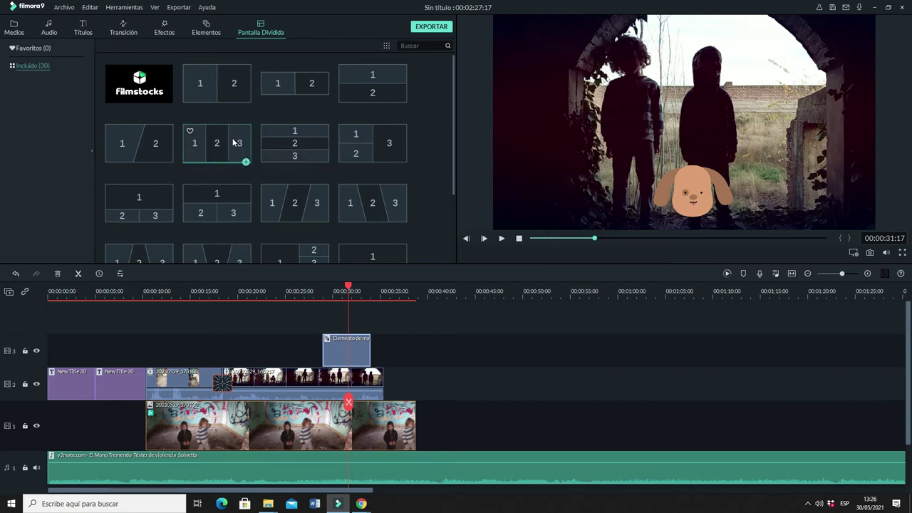
drag(235, 134, 389, 374)
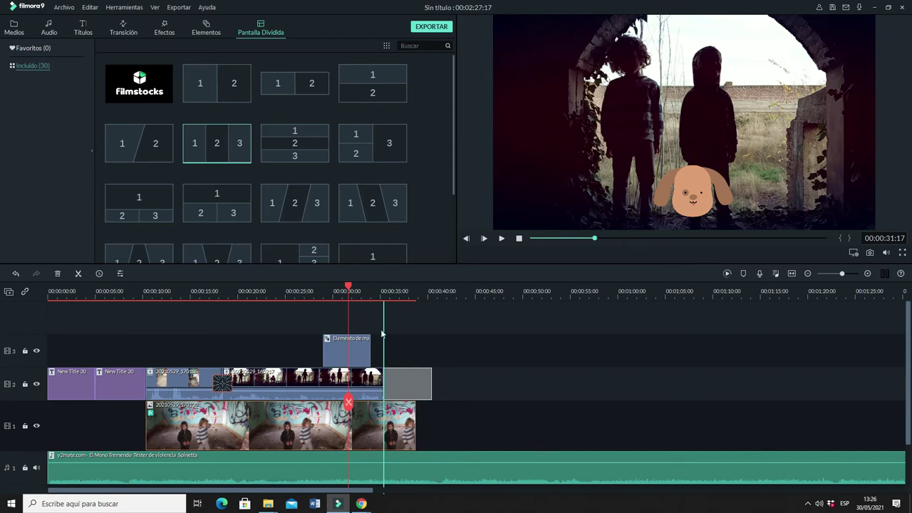
click(349, 289)
drag(349, 289, 404, 299)
click(394, 292)
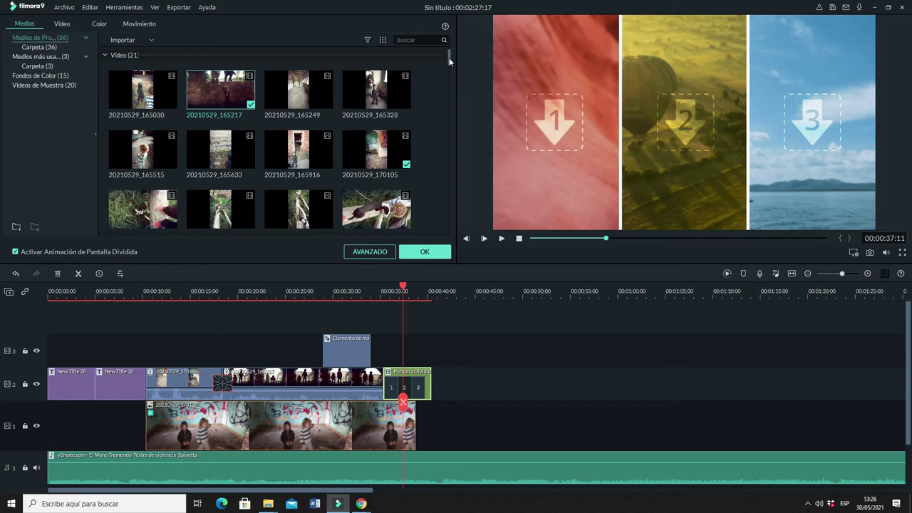
Fill pane 1 of the split screen with the clip 20210529_165328.
click(553, 185)
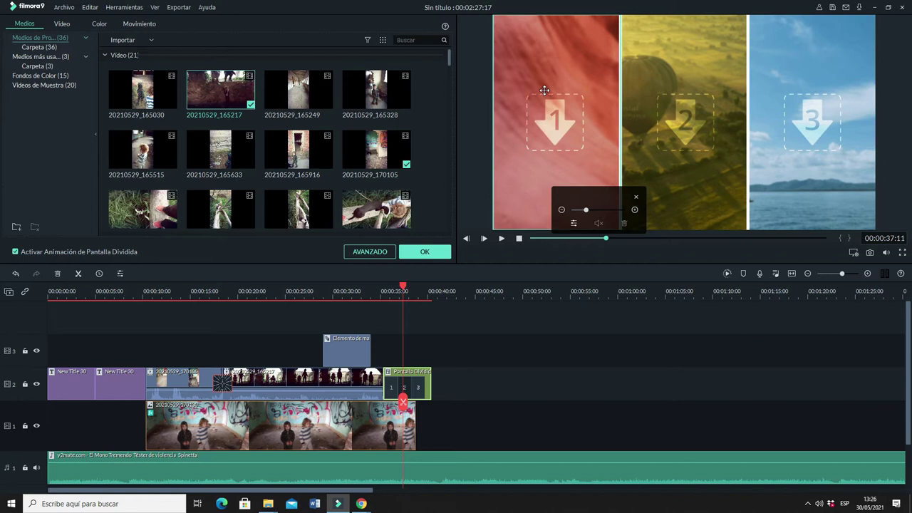
drag(383, 84, 548, 145)
drag(555, 189, 554, 189)
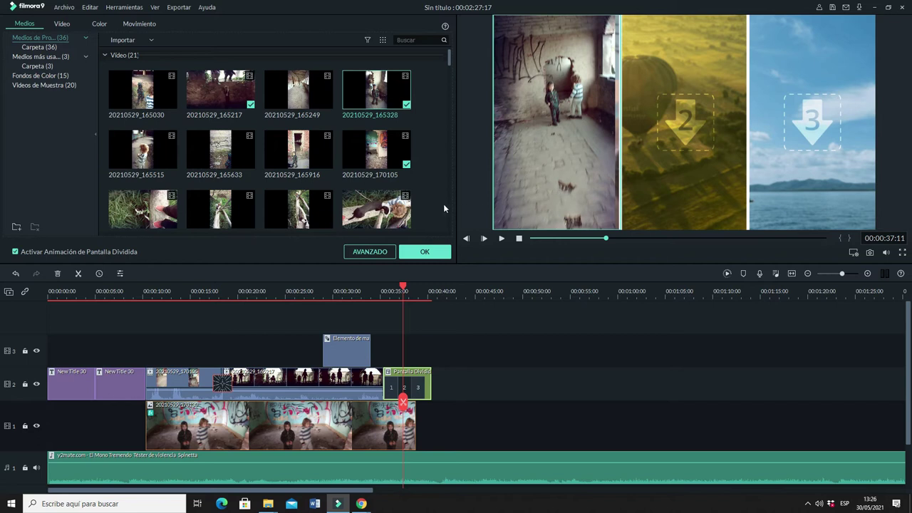
Try the clip 20210529_171636 in pane 2 of the split screen at a reduced scale, and remove it from the pane.
drag(447, 54, 452, 74)
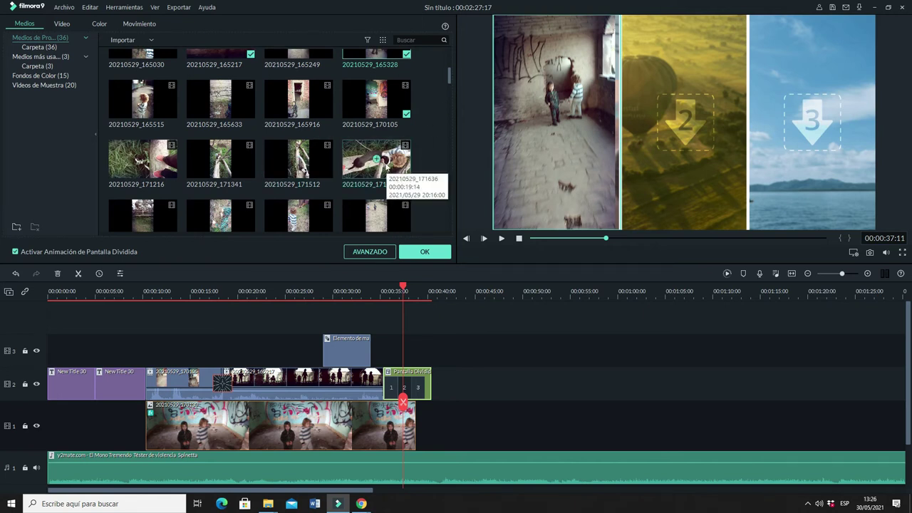
click(682, 169)
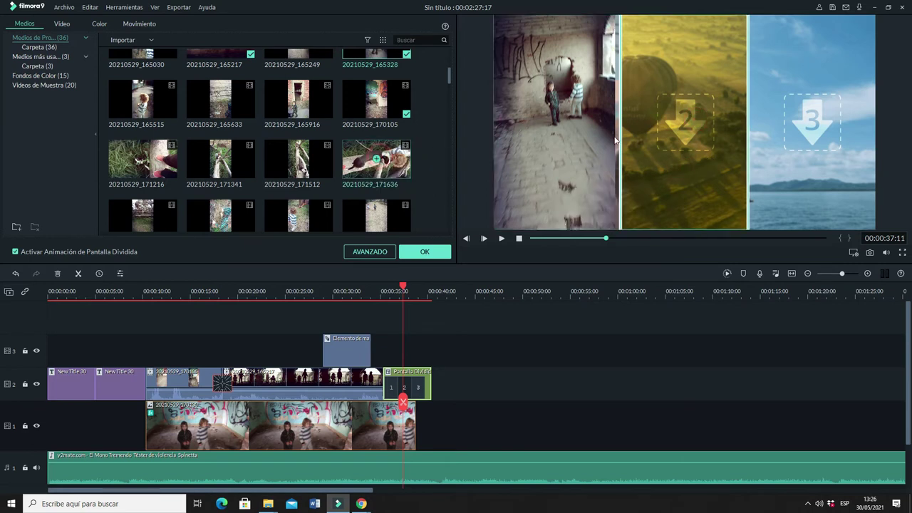
click(375, 151)
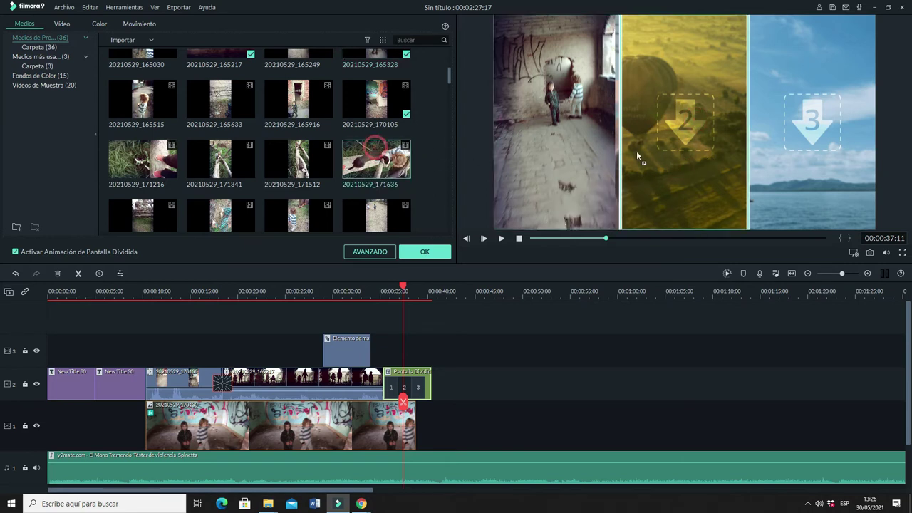
drag(657, 164, 655, 164)
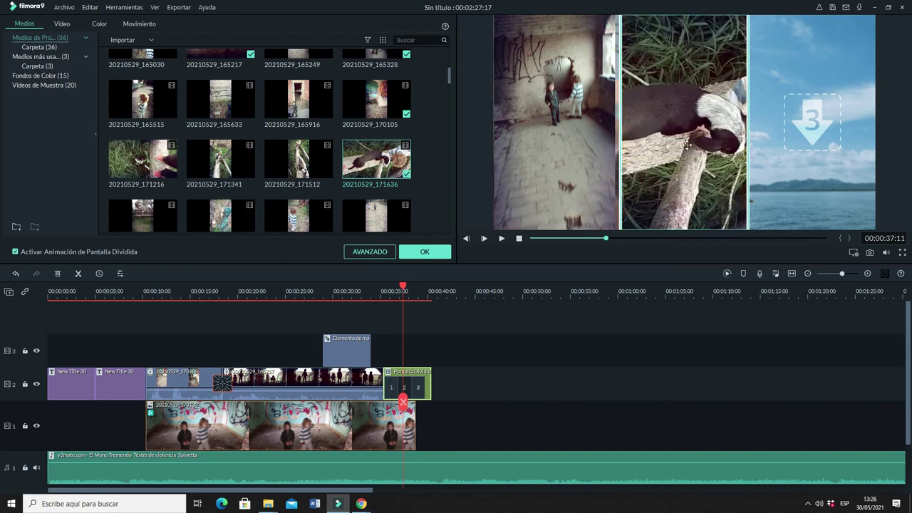
click(668, 194)
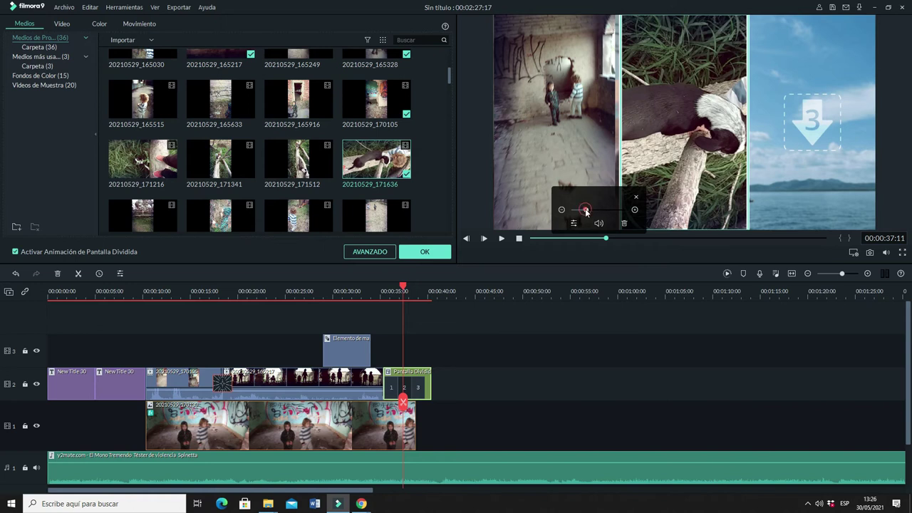
drag(582, 214, 582, 213)
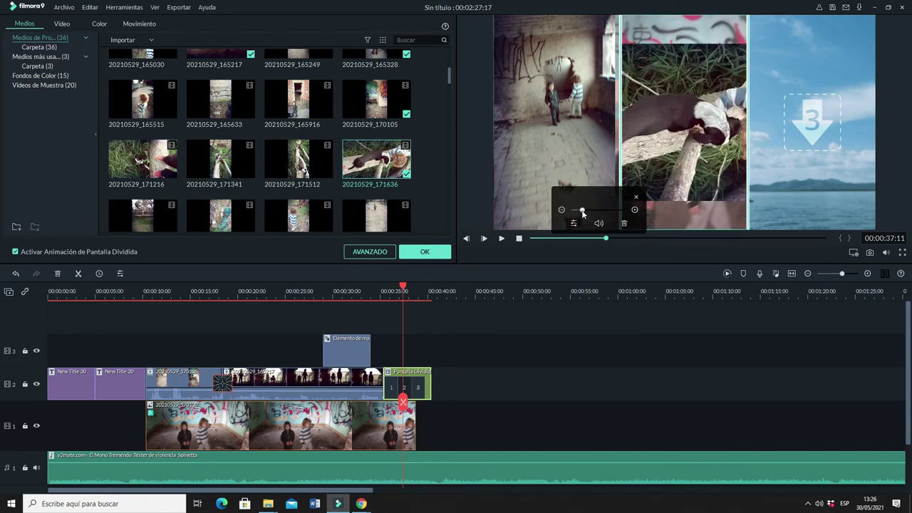
click(625, 224)
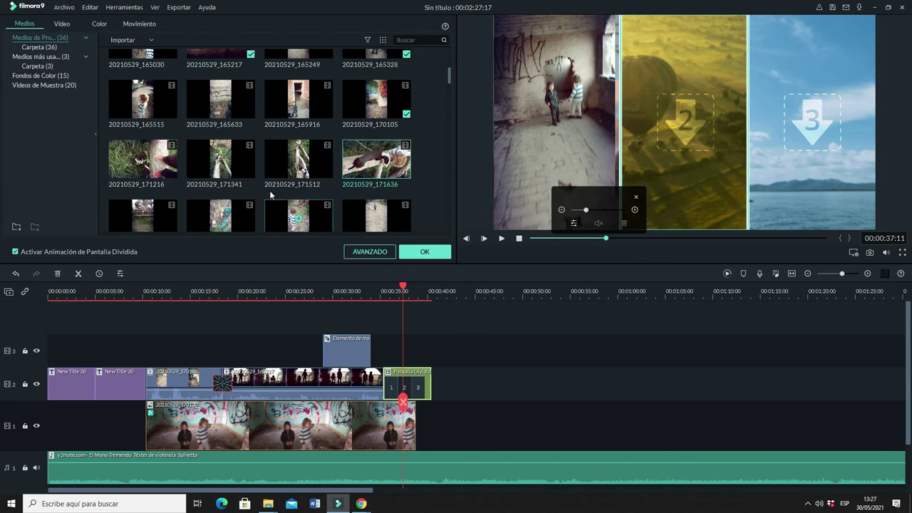
Fill pane 2 of the split screen with the clip 20210529_171512 and pane 3 with 20210529_172312.
click(303, 148)
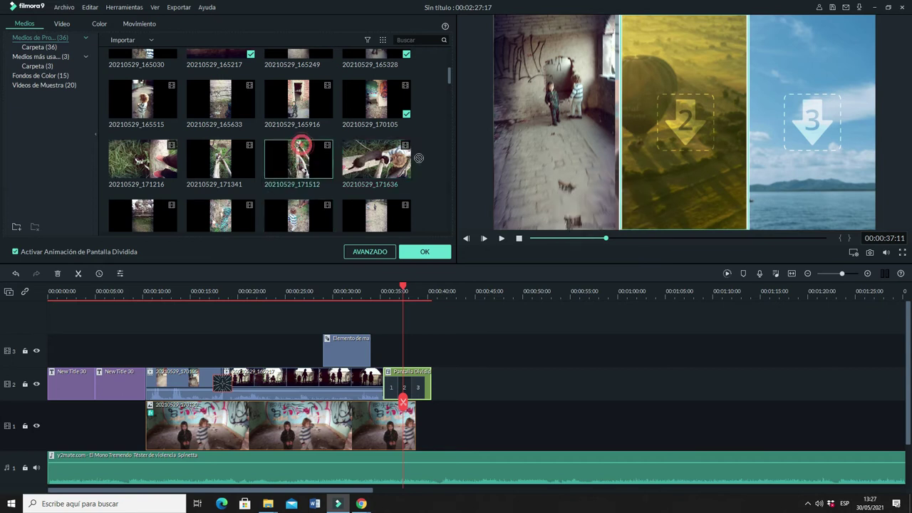
drag(649, 166, 649, 166)
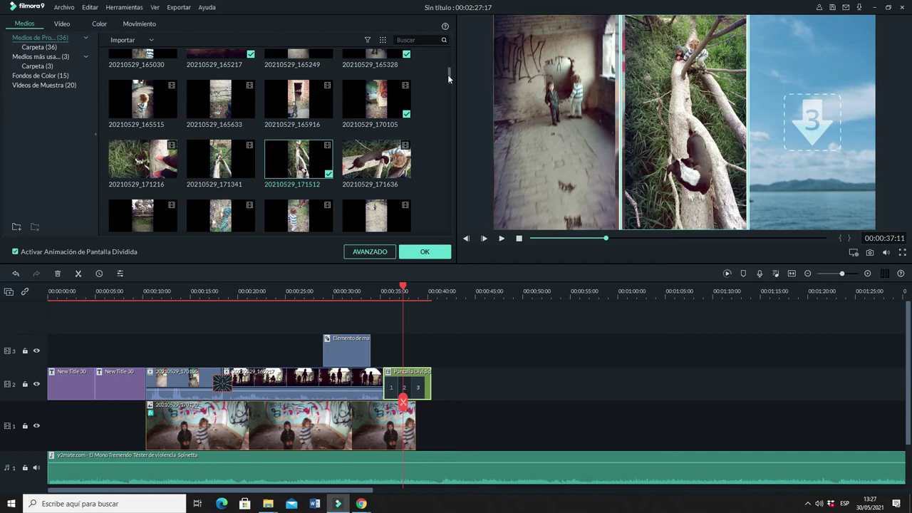
drag(448, 74, 451, 125)
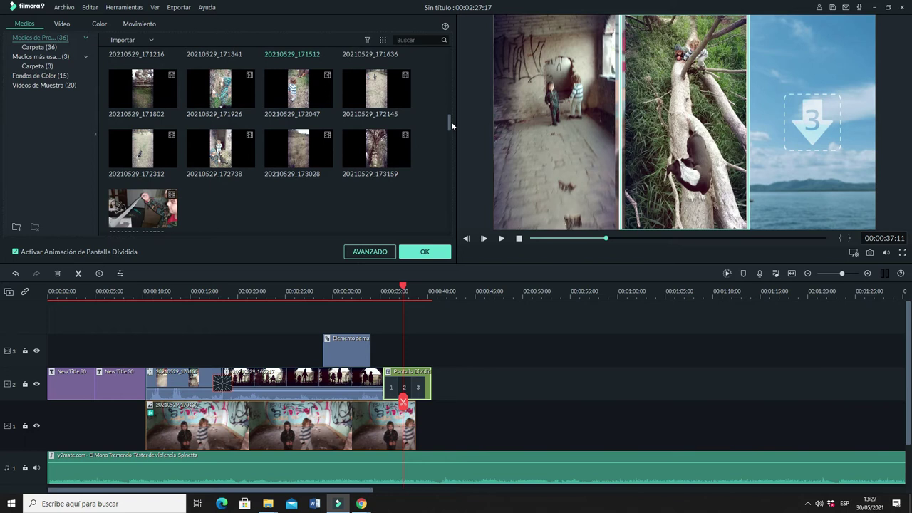
click(146, 150)
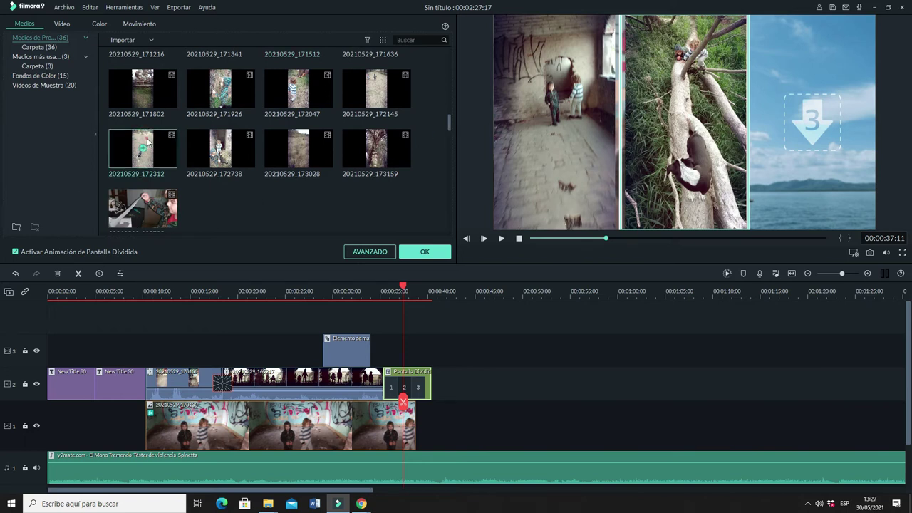
drag(322, 149, 793, 162)
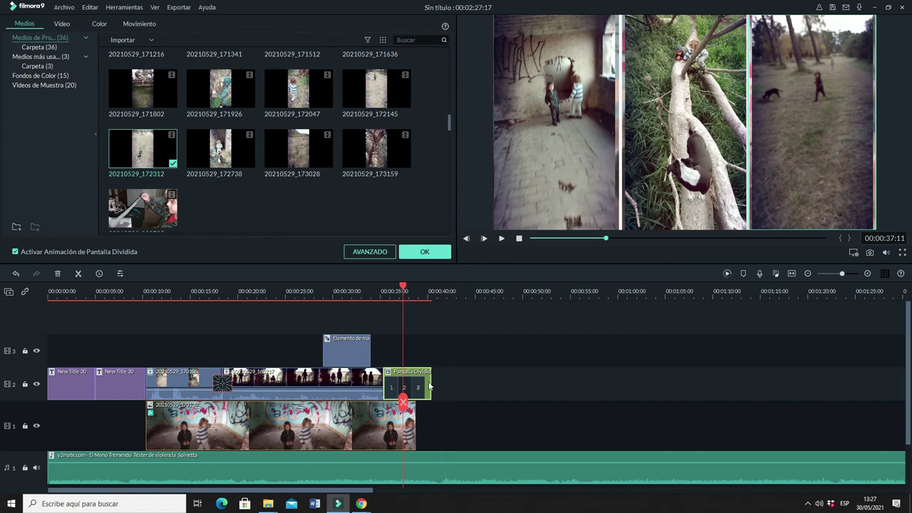
Extend the split-screen clip on track 2 to about 9 seconds and confirm its settings.
drag(430, 386, 470, 383)
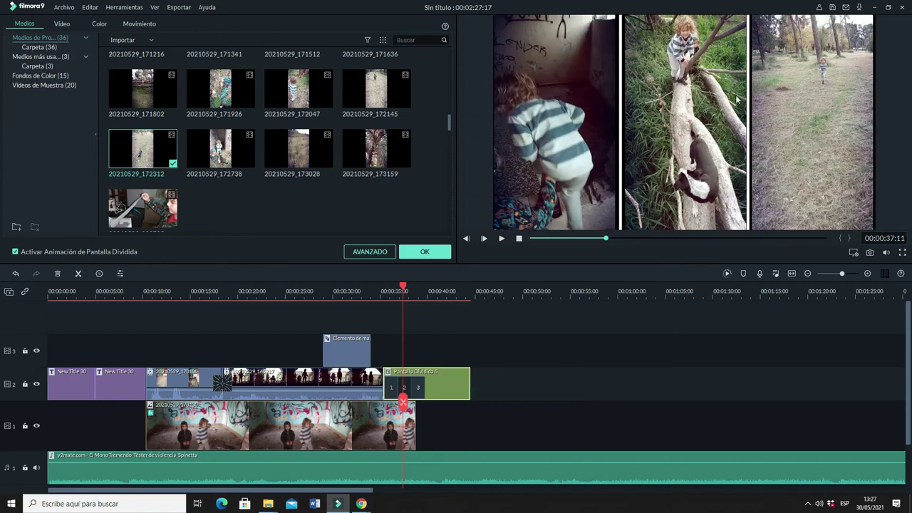
drag(403, 290, 371, 291)
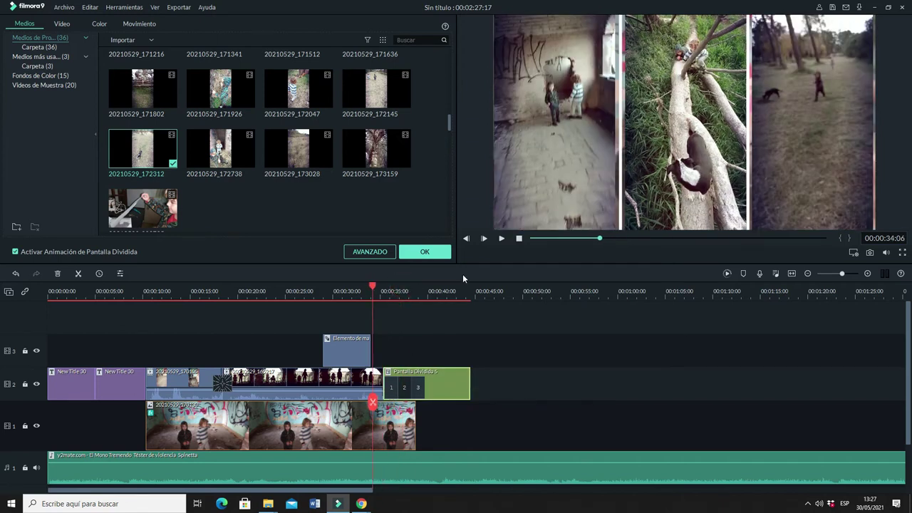
click(502, 240)
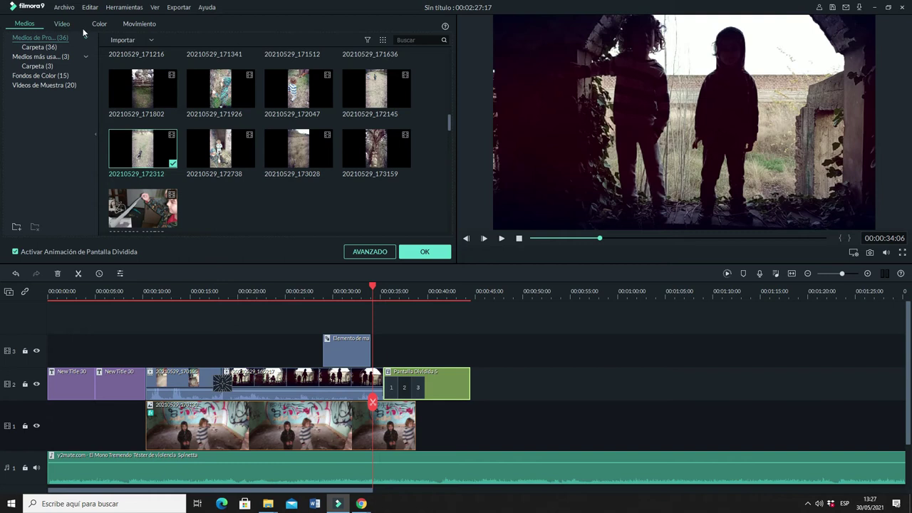
click(419, 251)
Add a Destello transition between the second video clip and the split-screen clip, and play the result from 00:00:34:06.
click(123, 29)
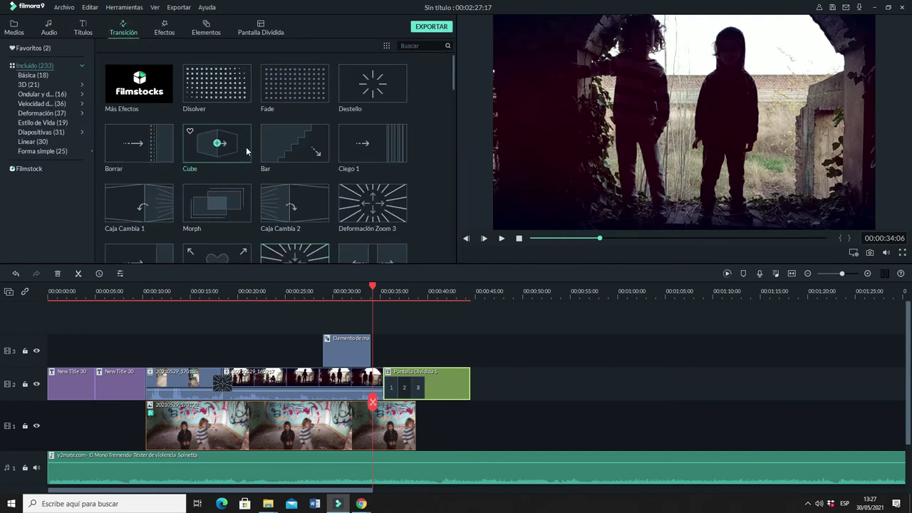
drag(405, 67, 384, 387)
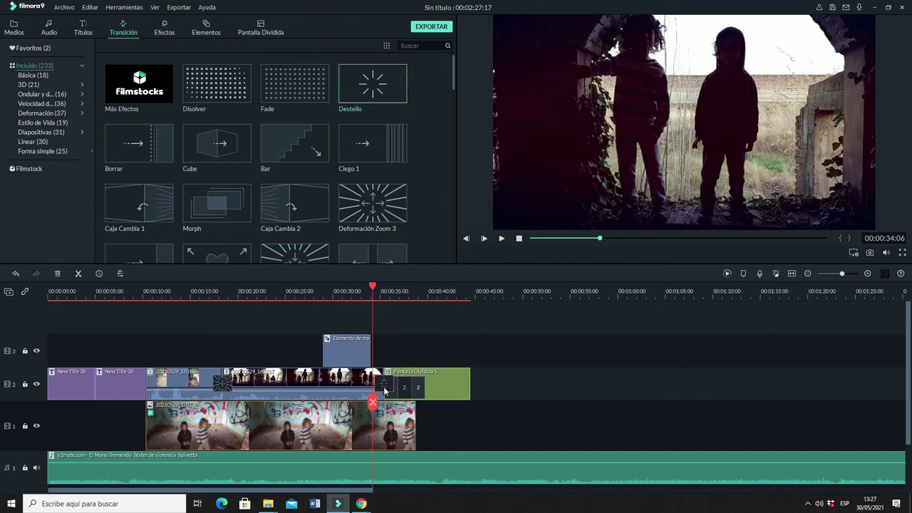
click(501, 239)
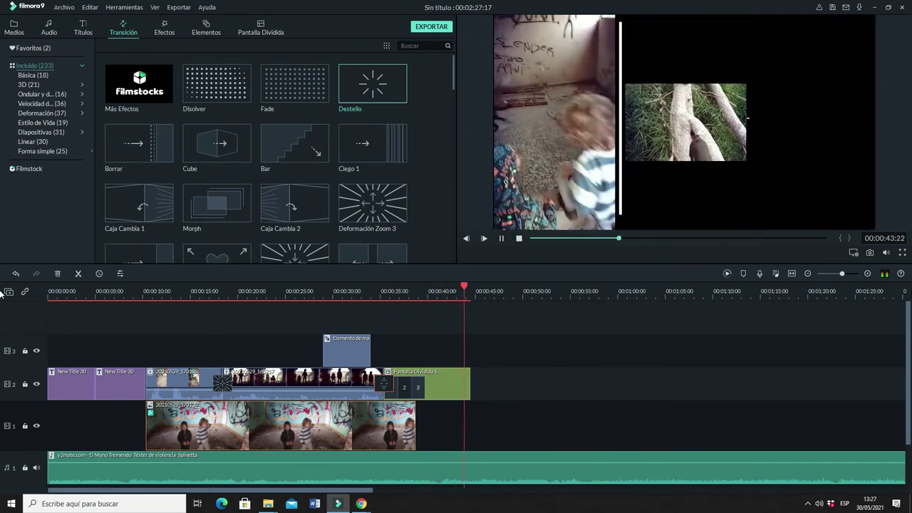
click(502, 238)
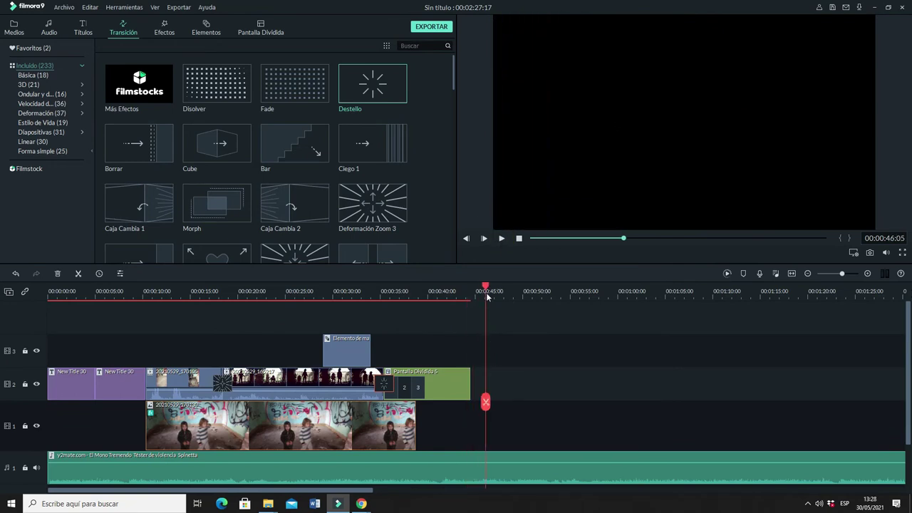
Open the advanced editor of the split-screen clip on track 2 and preview its frame at 00:00:08:06.
drag(485, 288, 440, 287)
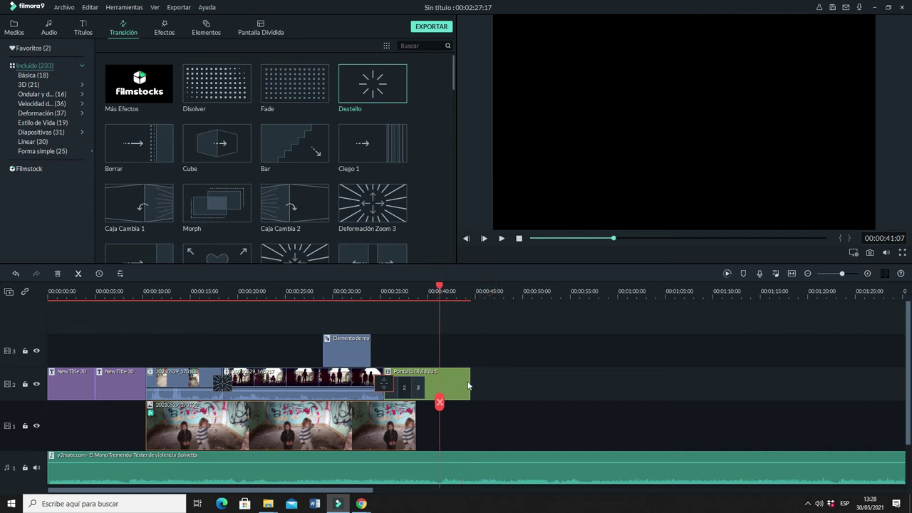
click(805, 197)
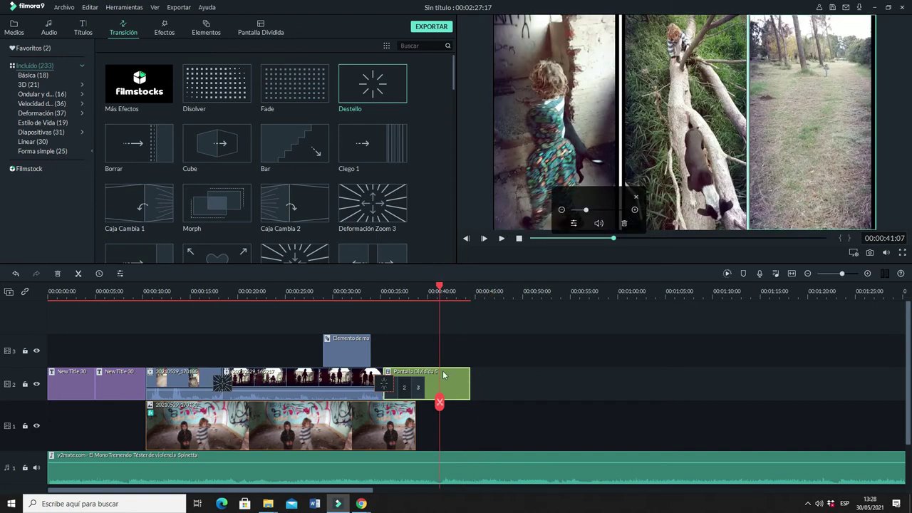
click(574, 224)
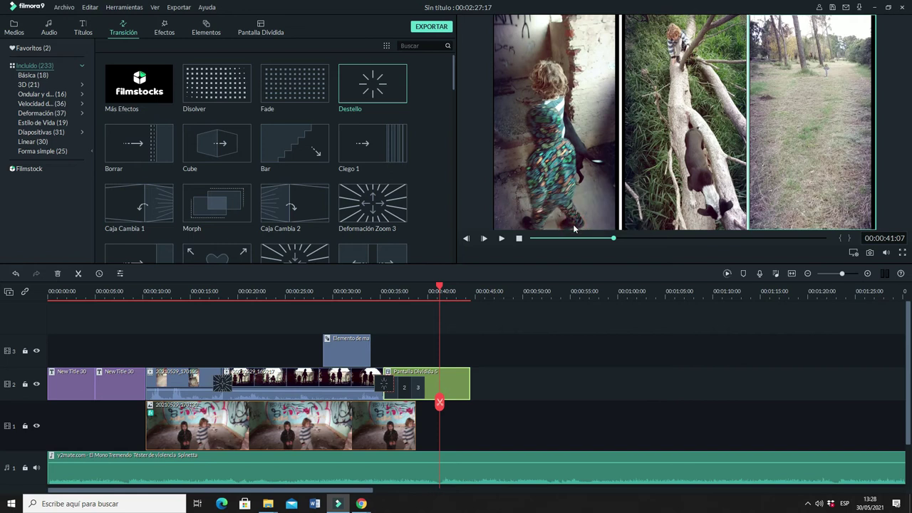
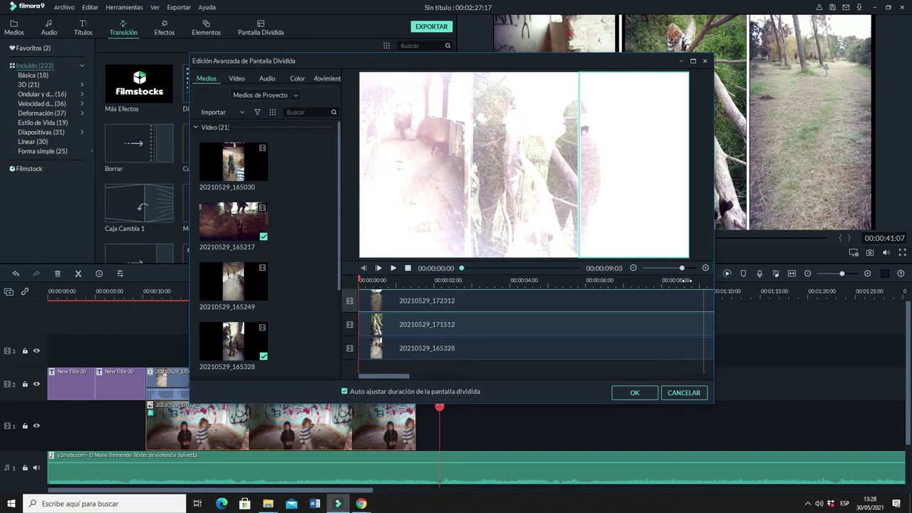
mouse_move(469, 299)
mouse_down()
mouse_move(497, 301)
mouse_move(482, 301)
mouse_up()
click(670, 283)
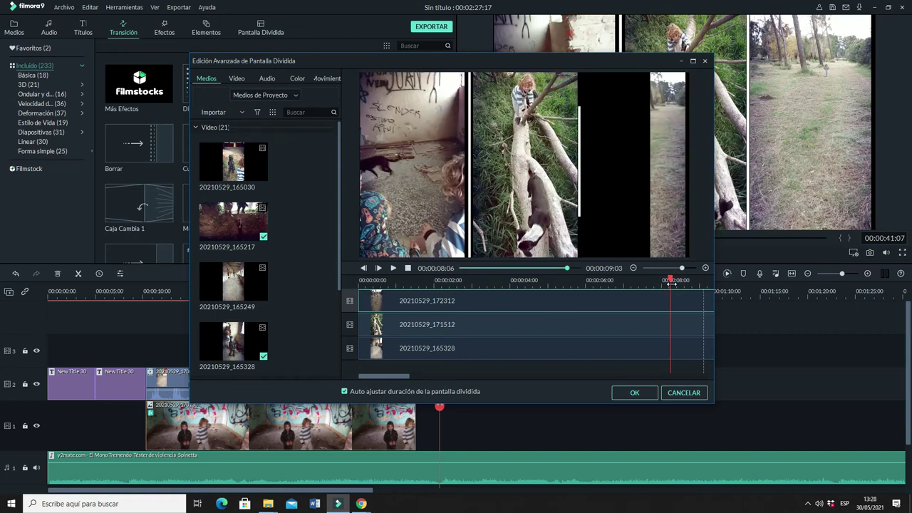
Review the audio settings of split-screen clips 20210529_172312, 20210529_171512 and 20210529_165328, and confirm the advanced editor.
drag(392, 379, 338, 376)
click(458, 322)
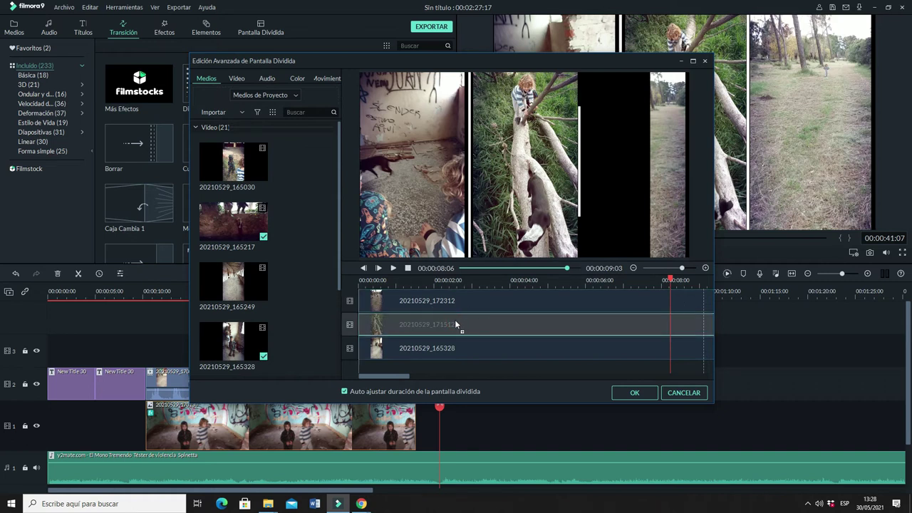
click(434, 300)
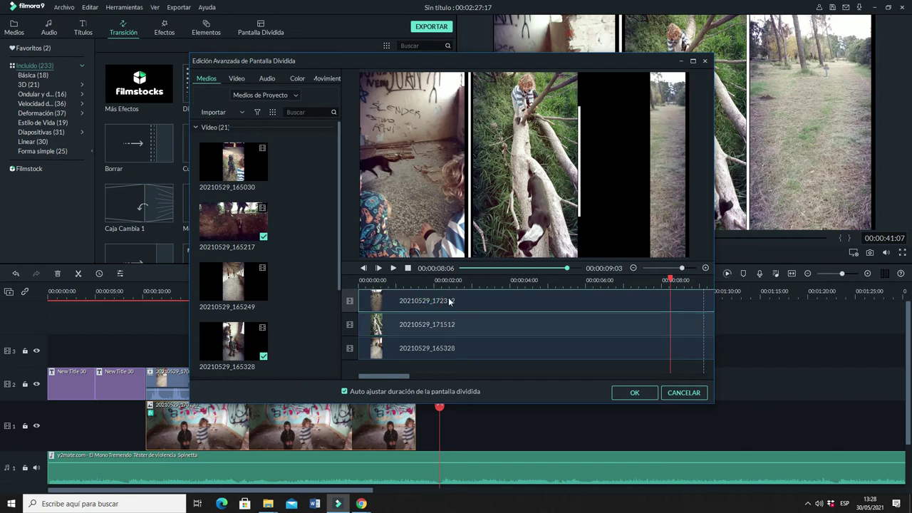
click(264, 77)
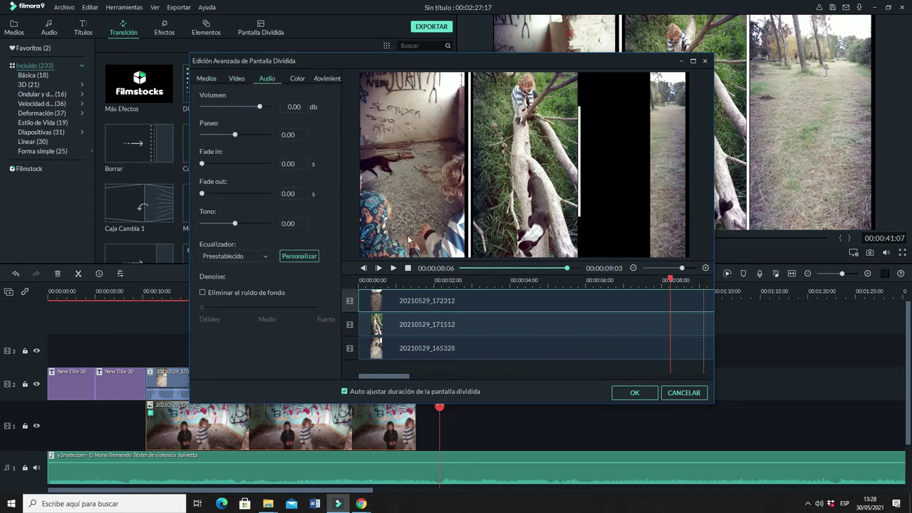
drag(260, 107, 240, 107)
click(547, 325)
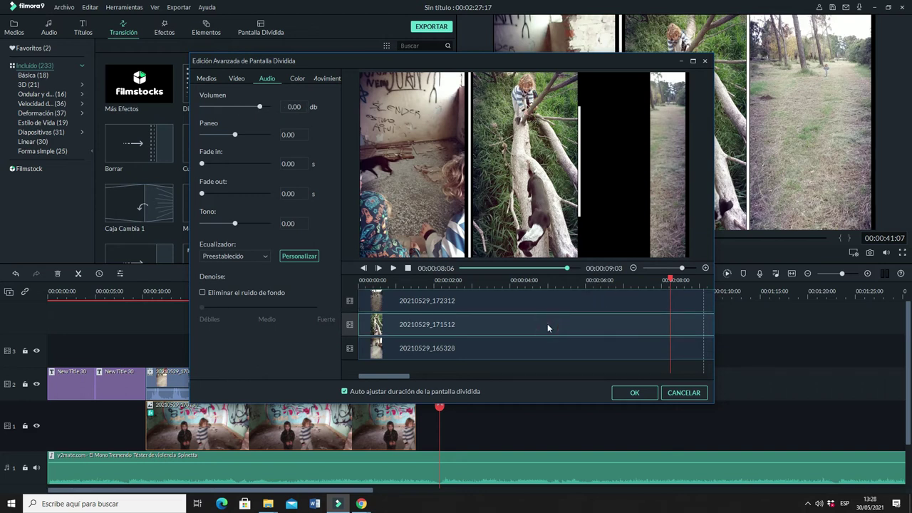
drag(260, 107, 264, 107)
click(475, 348)
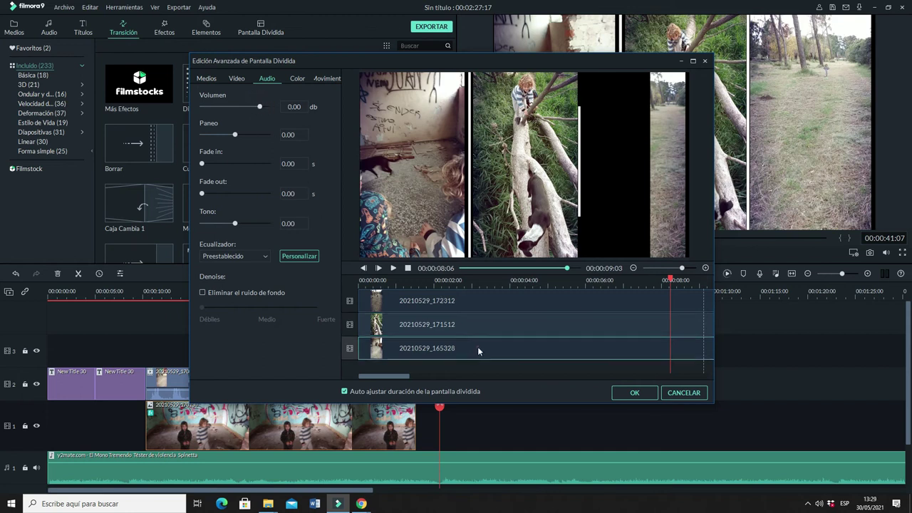
drag(203, 162, 207, 194)
click(634, 393)
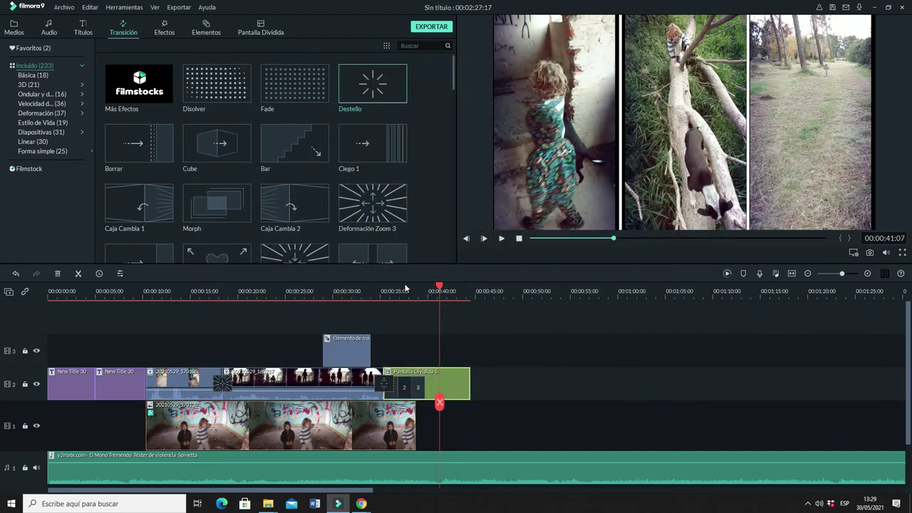
Play the timeline from just before the Destello transition through the split-screen clip, and stop playback.
drag(438, 288, 359, 291)
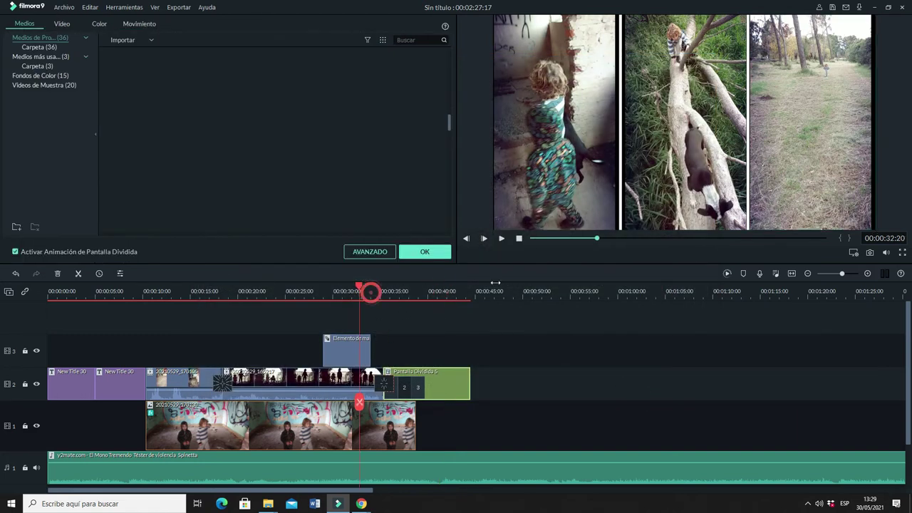
click(370, 293)
click(502, 238)
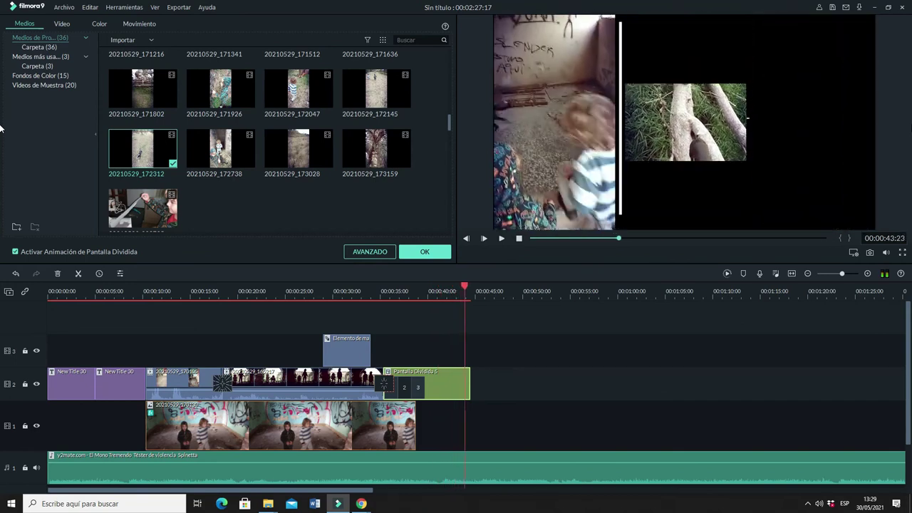
click(519, 238)
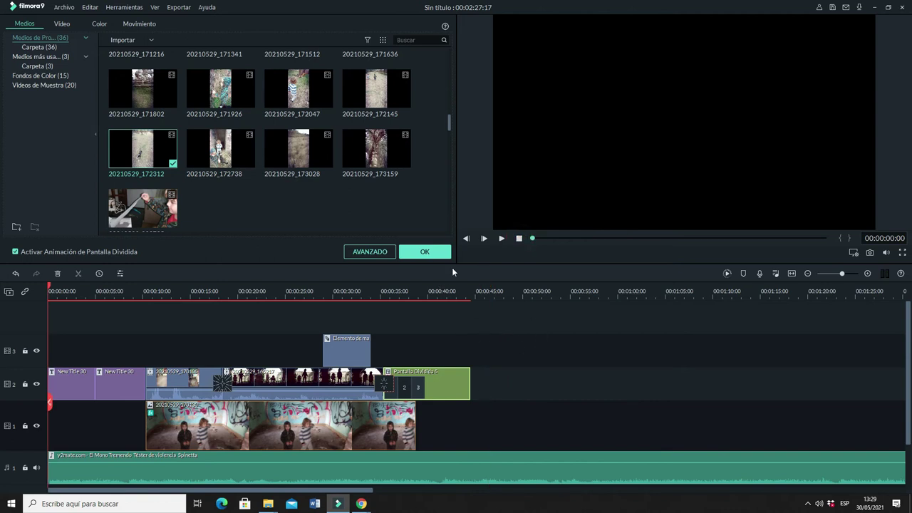
mouse_move(449, 124)
mouse_down()
mouse_move(443, 72)
mouse_move(449, 124)
mouse_up()
click(383, 139)
drag(540, 348, 498, 385)
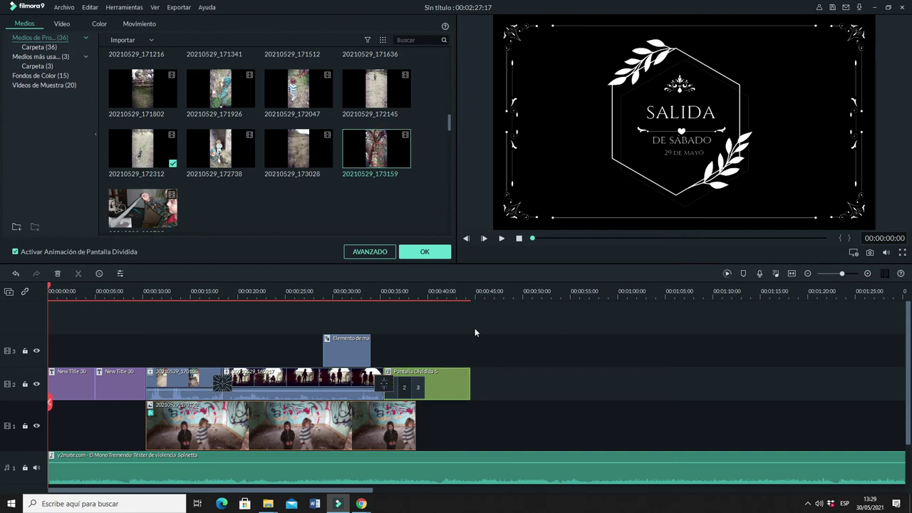
click(585, 318)
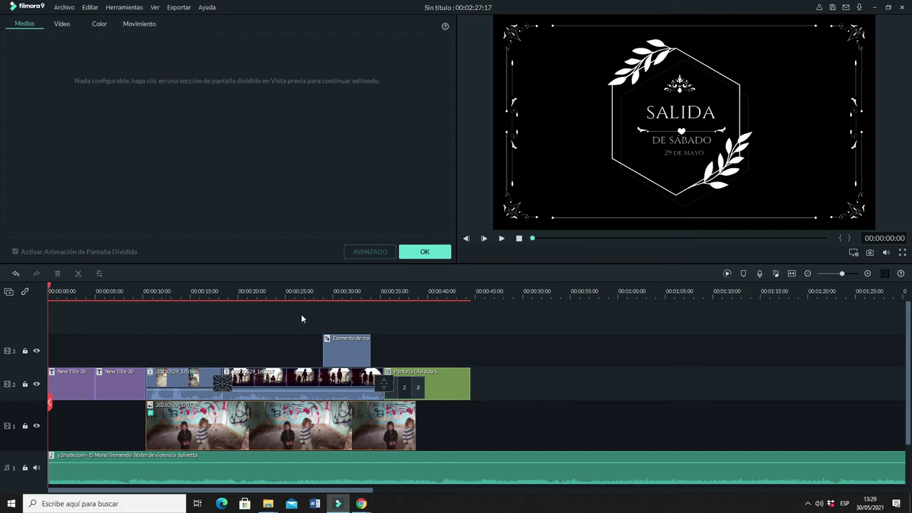
Scrub the timeline around the split-screen clip and back to the animated element at 00:00:31:10.
drag(471, 293, 817, 282)
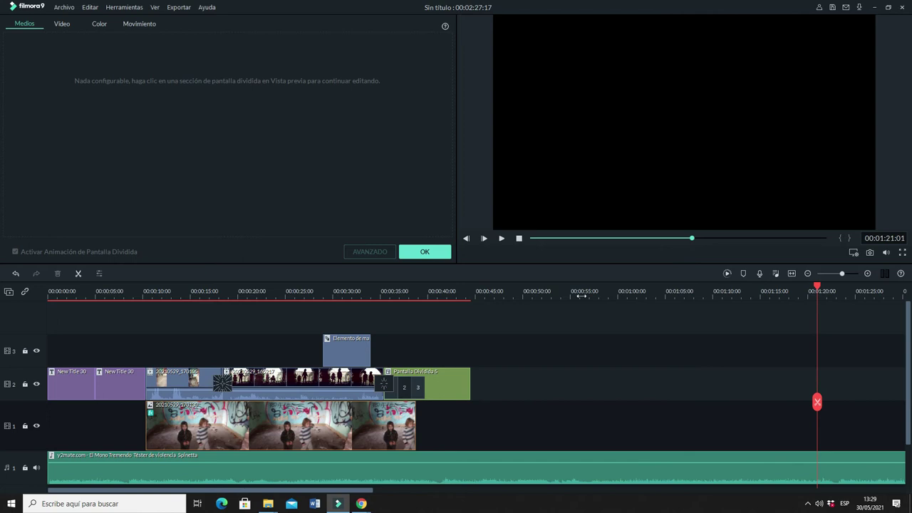
click(508, 294)
drag(463, 294, 471, 290)
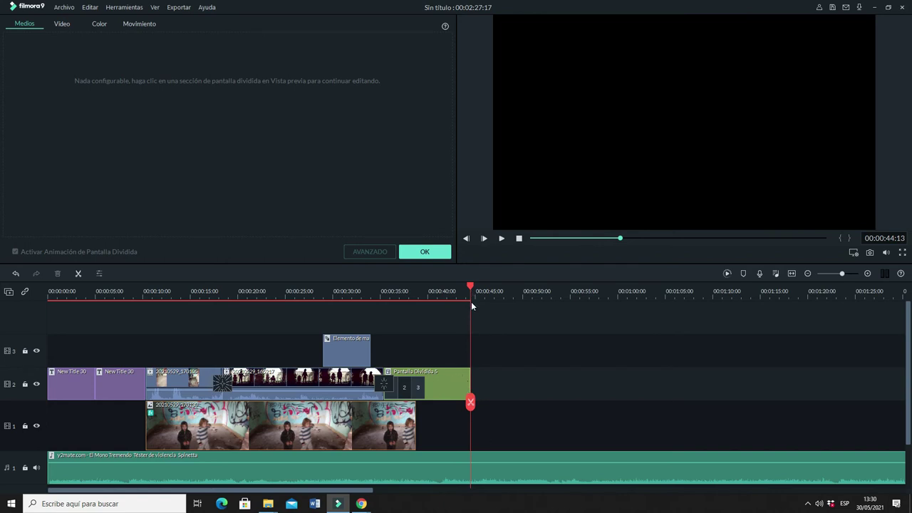
drag(470, 299, 441, 383)
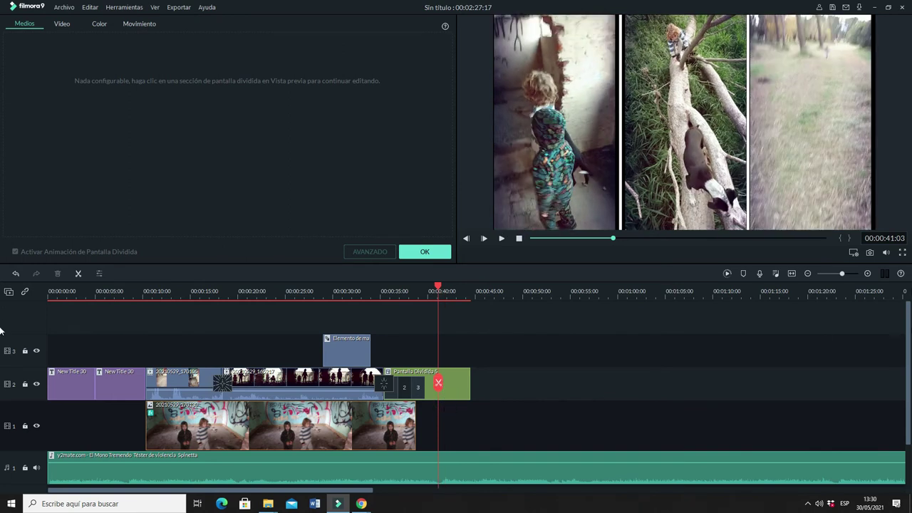
drag(437, 289, 342, 302)
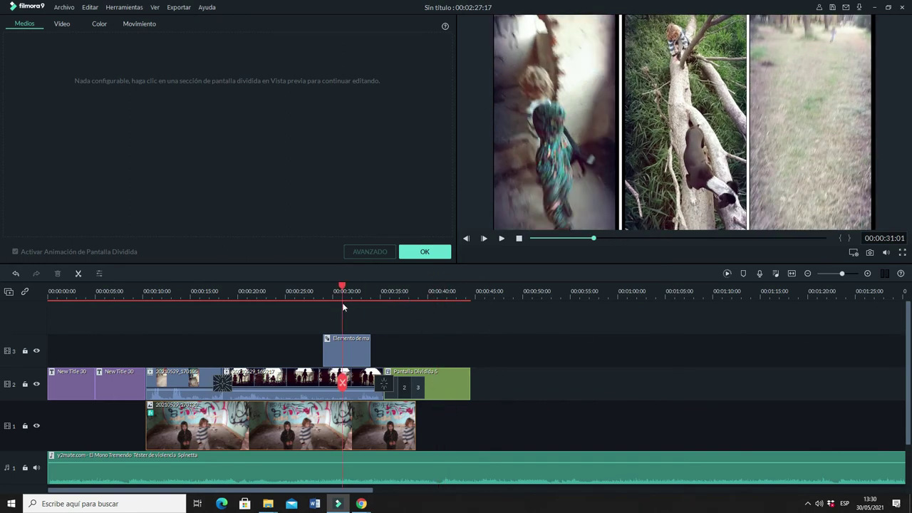
drag(341, 382, 346, 354)
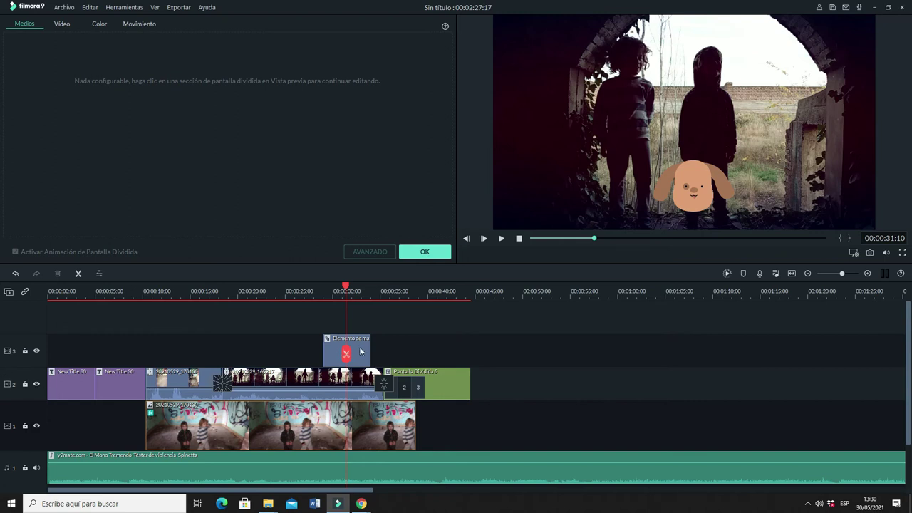
Inspect the settings of the animated element on track 3, the second video clip on track 2 and the image on track 1.
double_click(360, 350)
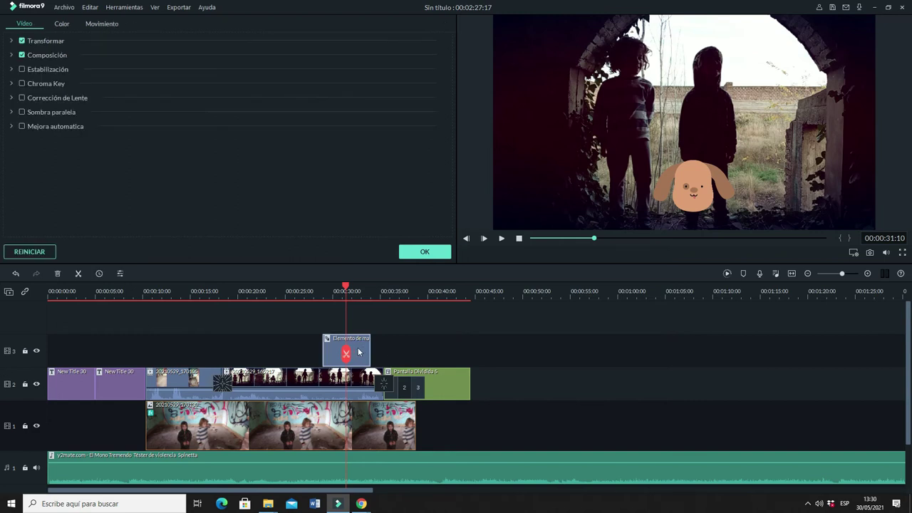
double_click(315, 389)
double_click(313, 425)
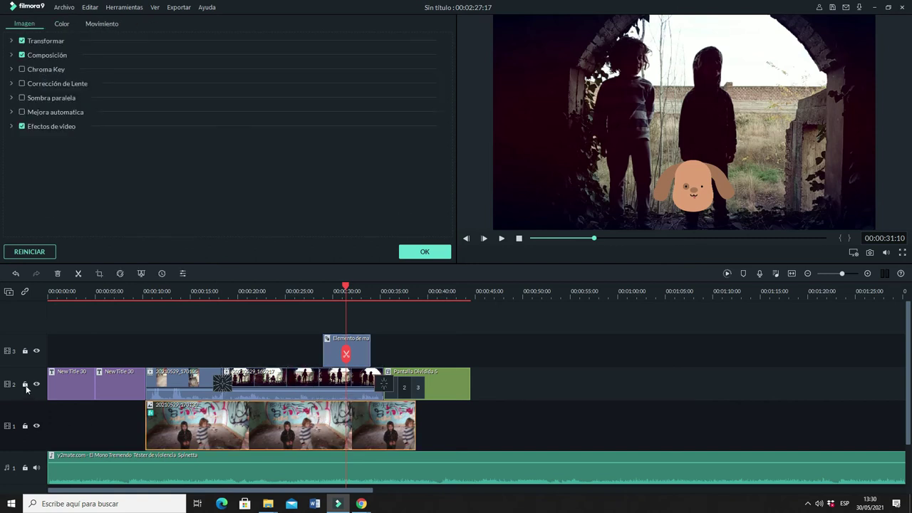
Lock video tracks 2 and 1 and audio track 1, and try selecting the locked image on track 1.
click(25, 386)
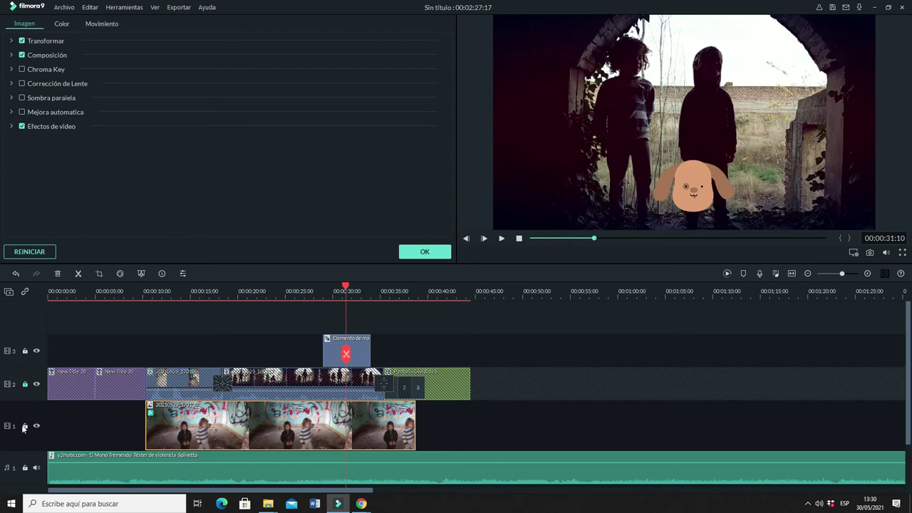
click(24, 426)
click(25, 468)
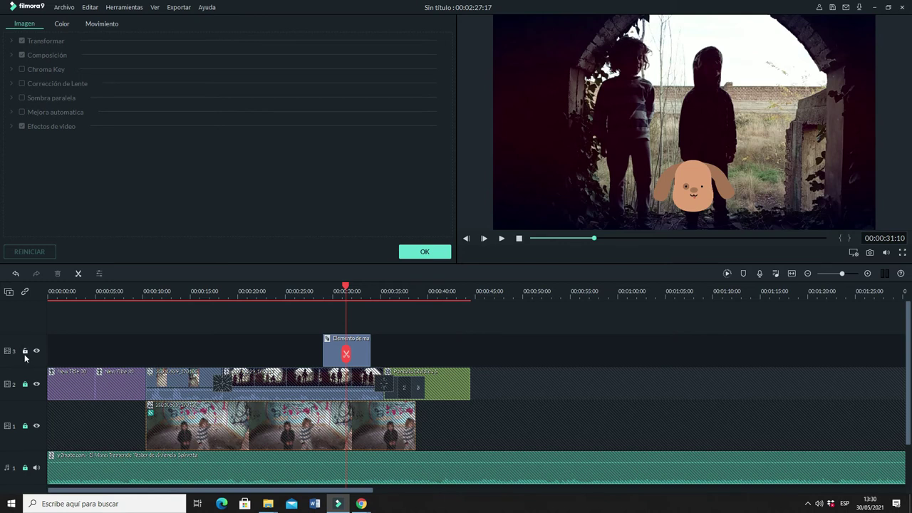
click(198, 424)
Hide video track 1 and play the timeline from 00:00:23:08 and from 00:00:13:12.
click(336, 295)
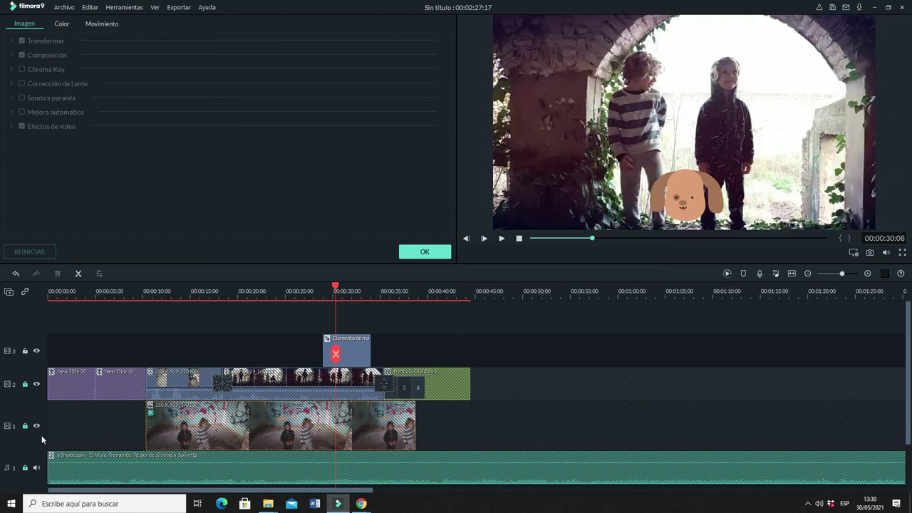
click(37, 426)
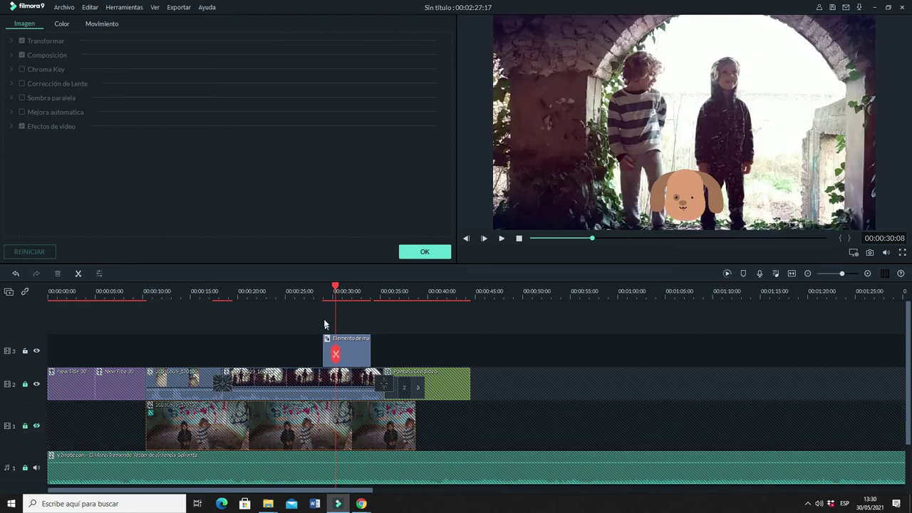
drag(334, 287, 270, 305)
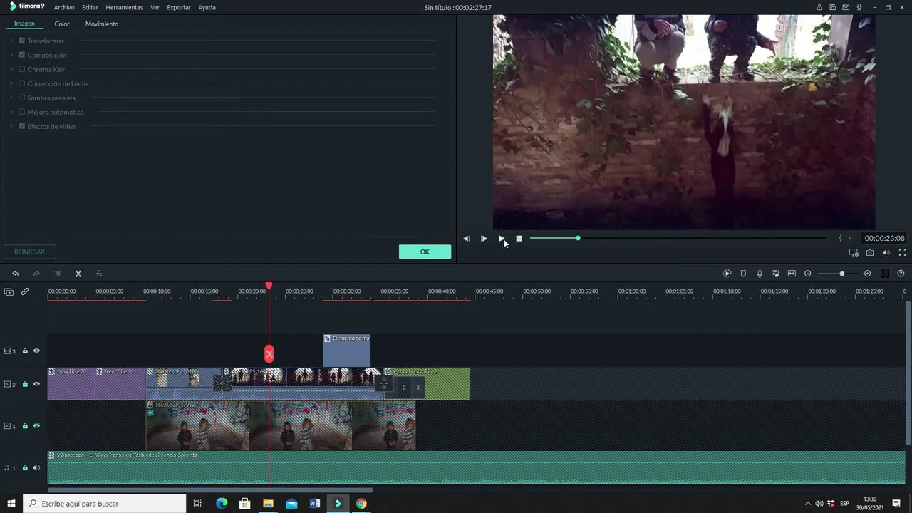
click(503, 238)
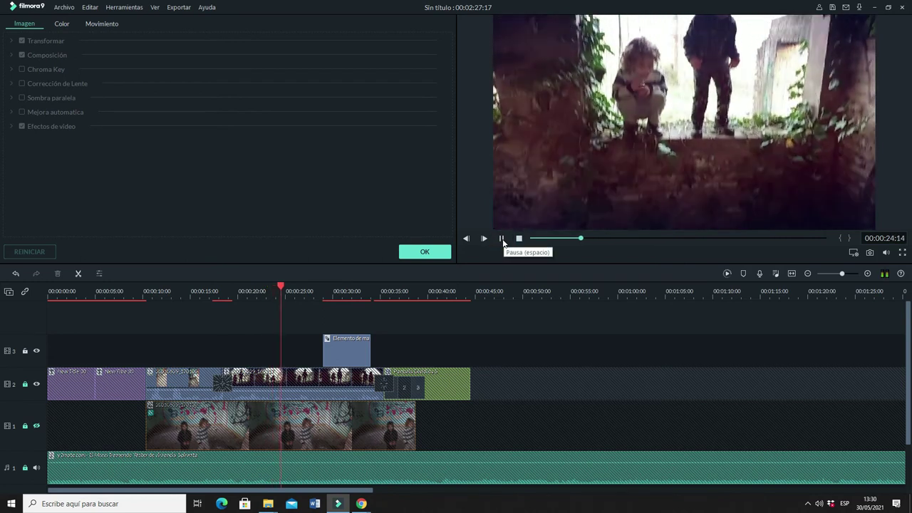
key(space)
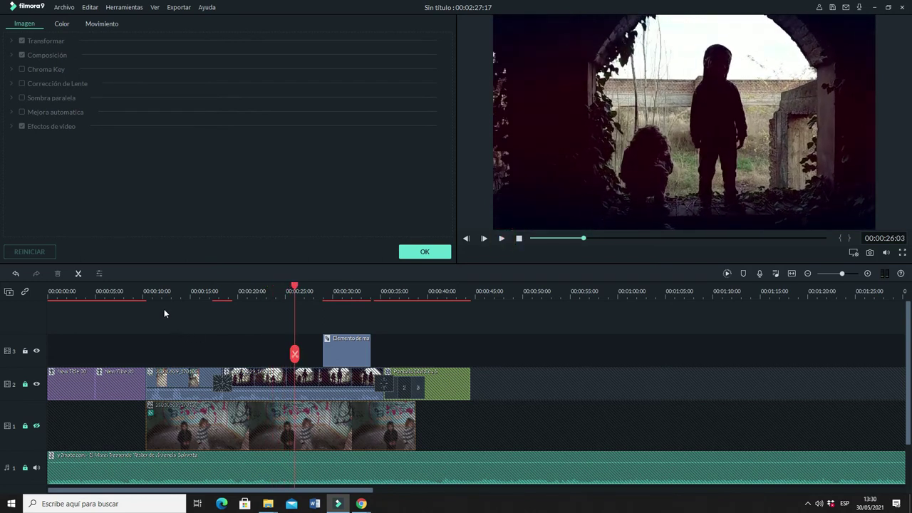
click(175, 292)
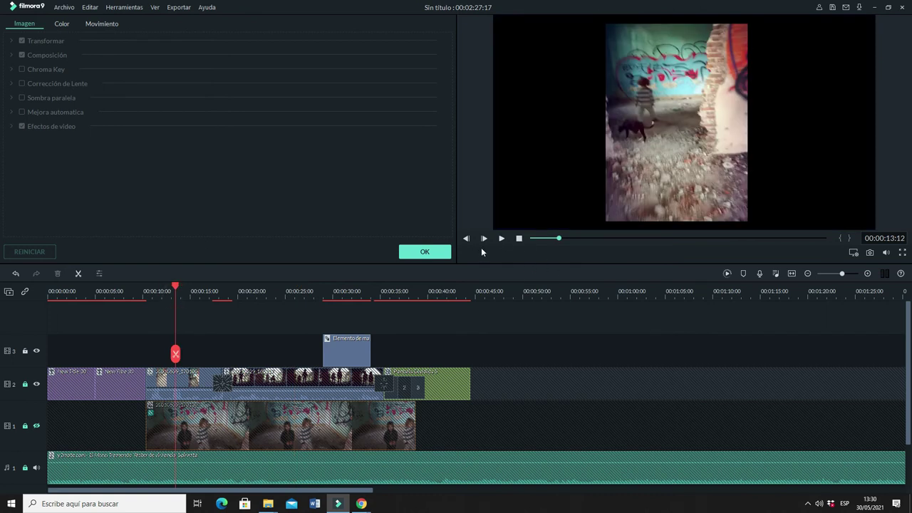
click(502, 240)
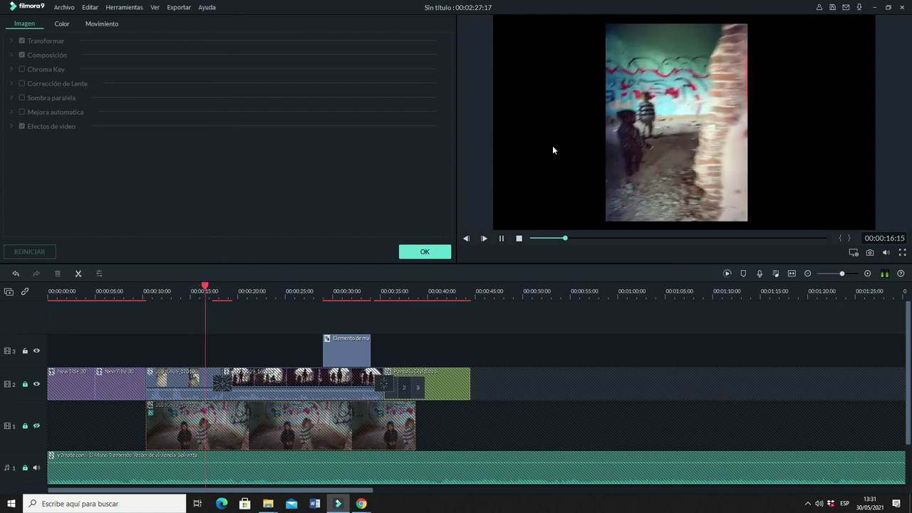
Show video track 1 again and play the timeline from 00:00:11:15.
click(37, 426)
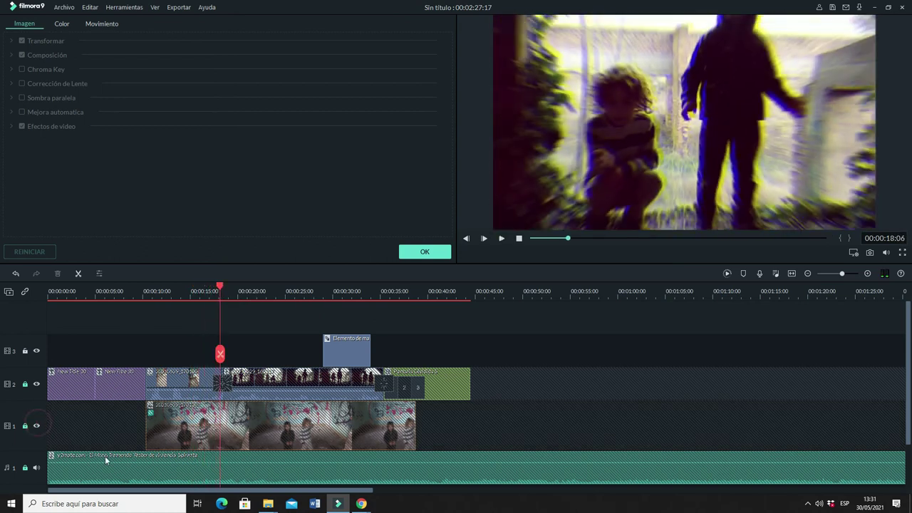
click(158, 298)
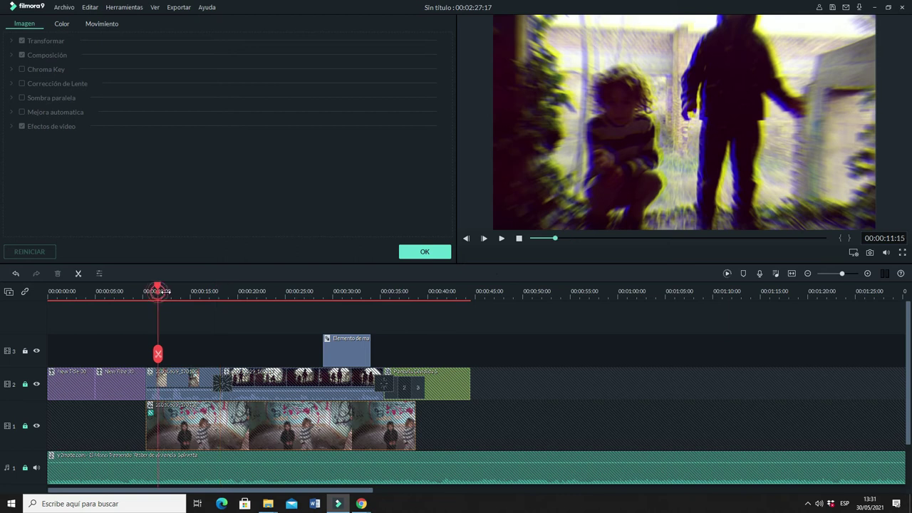
key(space)
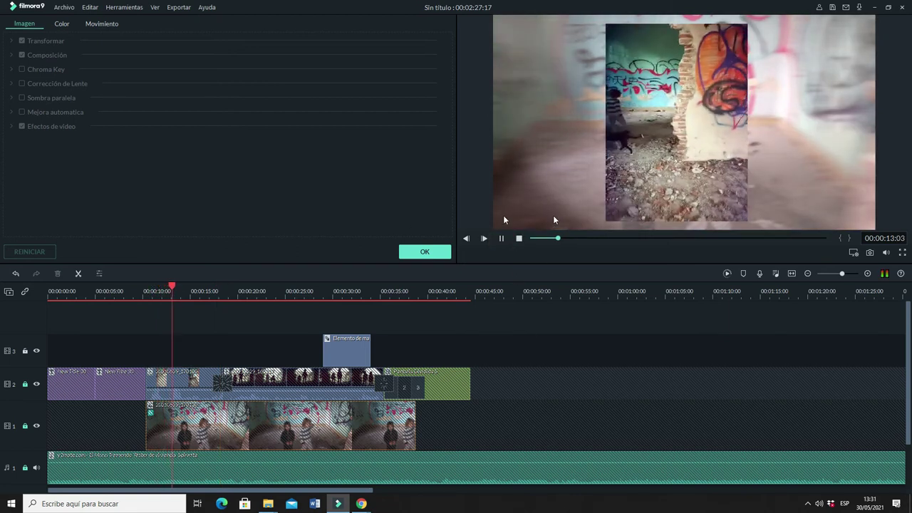
Unlock video track 2 and place clip 20210529_172738 on it directly after the split screen, at 00:00:44:12.
drag(184, 289, 471, 324)
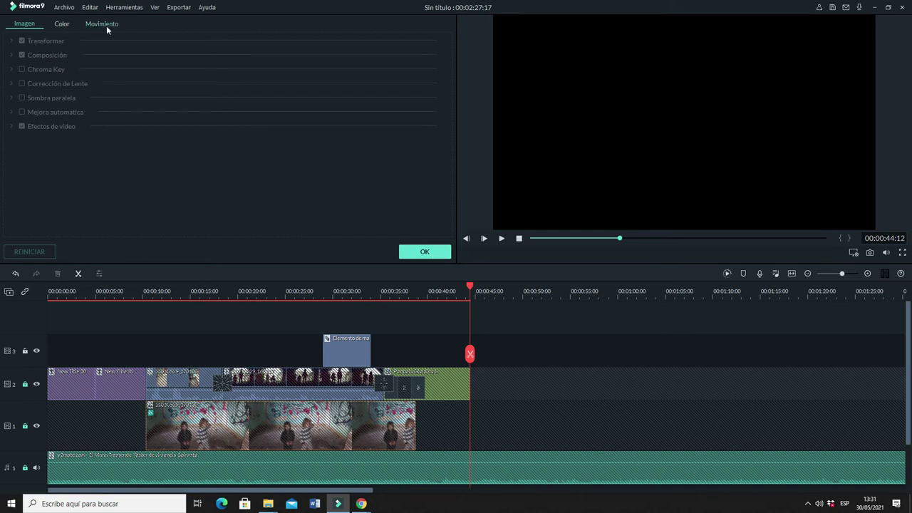
click(438, 255)
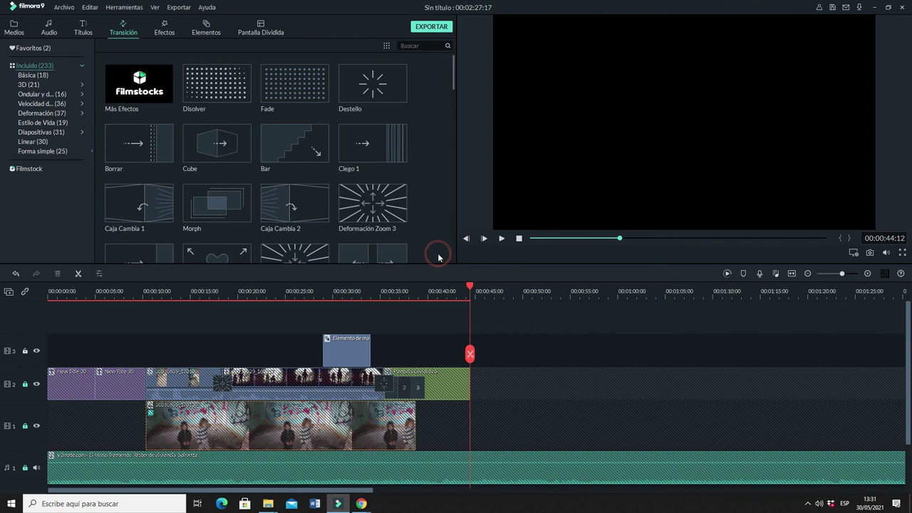
click(18, 30)
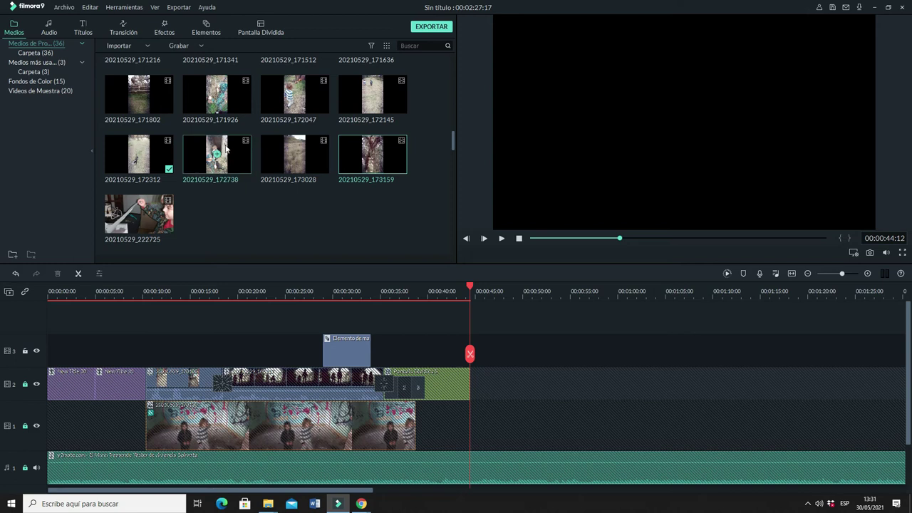
drag(225, 146, 483, 381)
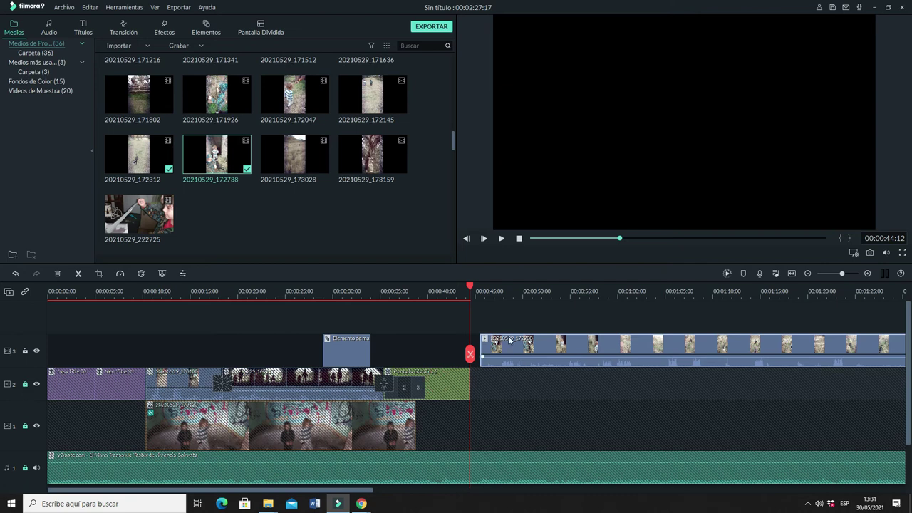
click(25, 385)
drag(616, 347, 604, 374)
Raise the audio volume of clip 20210529_172738 to 5.48 dB and confirm the change.
drag(471, 286, 563, 292)
drag(506, 305, 538, 321)
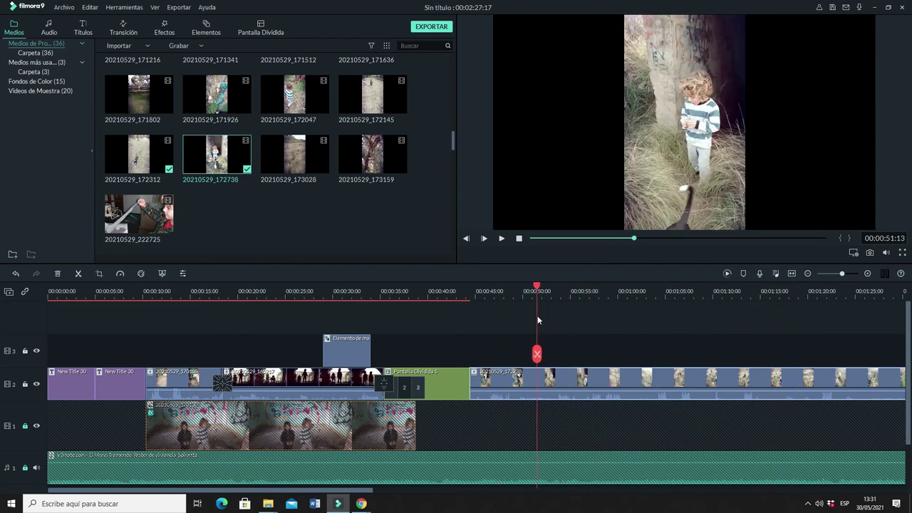
right_click(592, 397)
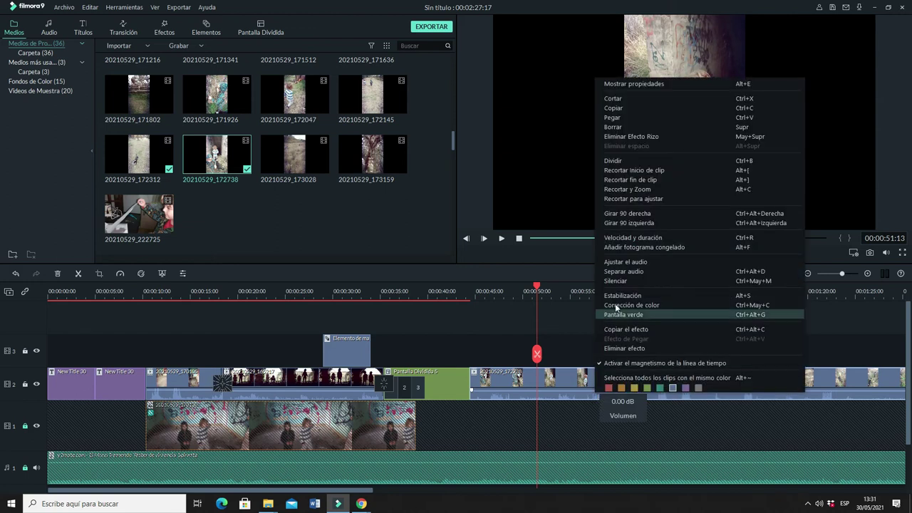
click(648, 260)
drag(33, 125, 34, 120)
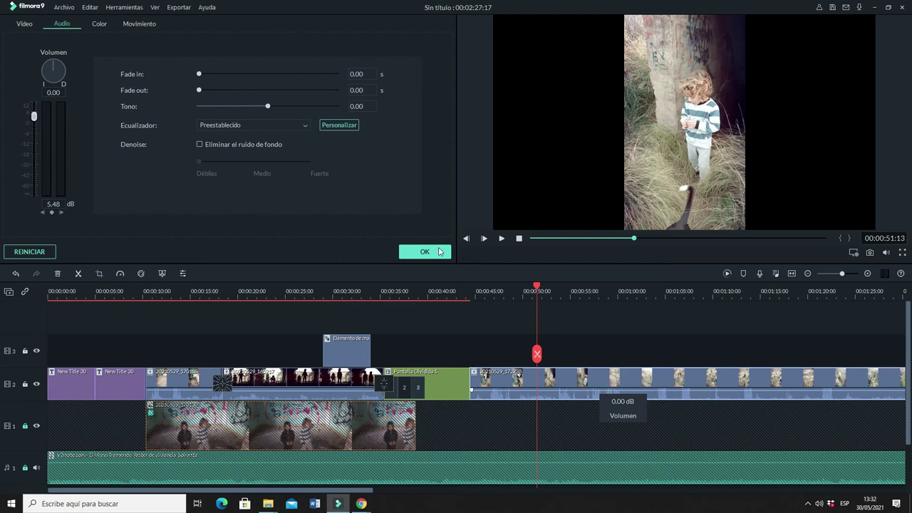
click(439, 252)
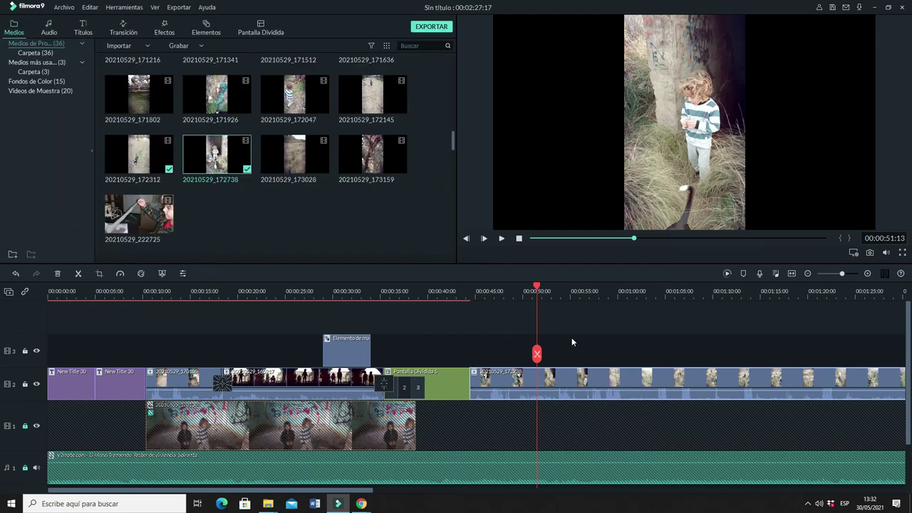
Unlock video track 1 and extend its background image to the end of the new clip on track 2.
click(24, 427)
mouse_move(415, 428)
mouse_down()
mouse_move(906, 428)
mouse_move(836, 430)
mouse_up()
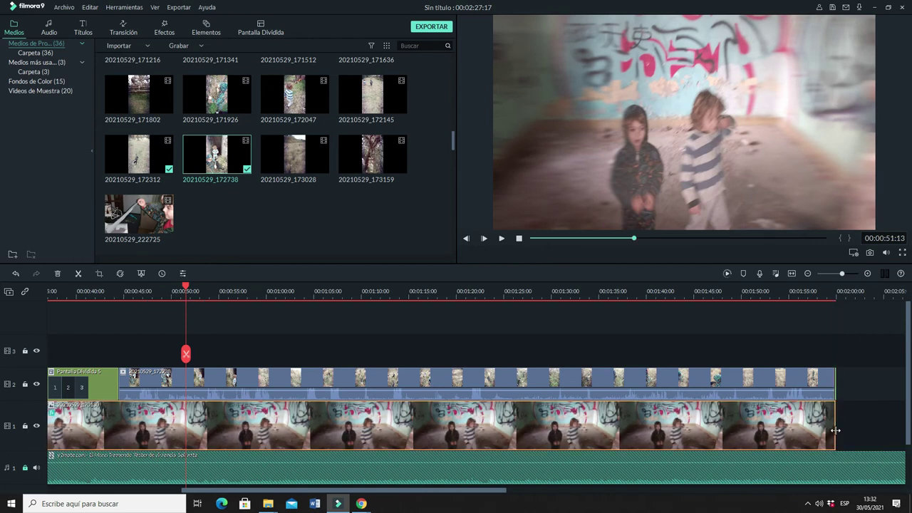
scroll(258, 466, up, 5)
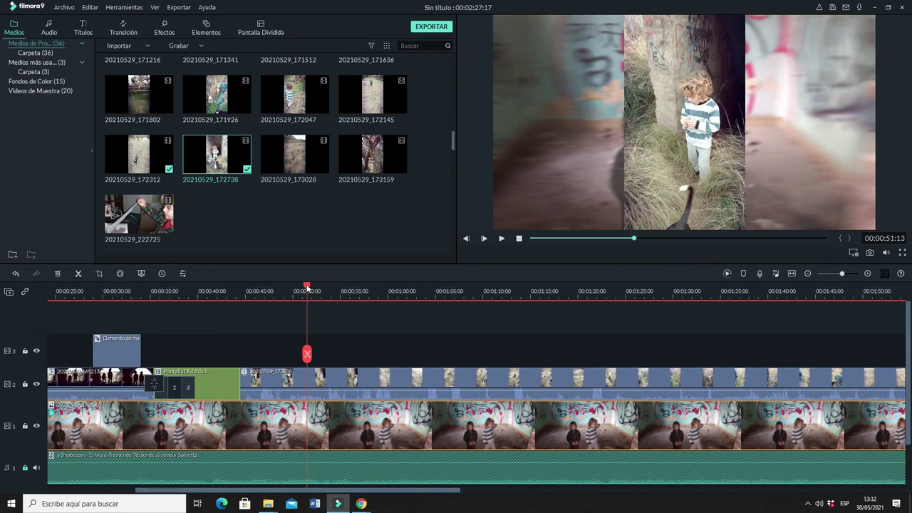
Play the new clip from 00:00:44:08 and scrub on to 00:01:01:21 to look for a cutting point.
drag(308, 289, 416, 303)
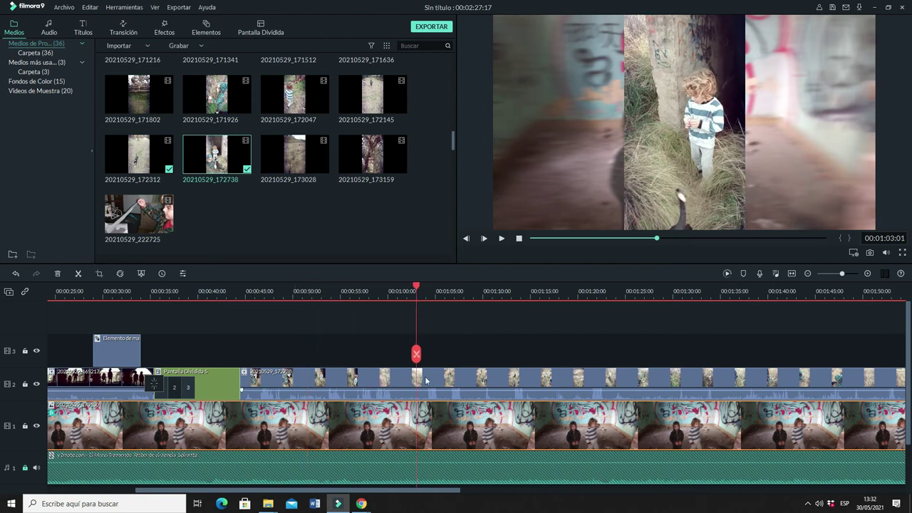
drag(416, 354, 245, 399)
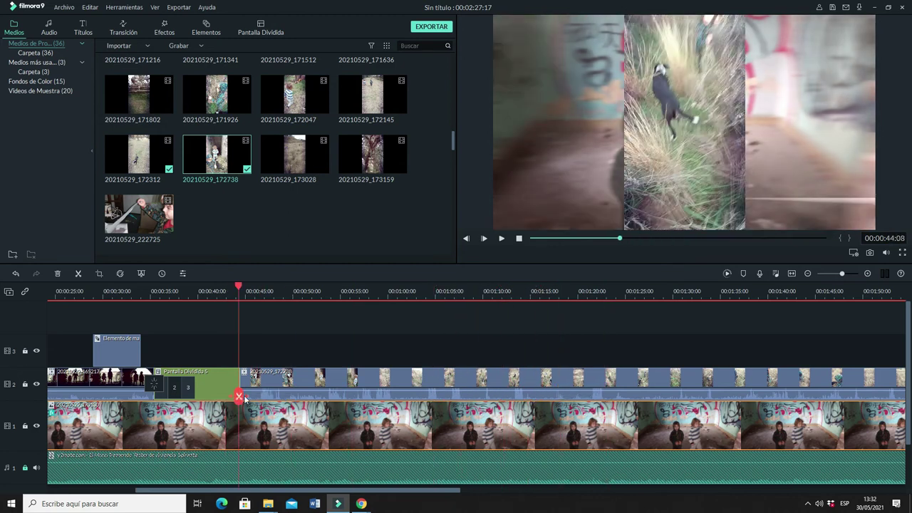
click(502, 238)
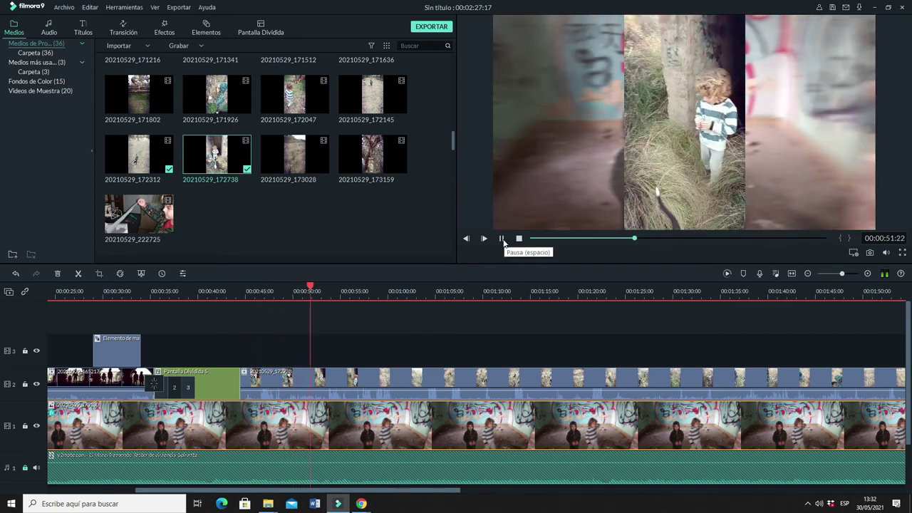
click(502, 238)
click(325, 380)
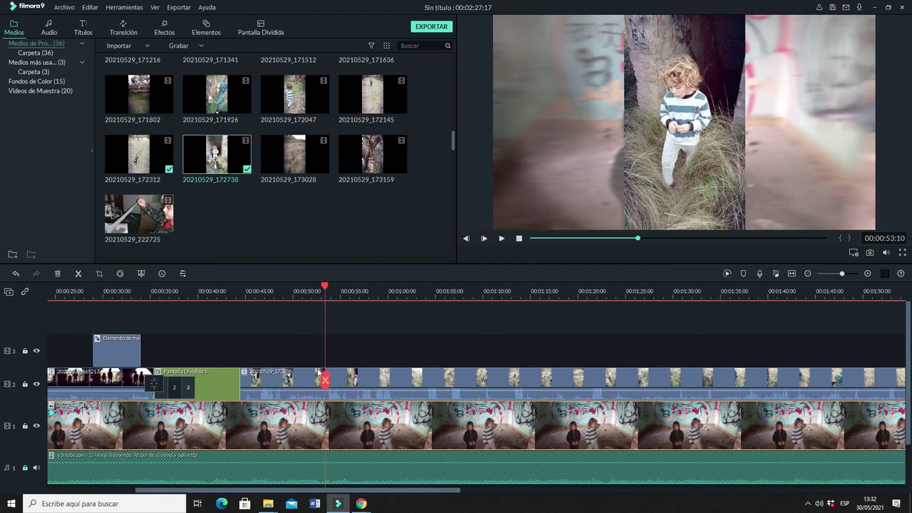
click(391, 302)
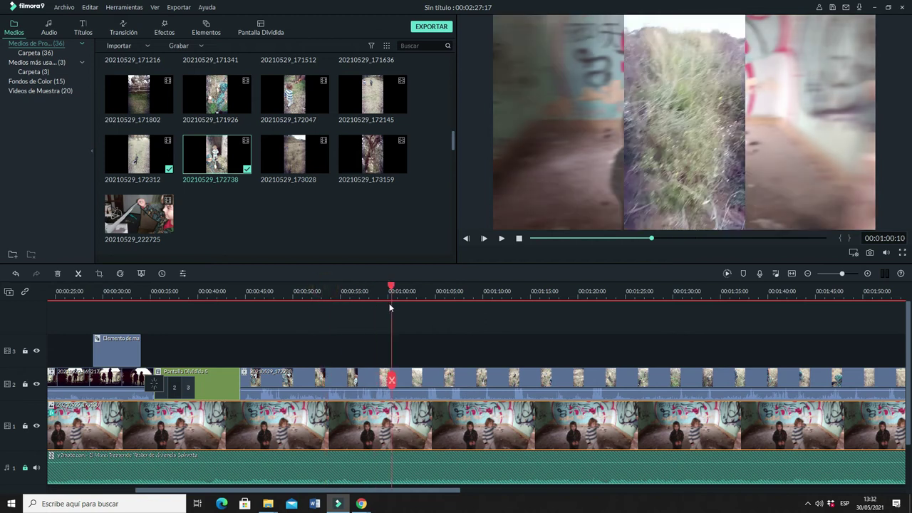
click(404, 306)
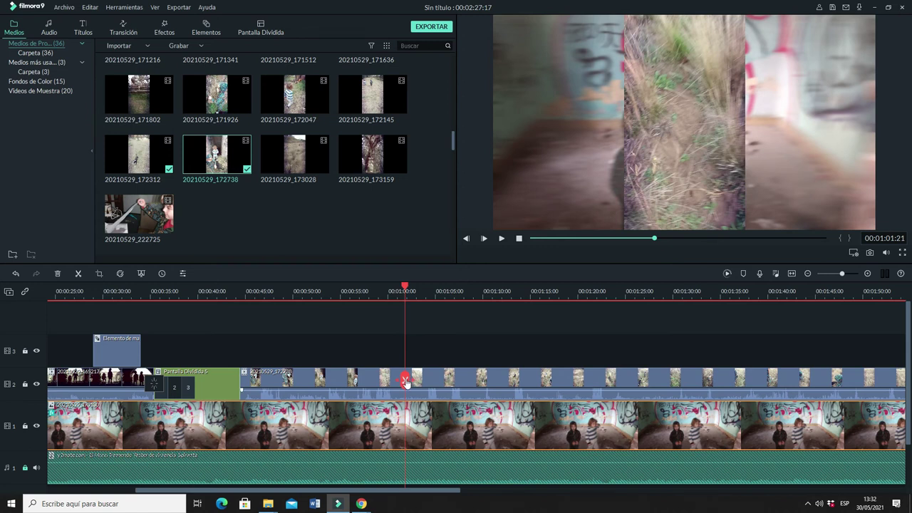
Lock video track 1, split clip 20210529_172738 at 00:01:01:15 and nudge its second part slightly later on track 2.
click(25, 426)
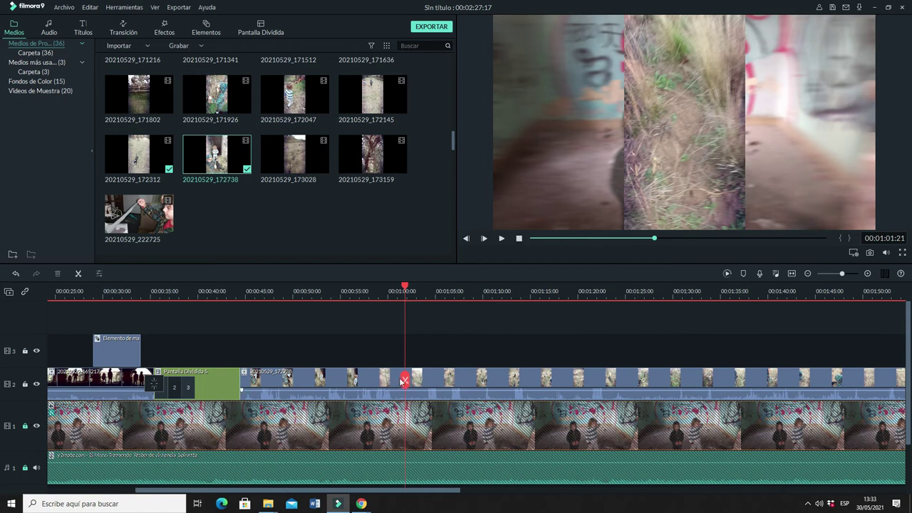
key(Left)
key(Left)
key(Left)
mouse_move(403, 288)
mouse_down()
mouse_move(426, 292)
mouse_move(402, 301)
mouse_up()
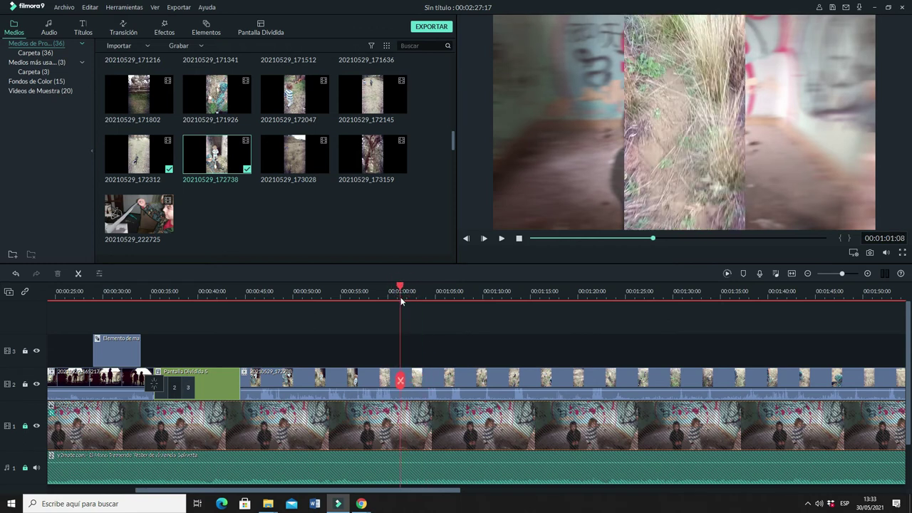
click(402, 382)
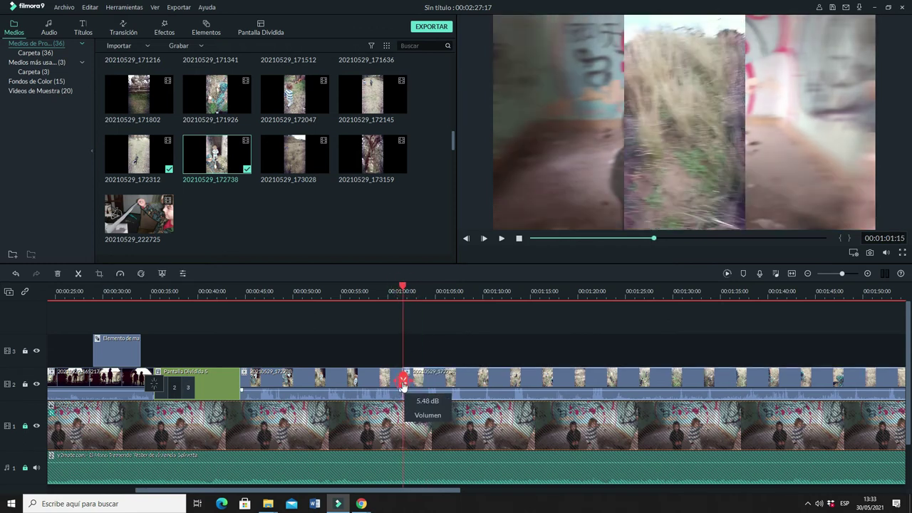
mouse_move(457, 386)
mouse_down()
mouse_move(497, 379)
mouse_move(461, 386)
mouse_up()
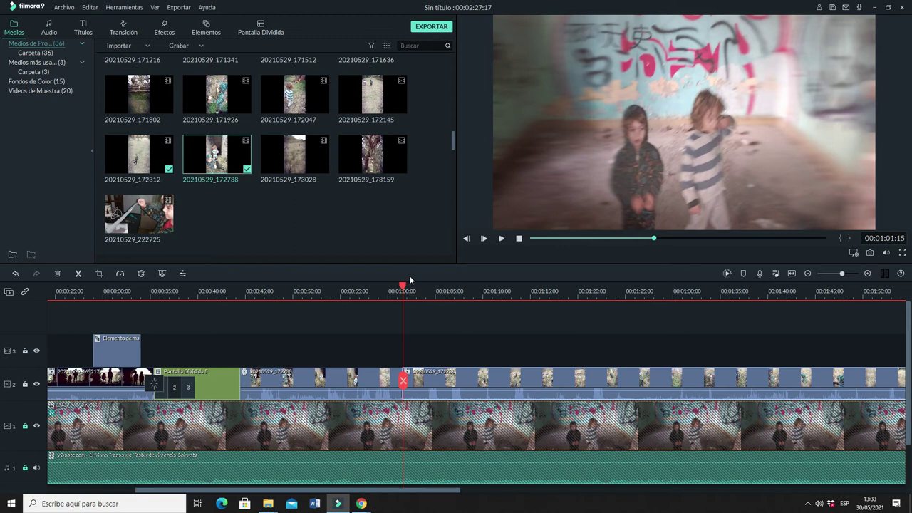
Open Pan y Zoom for the first part of clip 20210529_172738 and select the smaller end frame.
drag(402, 287, 298, 288)
click(332, 377)
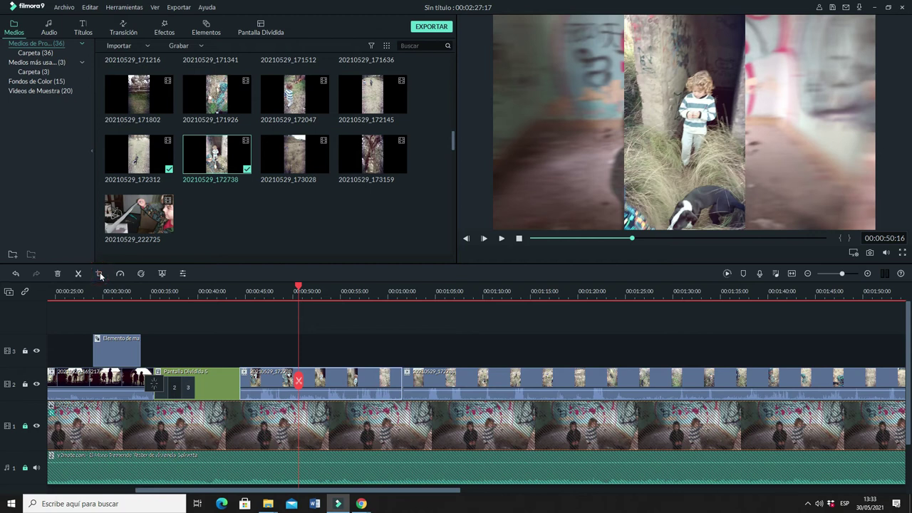
click(99, 273)
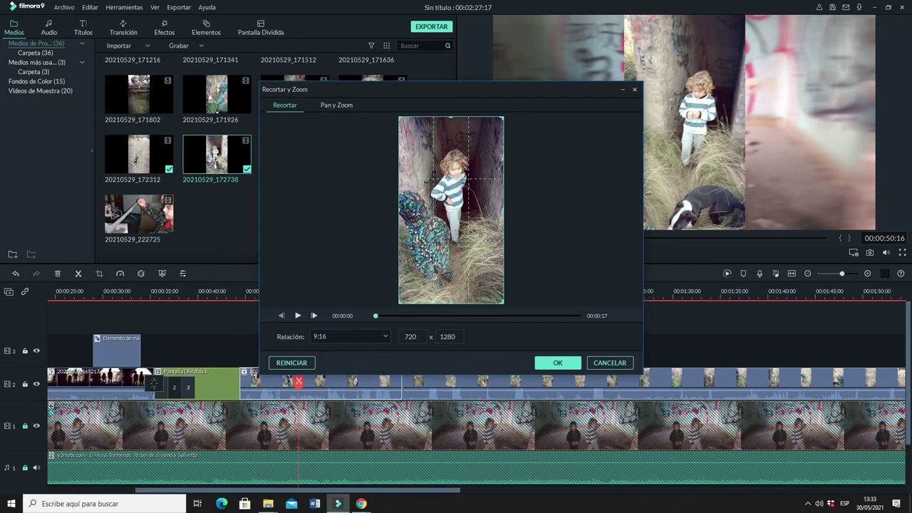
click(336, 105)
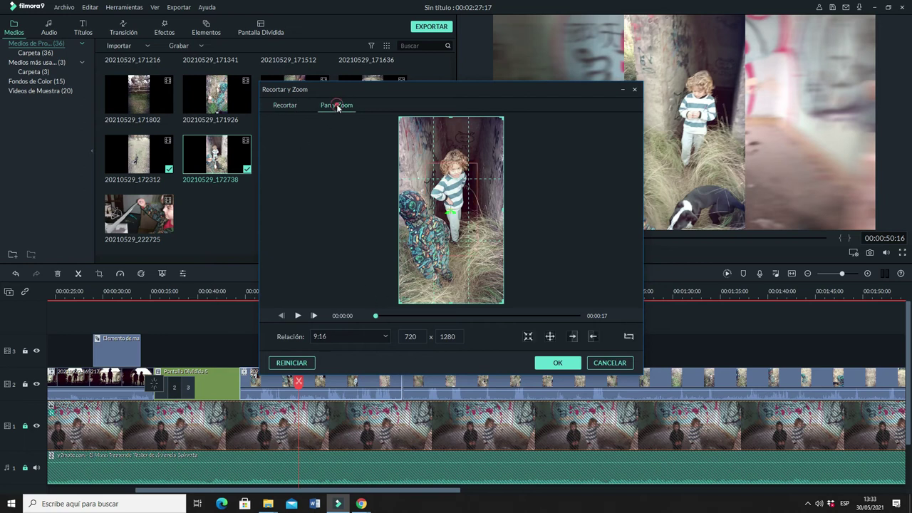
click(451, 212)
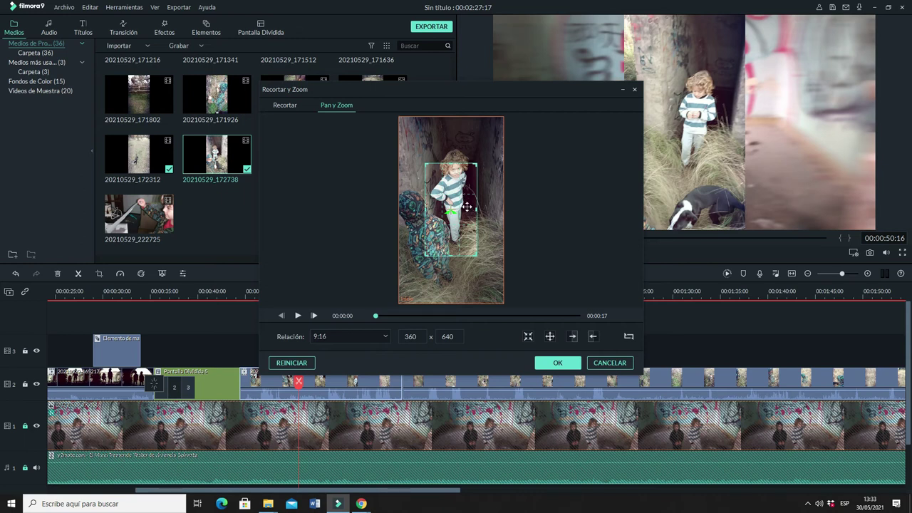
Resize the Pan y Zoom end frame to 531 x 944, move it into the picture's upper-right corner and apply it.
drag(467, 207, 475, 173)
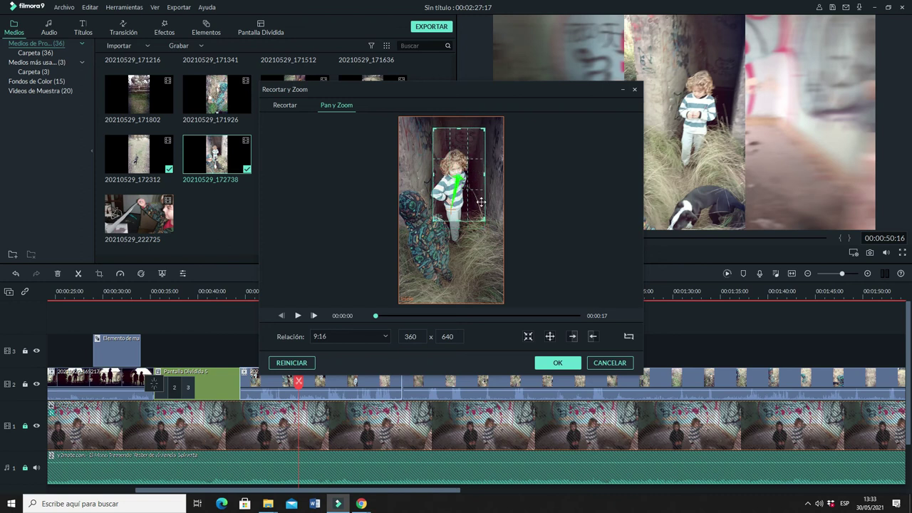
drag(434, 219, 419, 251)
drag(449, 197, 470, 159)
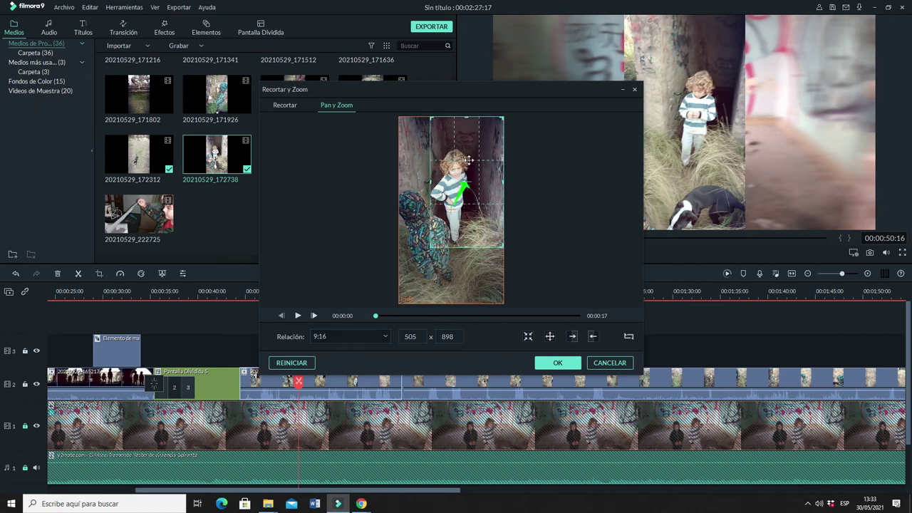
drag(430, 247, 410, 257)
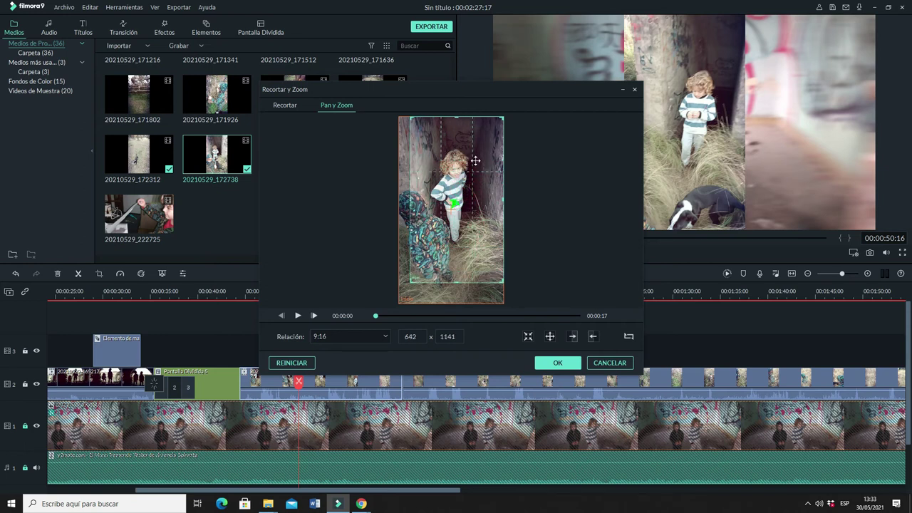
drag(458, 239, 445, 243)
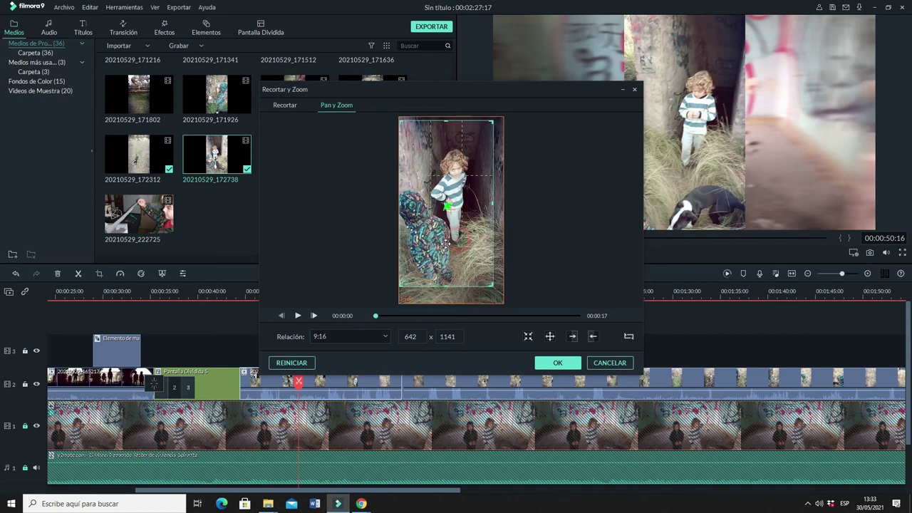
drag(449, 212, 453, 207)
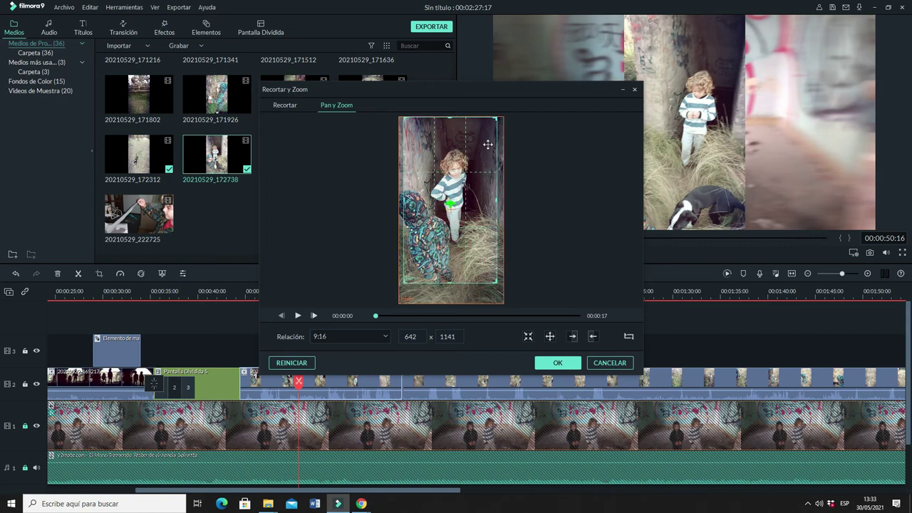
drag(495, 117, 482, 147)
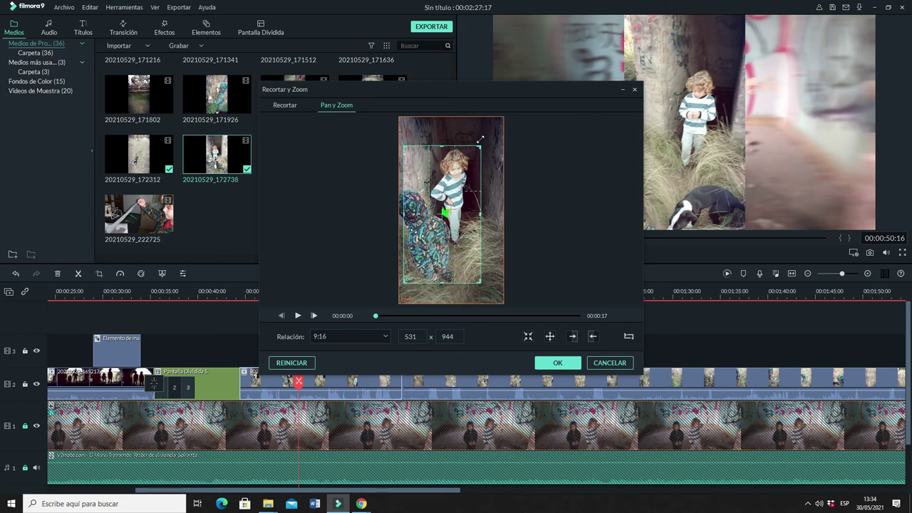
drag(440, 215, 464, 183)
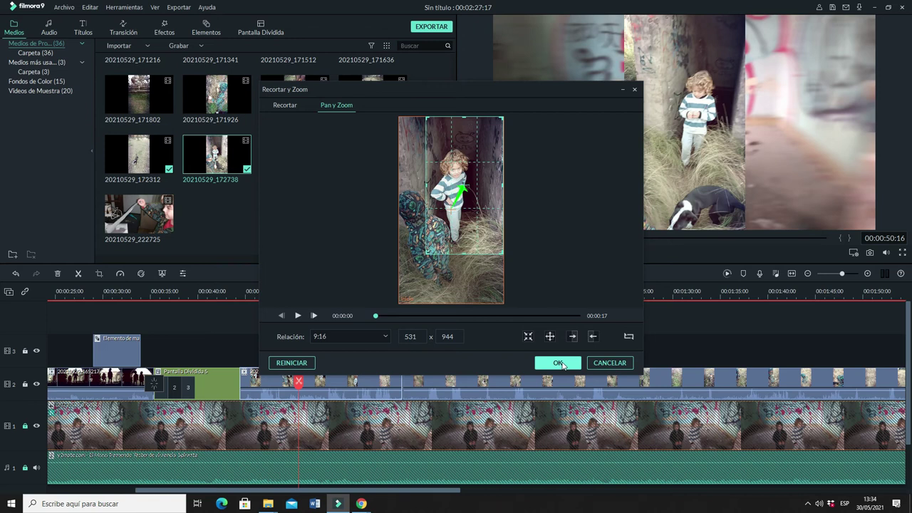
click(559, 363)
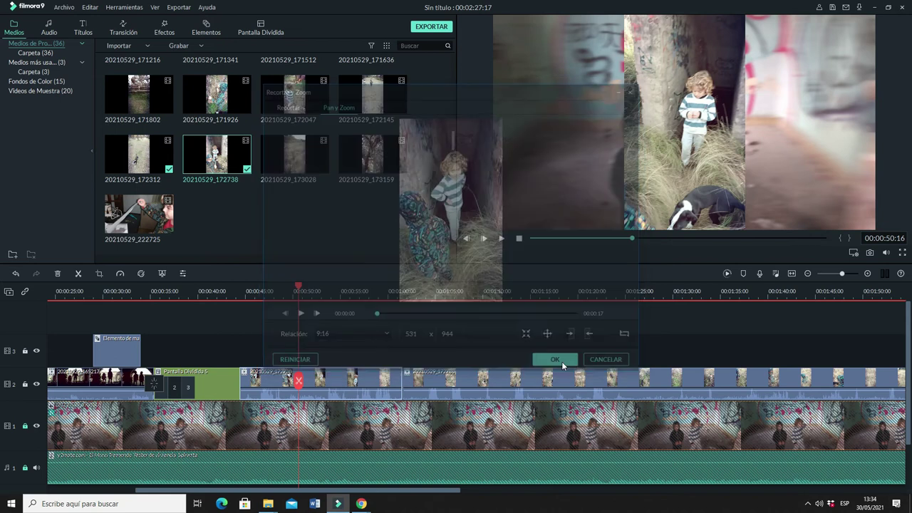
Play the timeline from 00:00:43:20 to check the pan and zoom on the clip's first part.
click(235, 323)
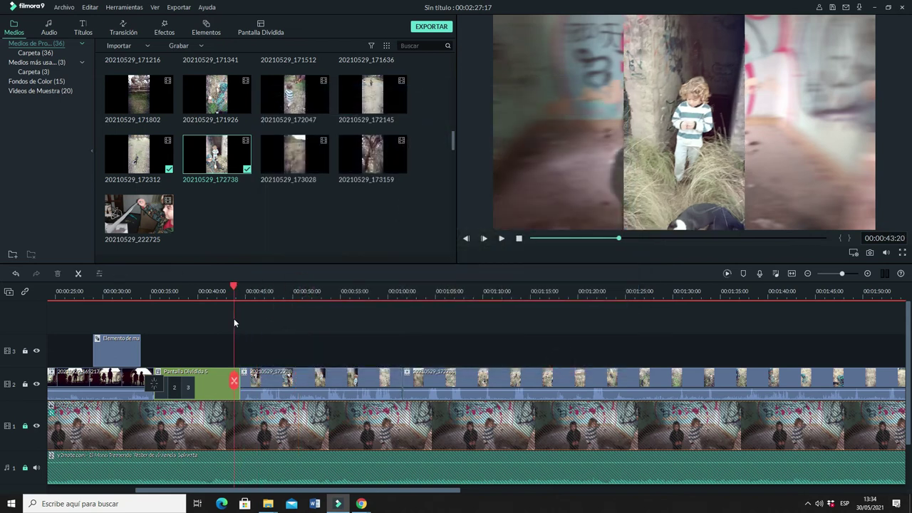
key(space)
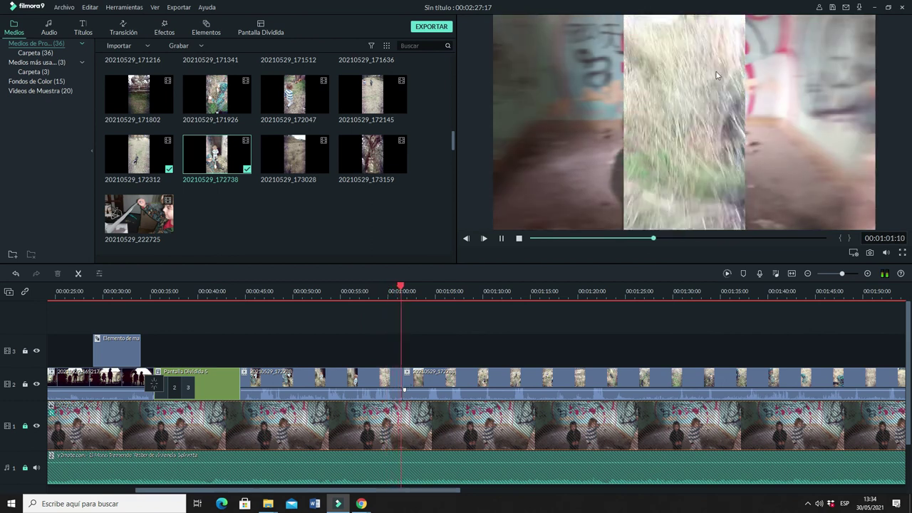
click(502, 239)
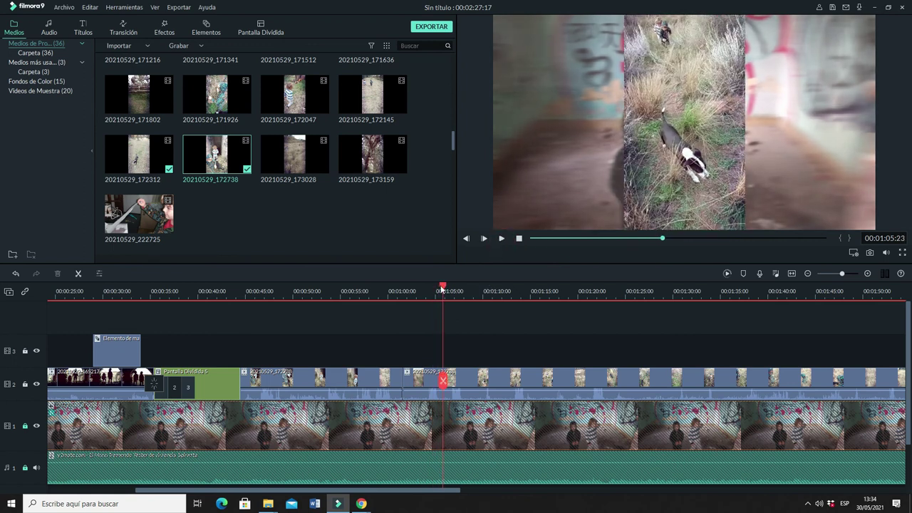
Split the second part of clip 20210529_172738 on track 2 at 00:01:21:22.
mouse_move(441, 287)
mouse_down()
mouse_move(540, 299)
mouse_move(580, 292)
mouse_up()
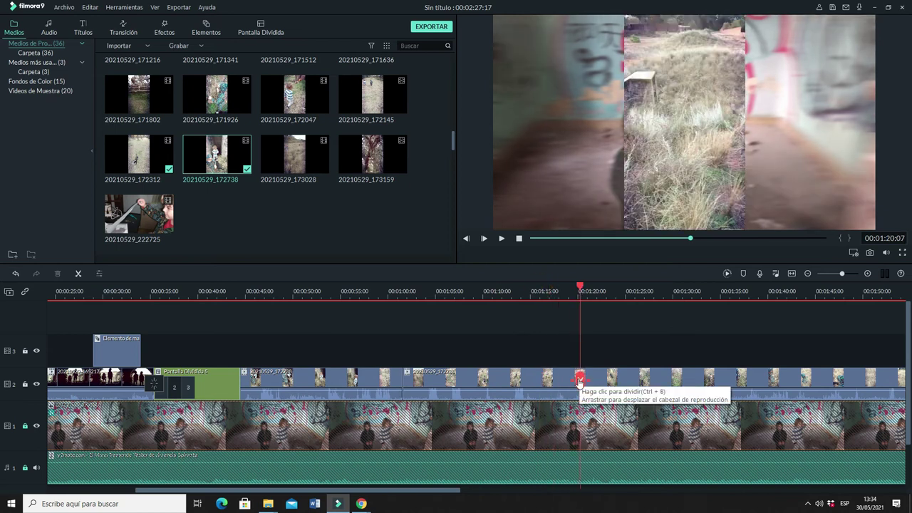
mouse_move(581, 289)
mouse_down()
mouse_move(632, 292)
mouse_move(596, 298)
mouse_up()
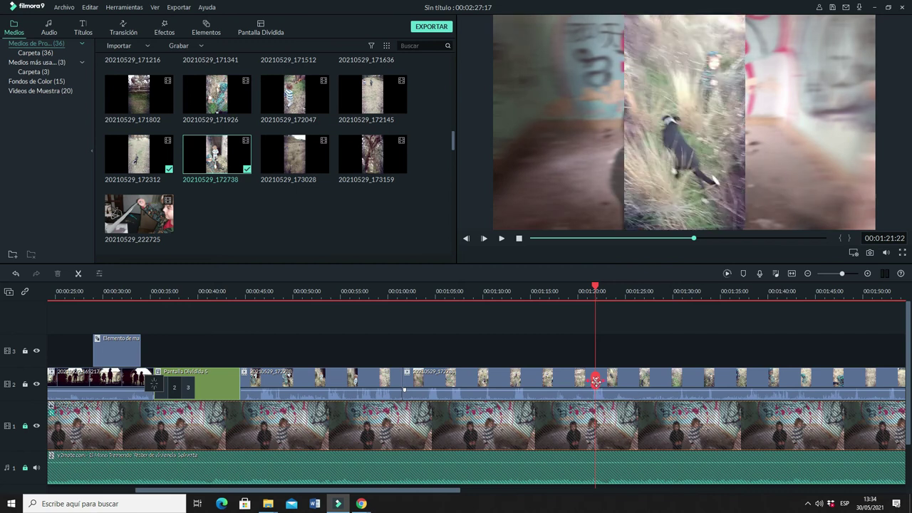
click(596, 379)
Speed up the part of clip 20210529_172738 between the two cuts to 2.73x with a custom speed.
drag(597, 297, 547, 294)
double_click(476, 383)
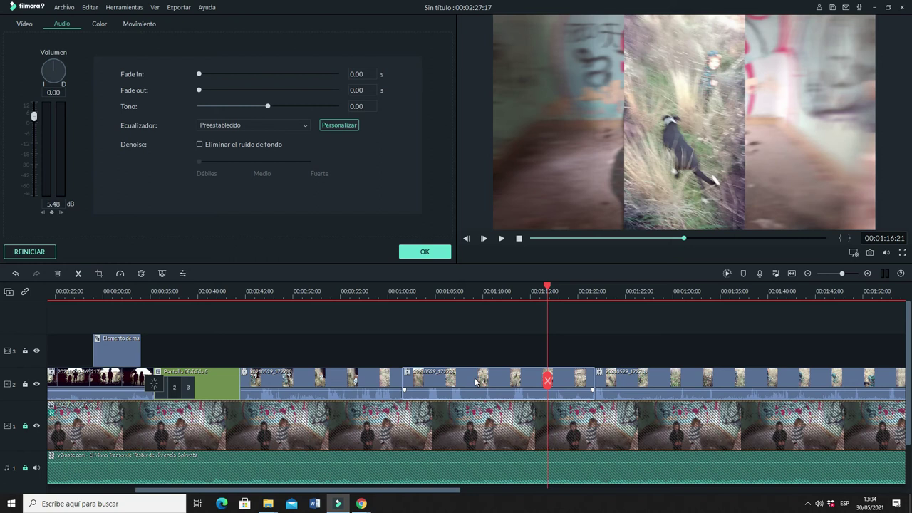
right_click(476, 382)
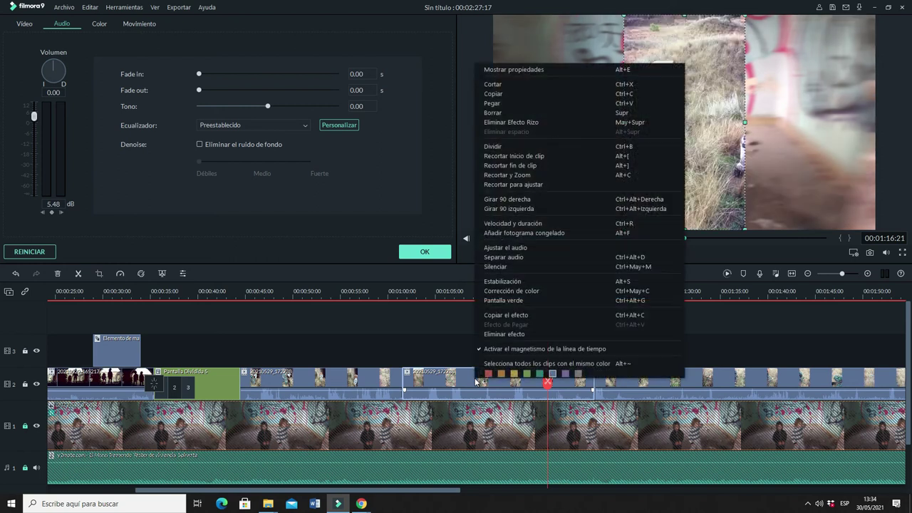
click(520, 225)
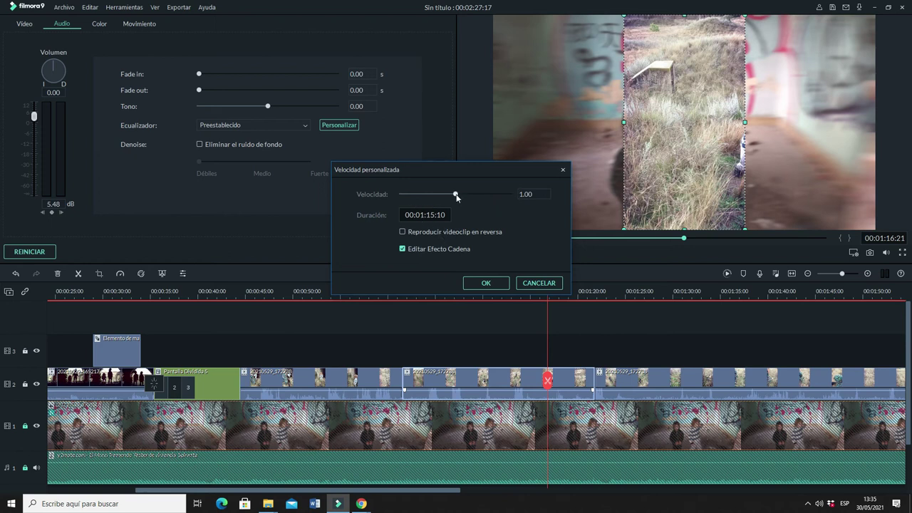
drag(456, 196, 457, 198)
click(457, 195)
drag(457, 197, 458, 197)
click(457, 194)
drag(456, 195, 456, 195)
click(483, 284)
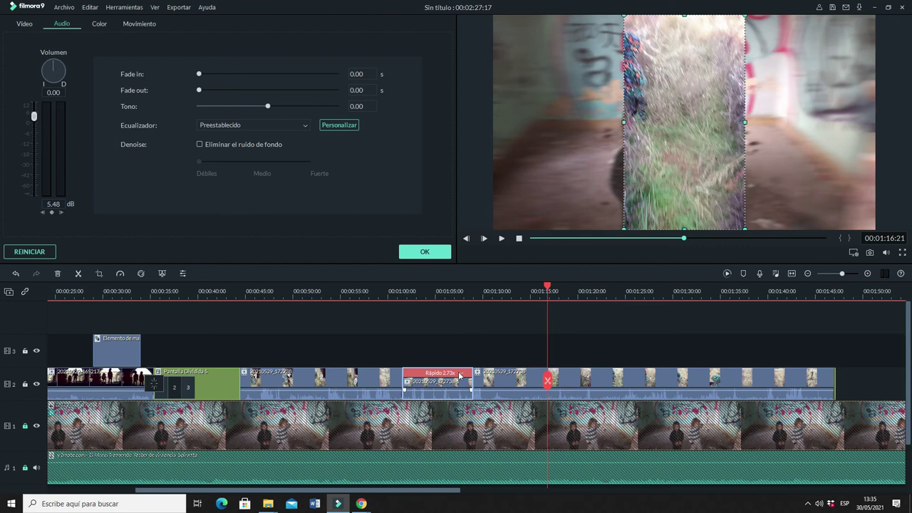
Split the footage after the sped-up part at 00:01:12:20 and slow the resulting short part down to 0.76x.
drag(547, 287, 510, 341)
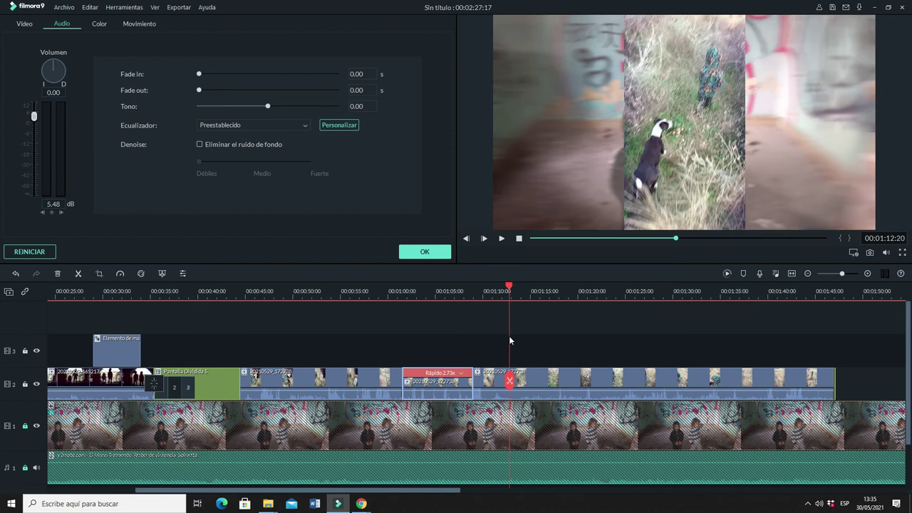
click(511, 382)
click(488, 377)
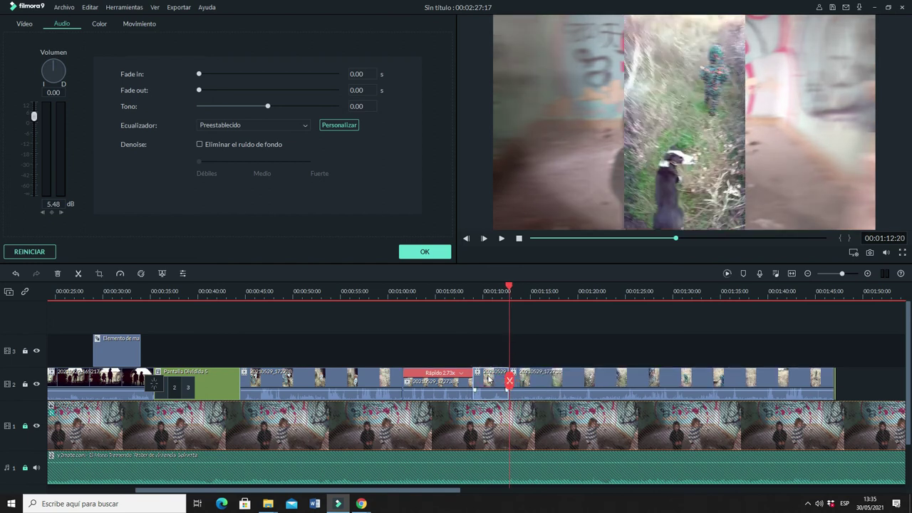
right_click(495, 378)
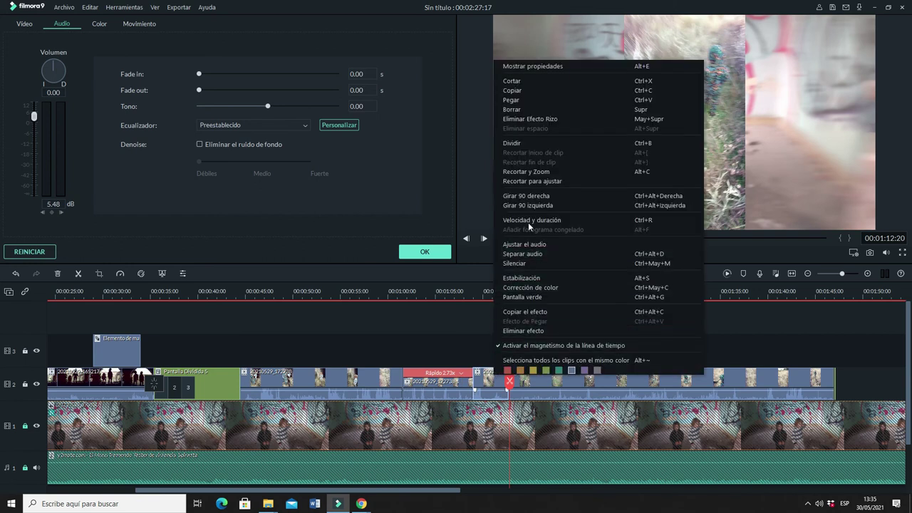
key(Escape)
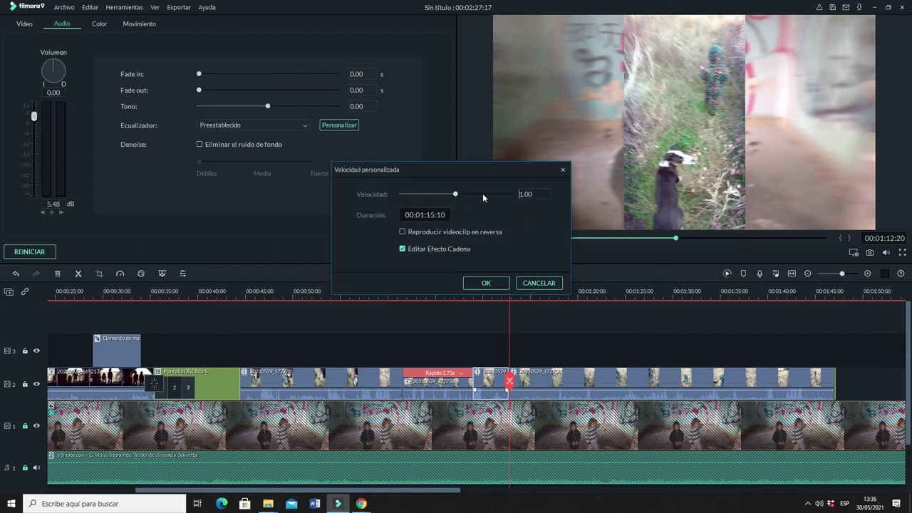
drag(455, 194, 452, 196)
drag(450, 195, 448, 194)
click(485, 285)
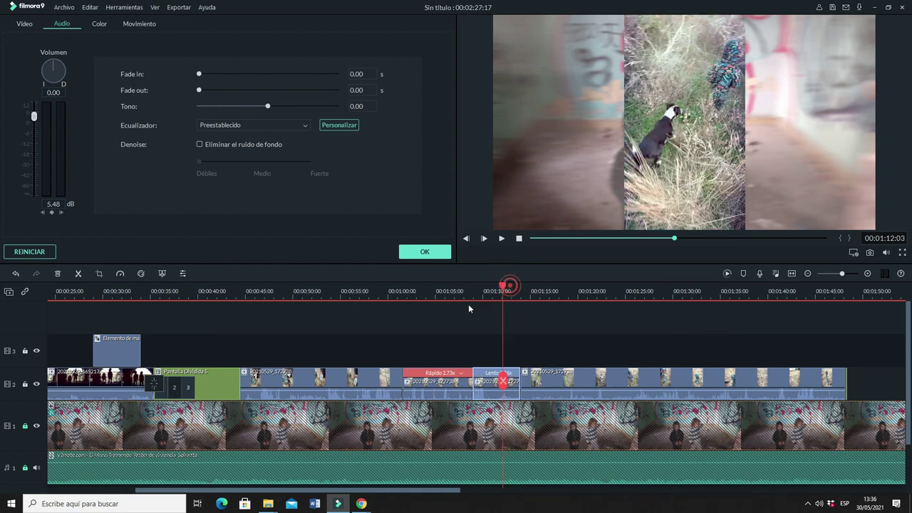
Play the timeline from 00:00:59:17 to check the fast and slow parts, and return to 00:01:06:03.
click(384, 315)
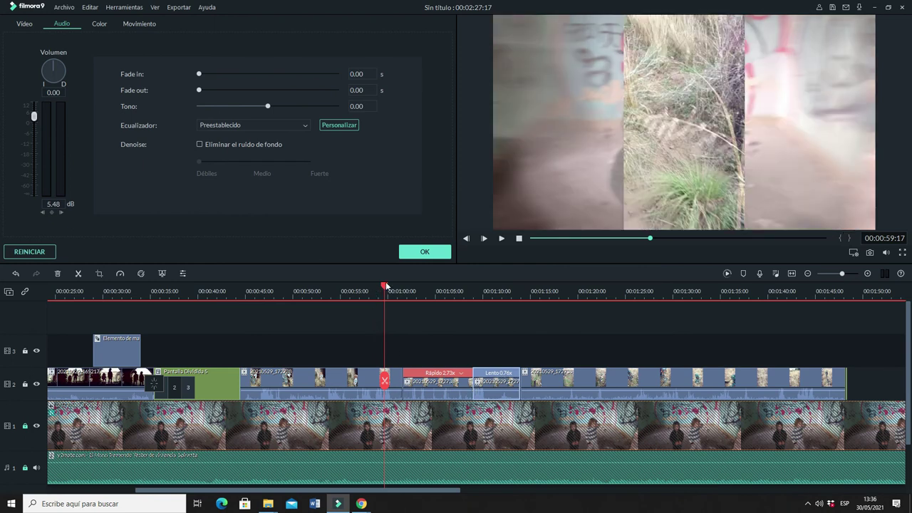
click(501, 238)
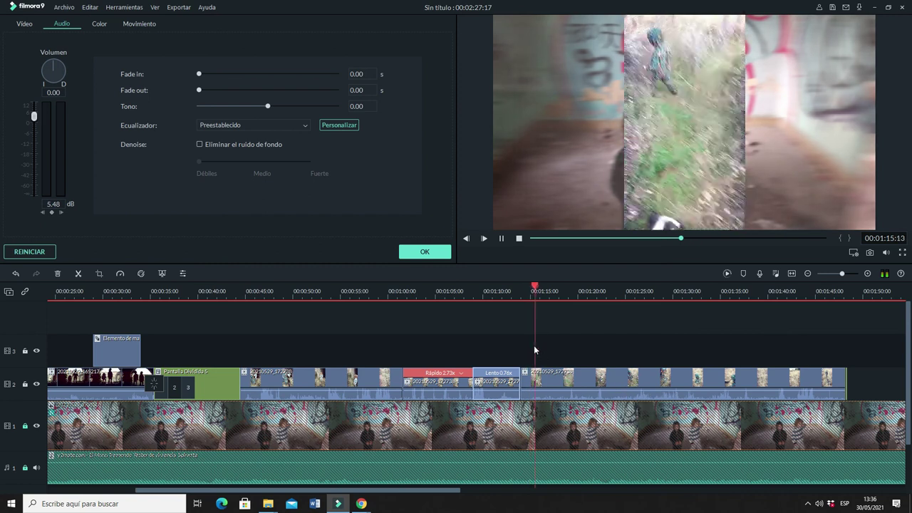
click(502, 239)
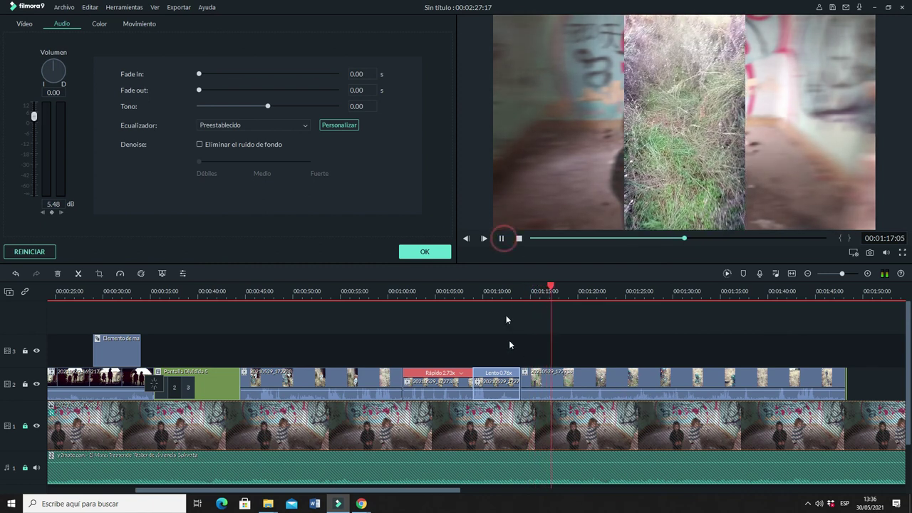
drag(551, 290, 447, 319)
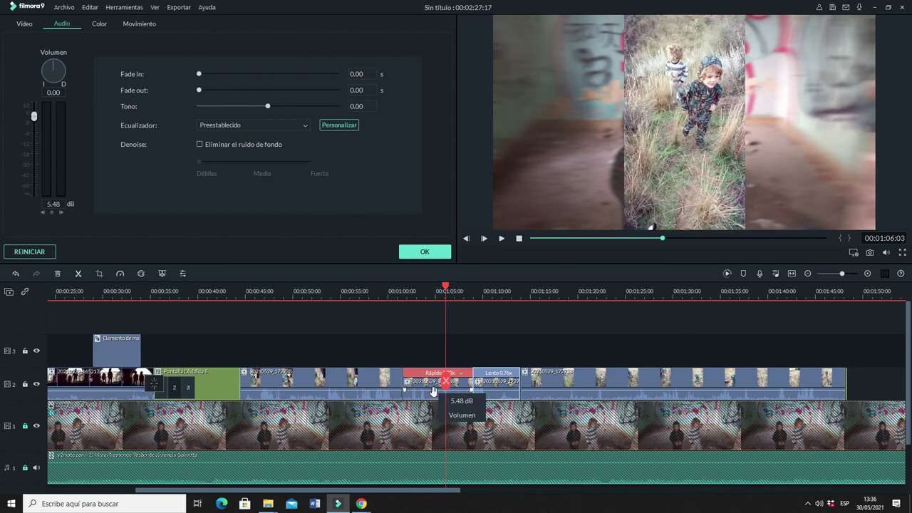
Lower the volume of the 2.73x part on track 2 to -32.80 dB.
drag(433, 389, 431, 396)
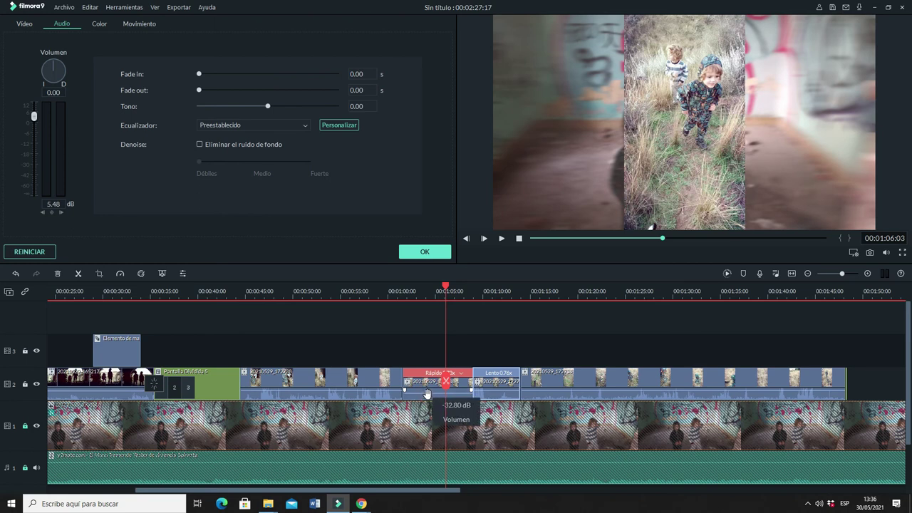
right_click(429, 393)
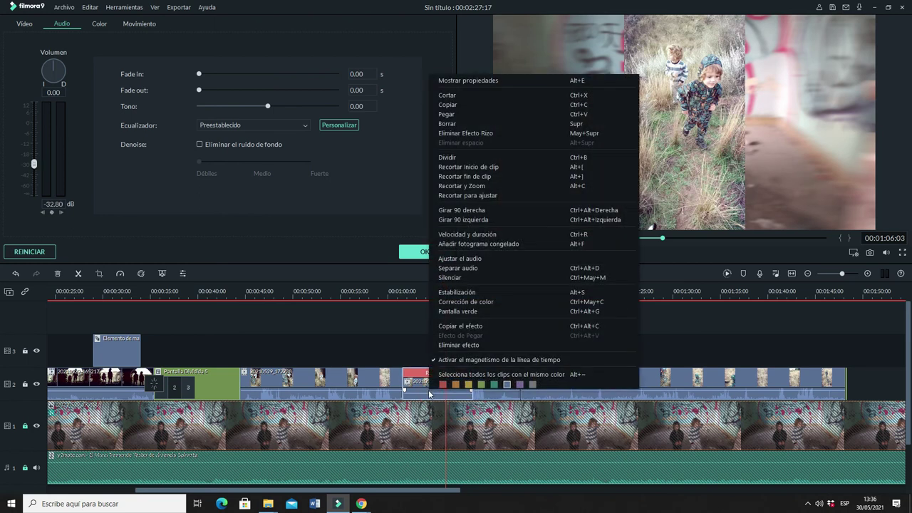
click(417, 376)
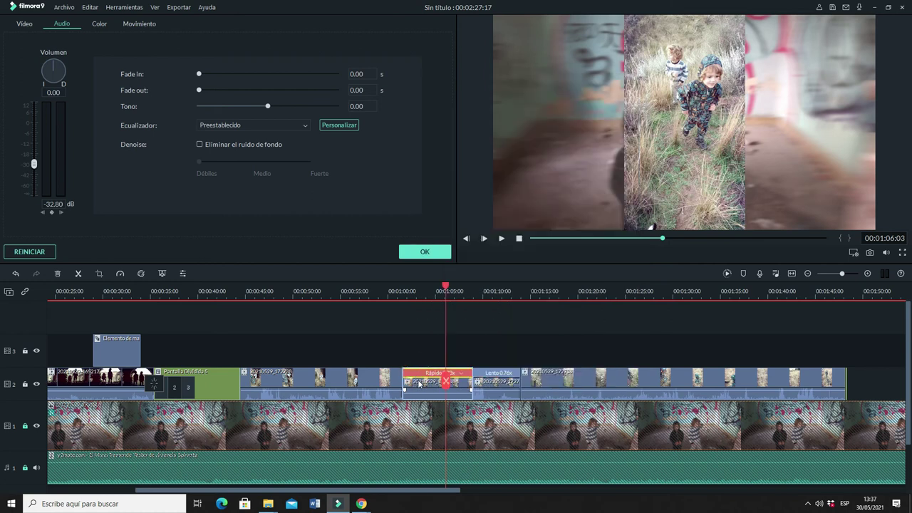
Separate the audio from the 2.73x part and remove the detached audio from audio track 2.
right_click(419, 383)
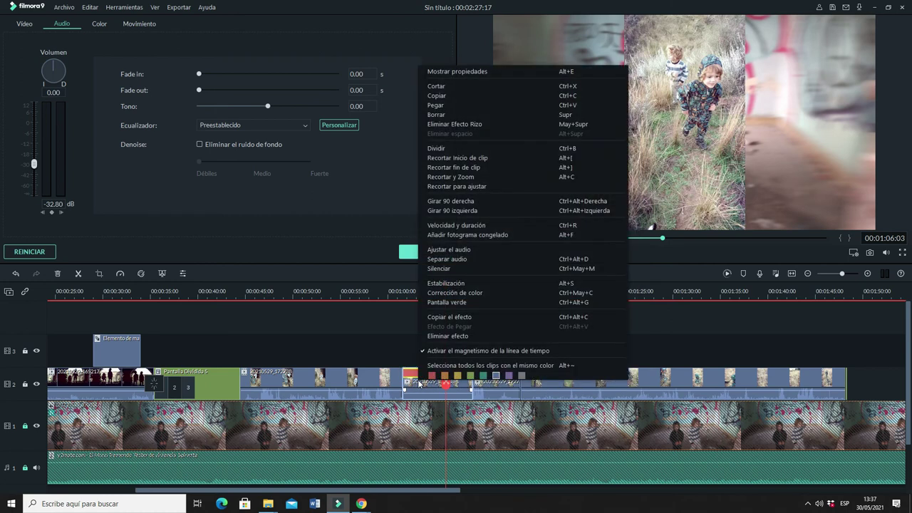
click(451, 260)
scroll(427, 370, down, 2)
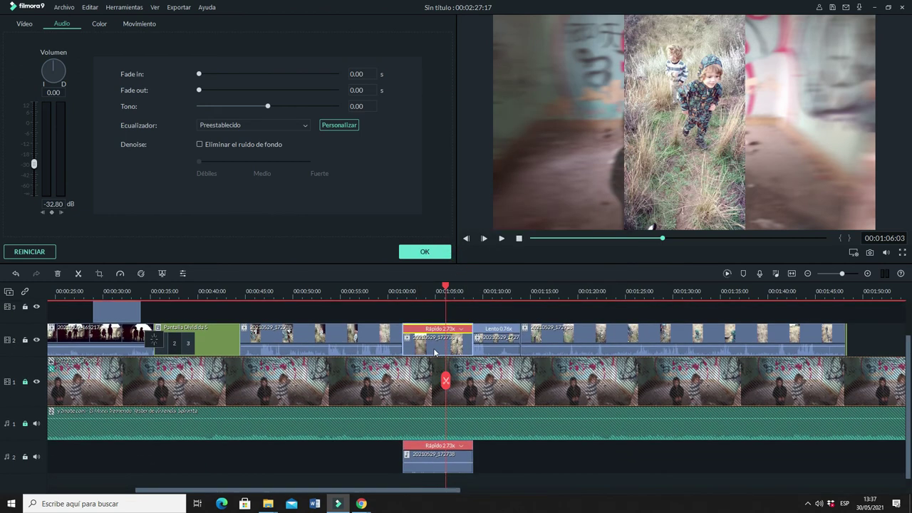
click(432, 446)
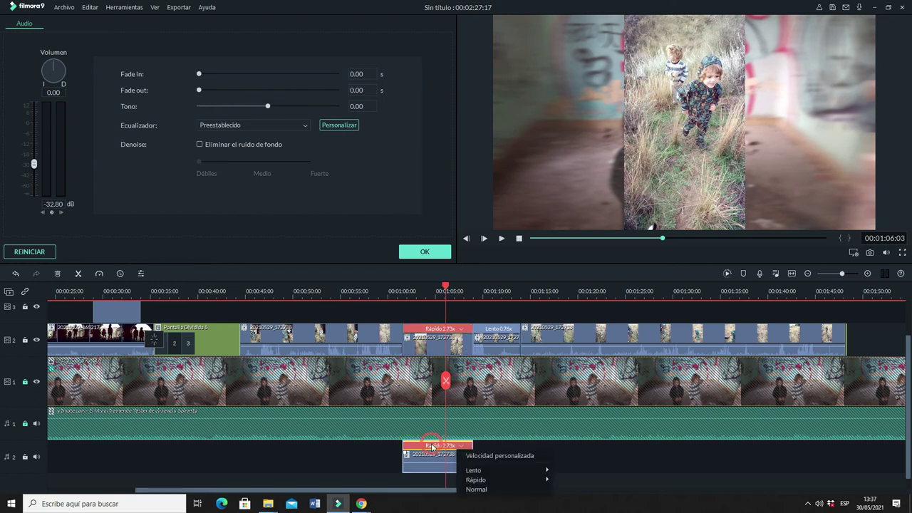
key(ctrl+z)
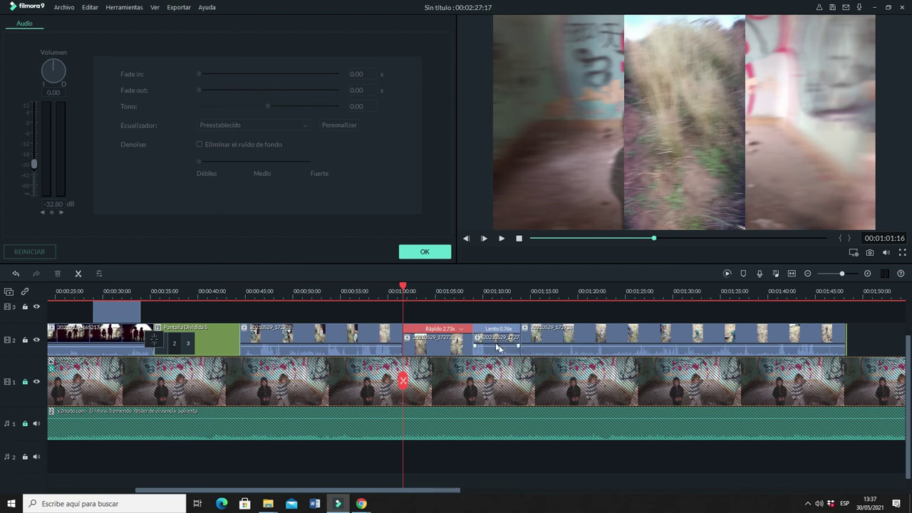
Lower the volume of the 0.76x slow part to -∞ dB and mute it.
mouse_move(498, 345)
drag(498, 346, 498, 361)
right_click(495, 349)
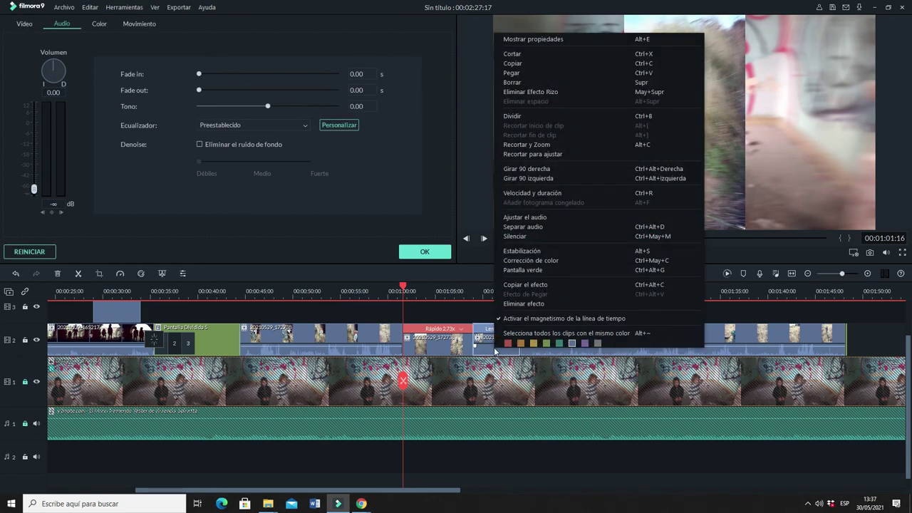
click(510, 238)
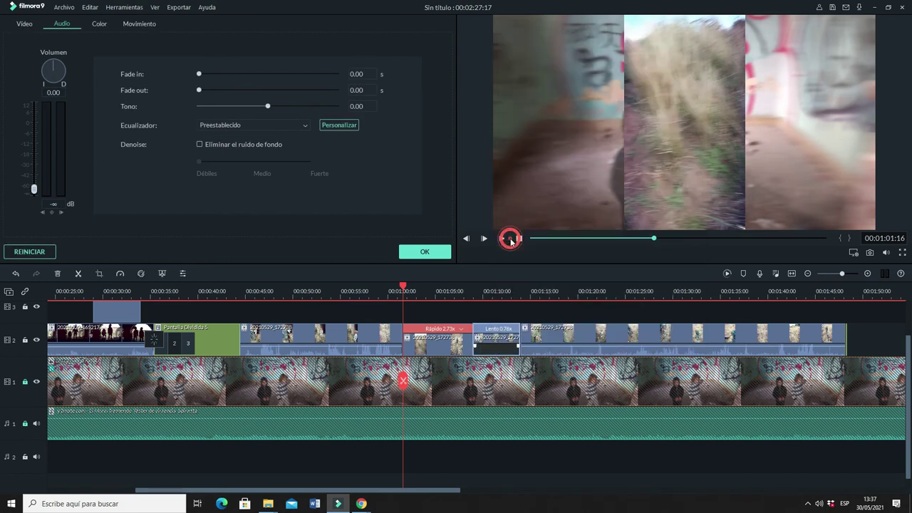
Change the muted slow part's custom speed to 0.46x.
right_click(498, 330)
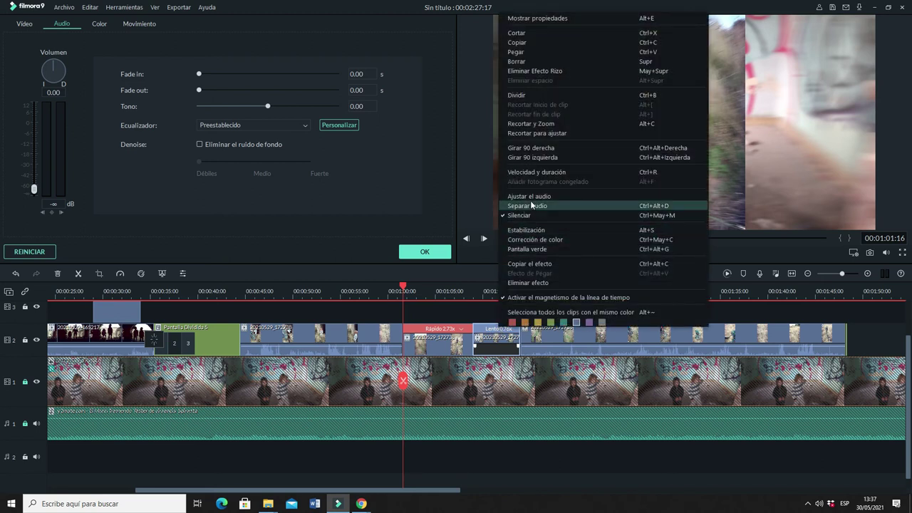
click(536, 174)
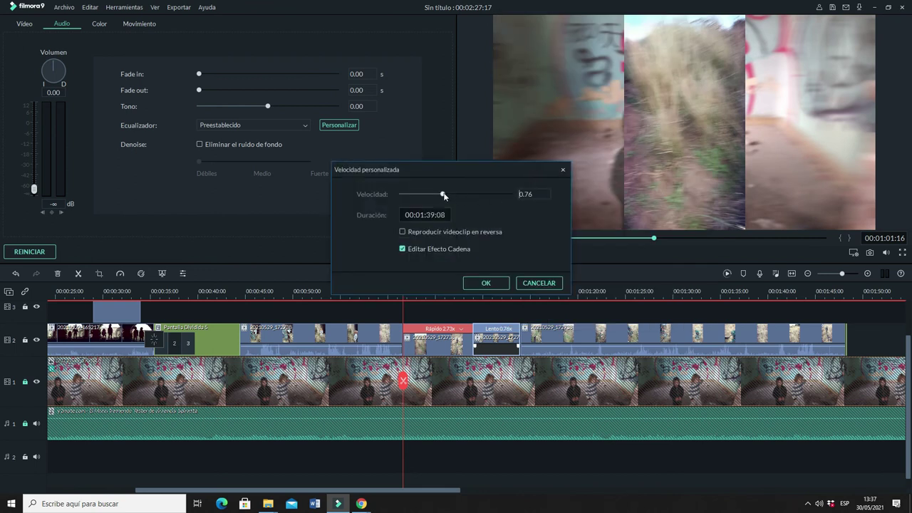
drag(443, 195, 425, 200)
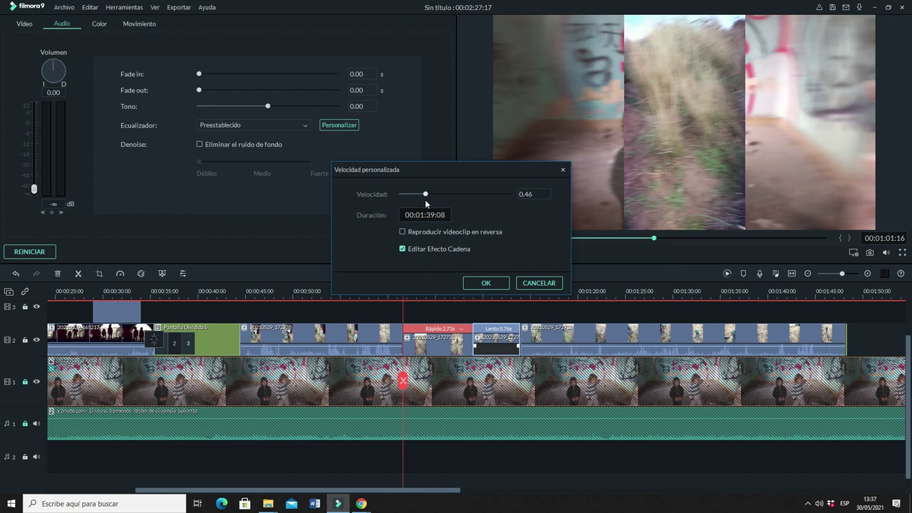
click(485, 283)
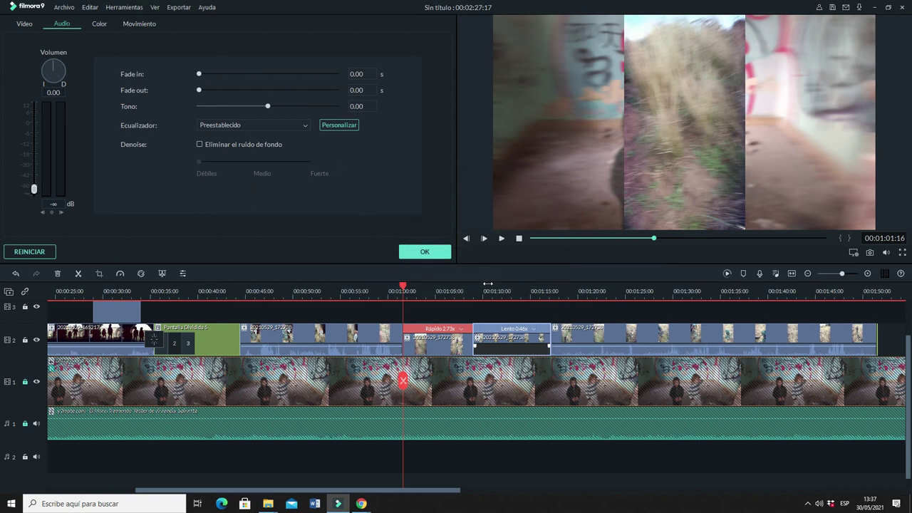
Play the timeline from 00:01:01:16 and replay it from 00:01:07:03 to check the silenced fast and slow parts.
click(501, 238)
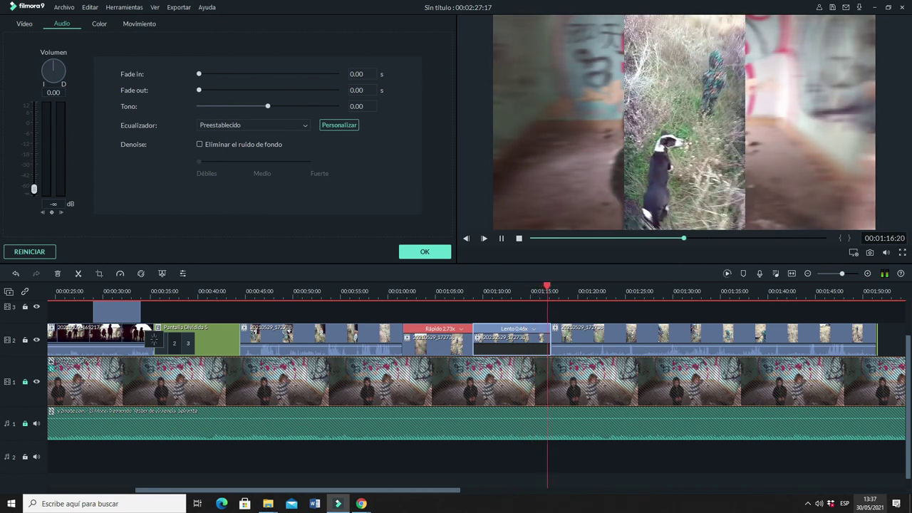
click(501, 237)
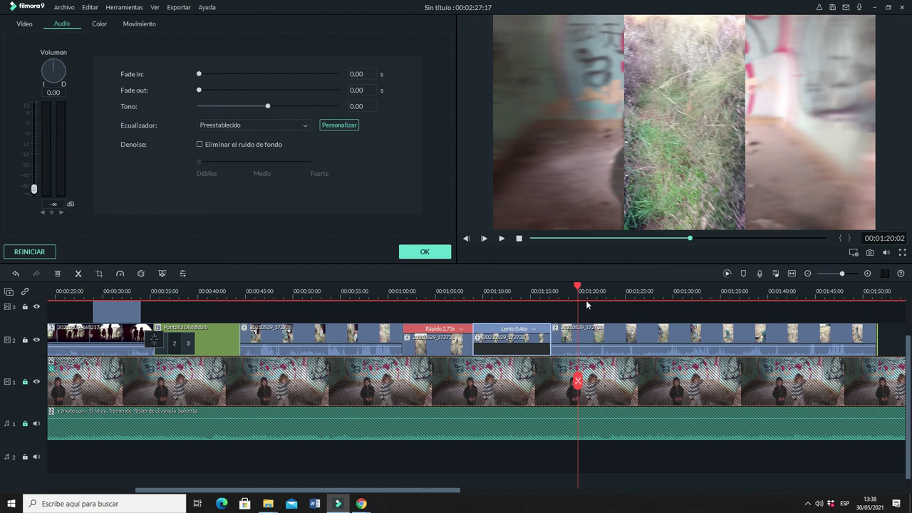
drag(578, 290, 402, 335)
drag(464, 339, 456, 341)
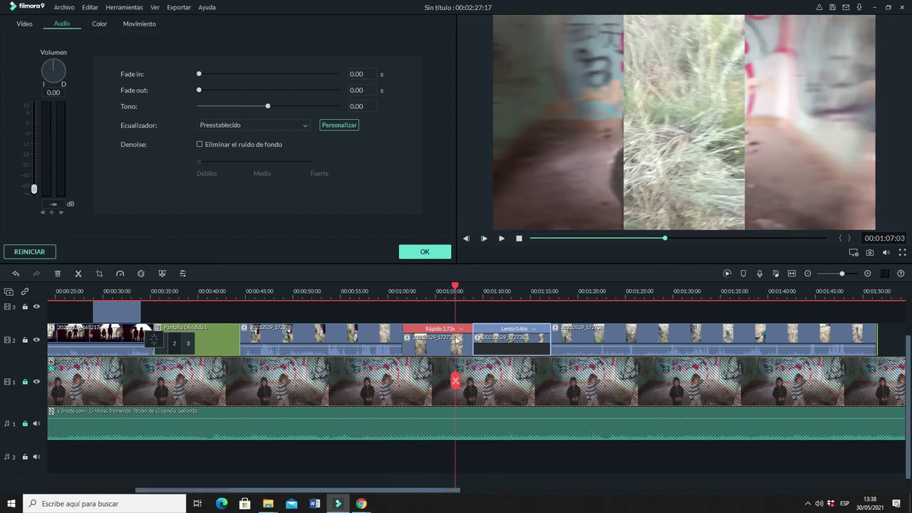
click(502, 239)
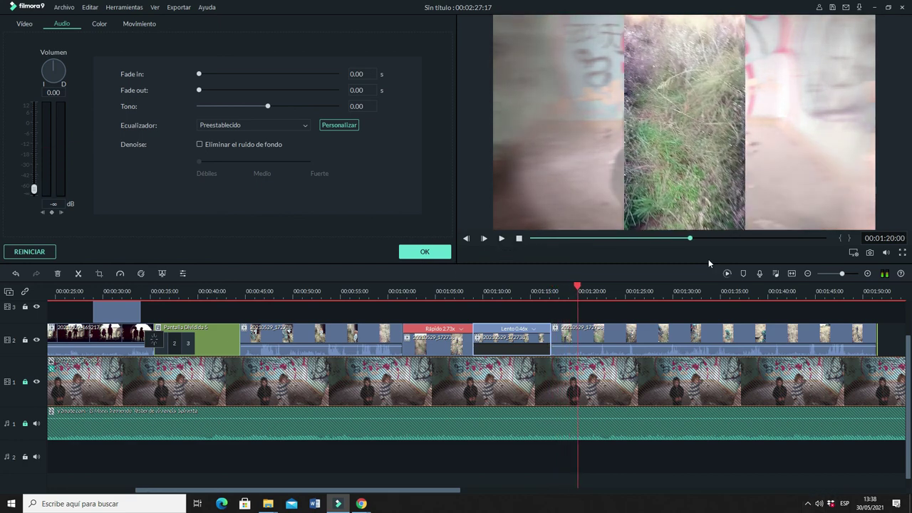
Close the clip's audio properties and play the normal-speed footage after the slow part up to 00:01:33:01.
click(425, 252)
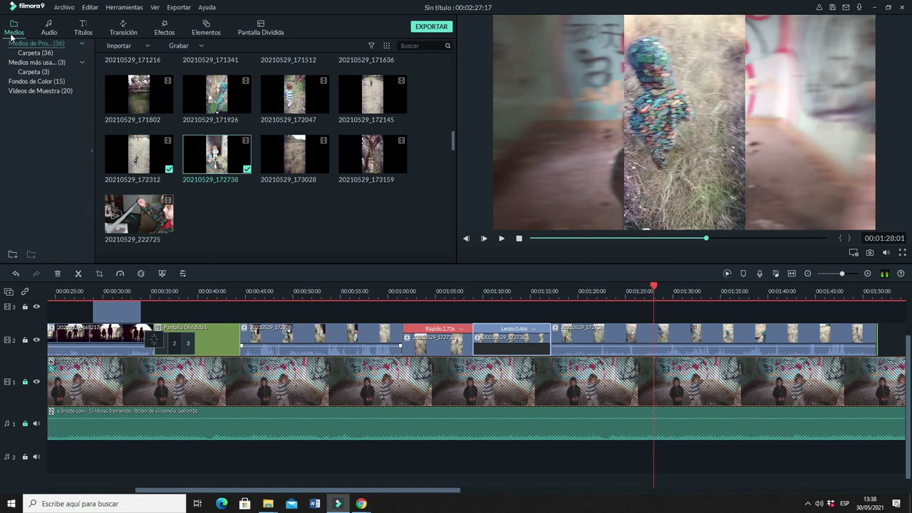
click(500, 239)
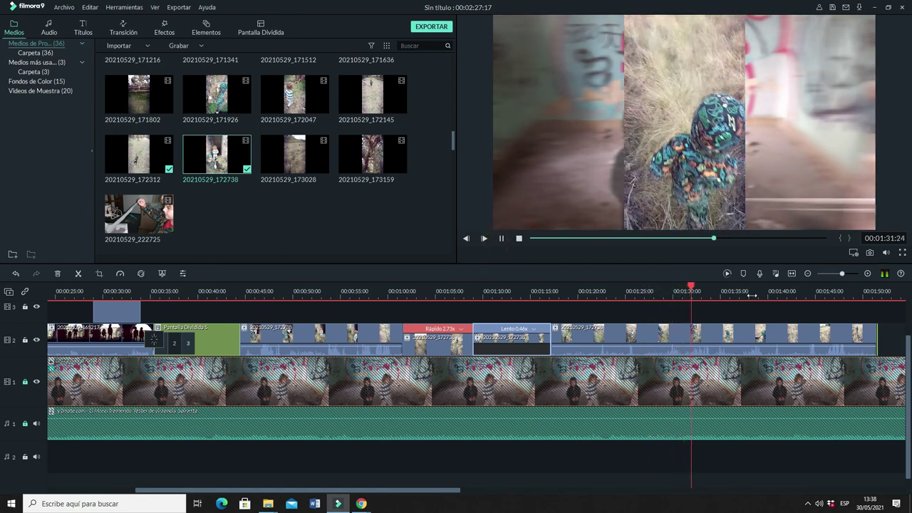
click(499, 239)
key(space)
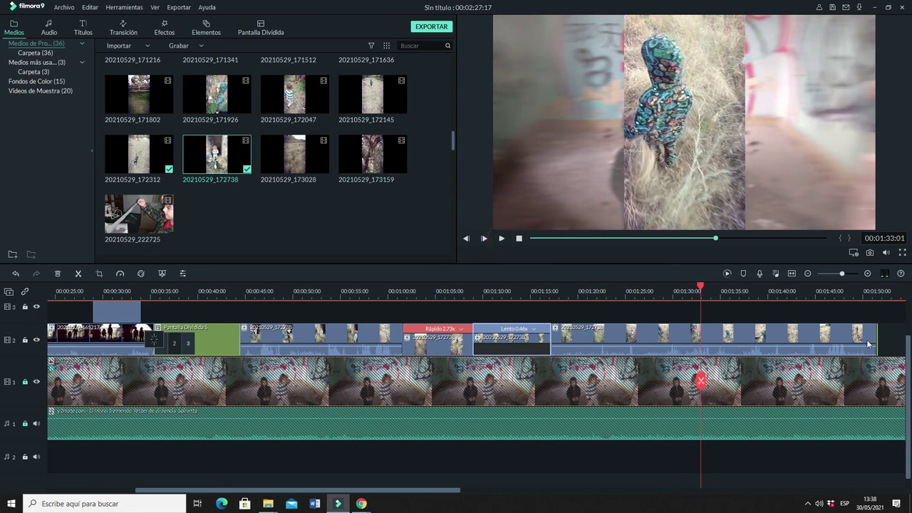
Browse the included audio library and the options for importing music files or a media folder into Mi Música.
drag(909, 351, 909, 358)
click(59, 36)
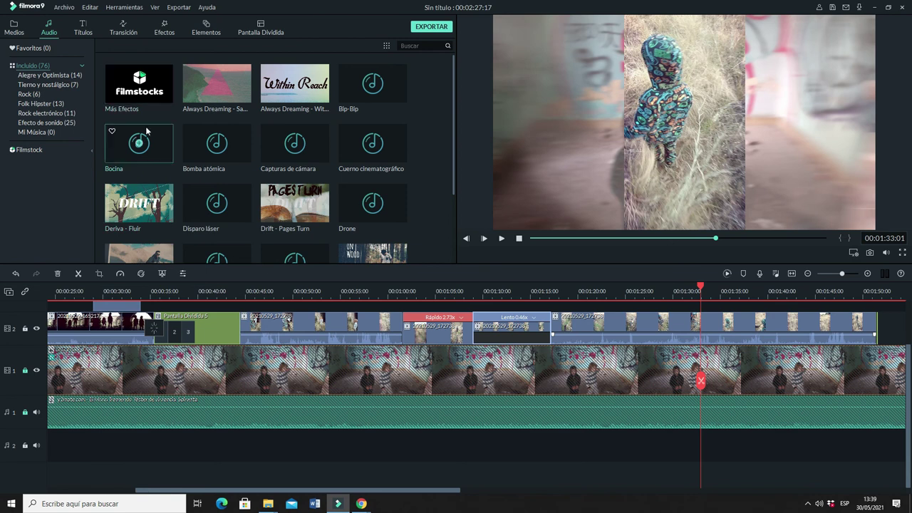
drag(453, 65, 451, 255)
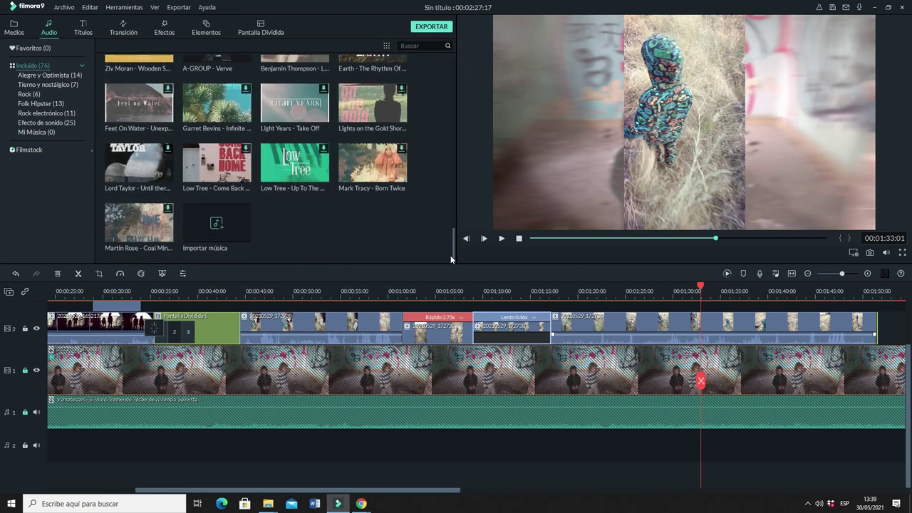
click(218, 225)
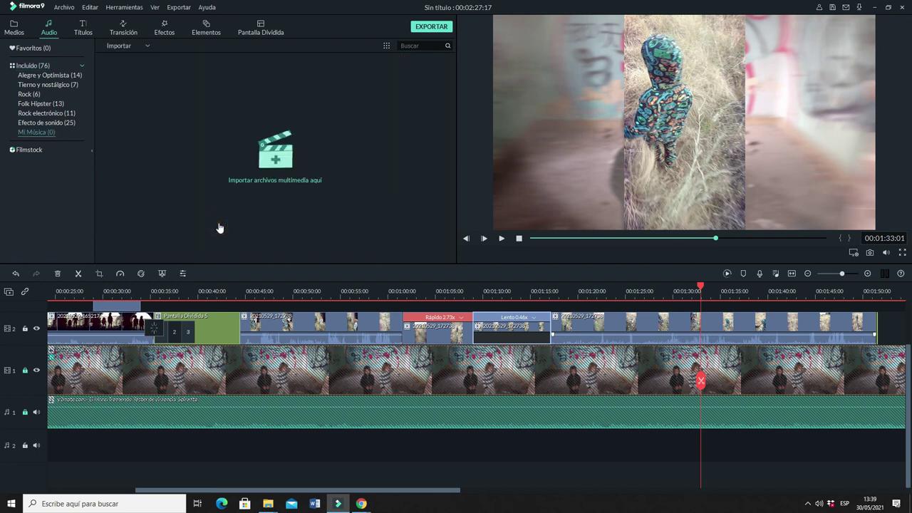
click(146, 45)
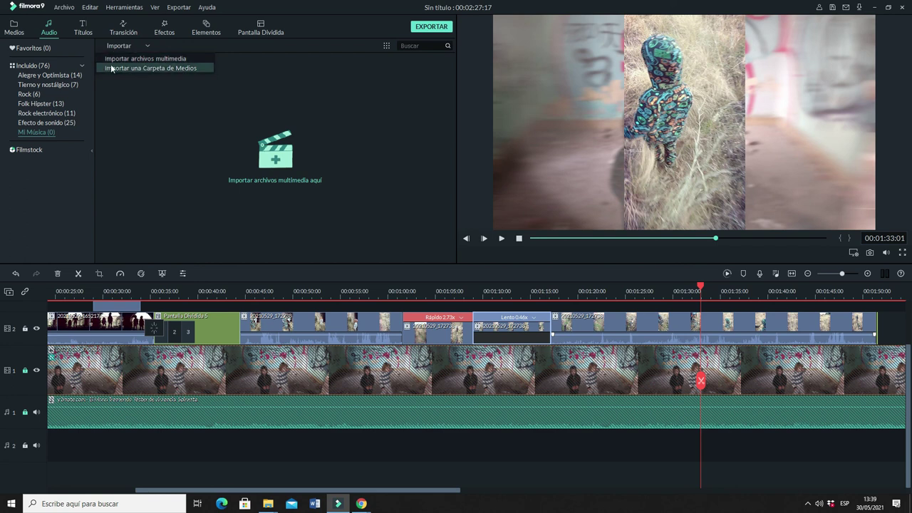
click(23, 69)
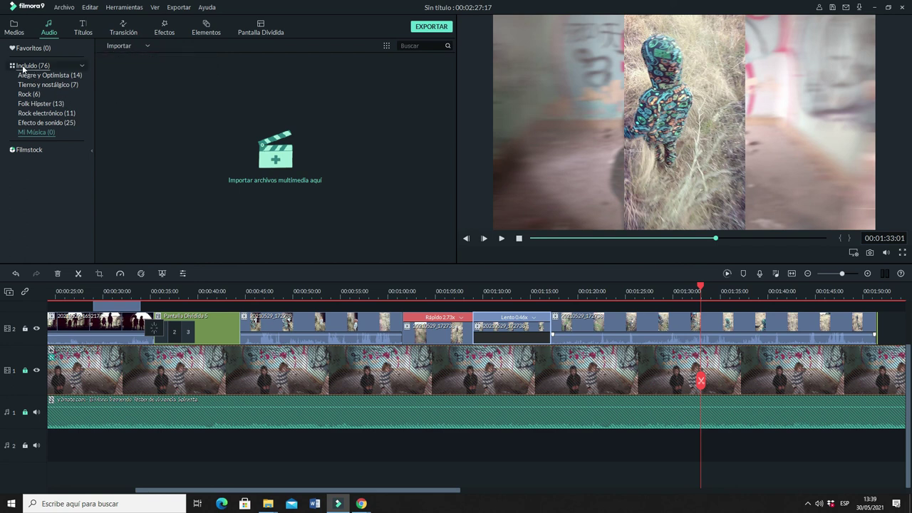
click(23, 69)
drag(454, 65, 450, 210)
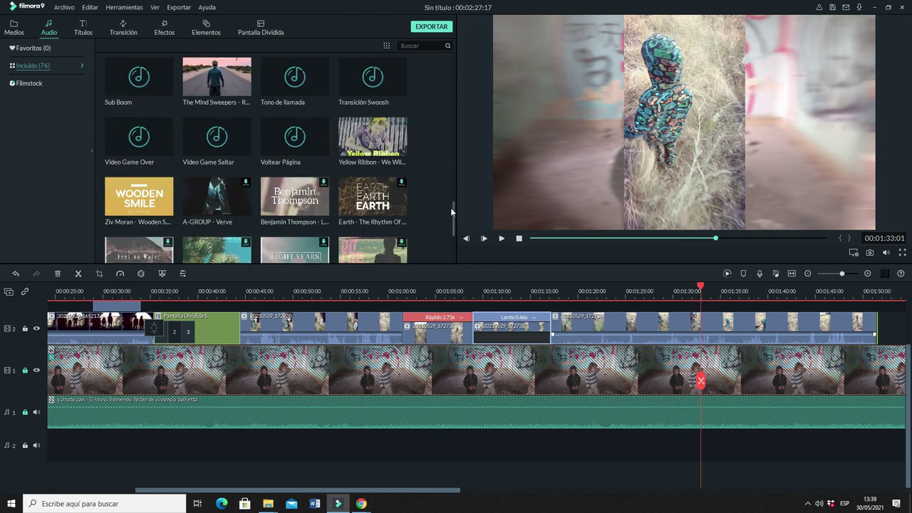
drag(450, 208, 461, 63)
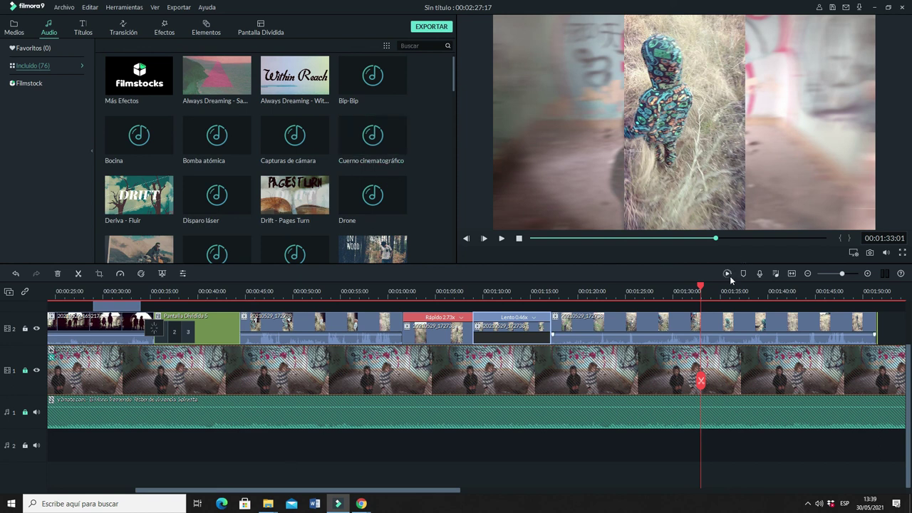
Bring the playhead back to the start of the timeline at 00:00:00:00.
click(807, 274)
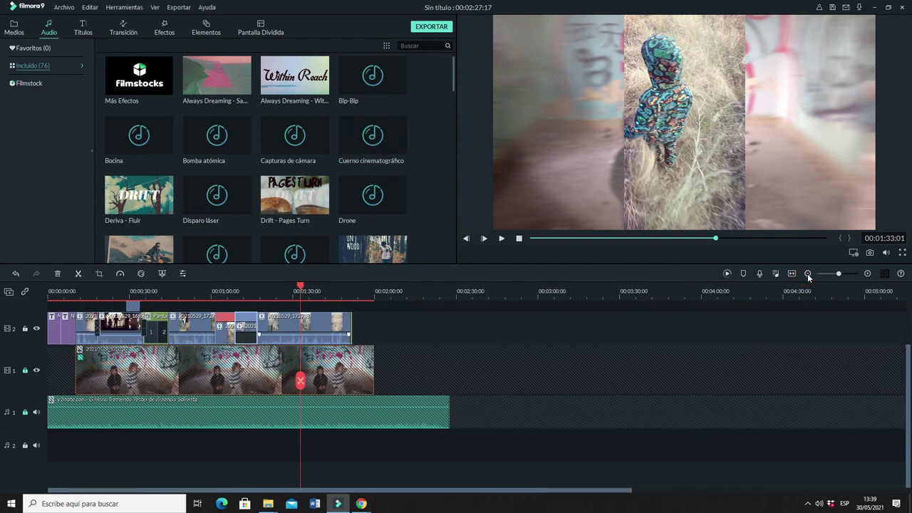
click(808, 274)
click(808, 273)
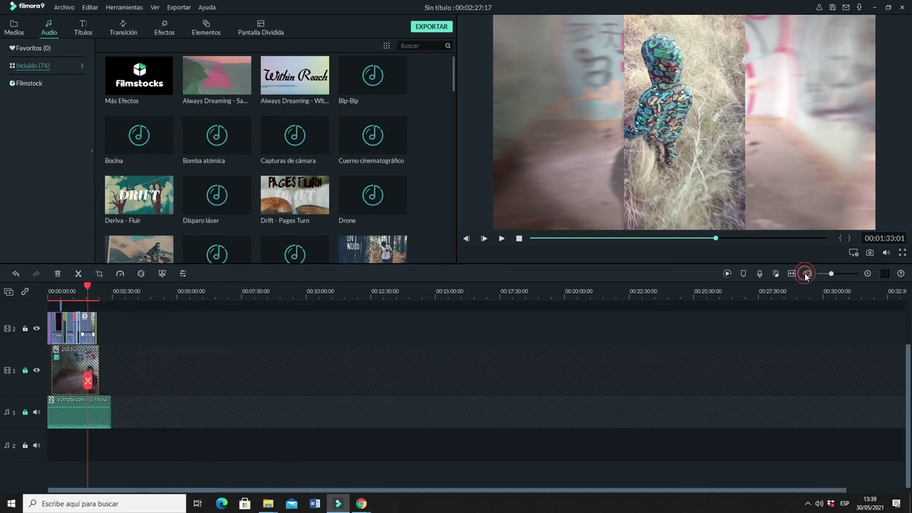
click(868, 274)
click(867, 273)
click(867, 273)
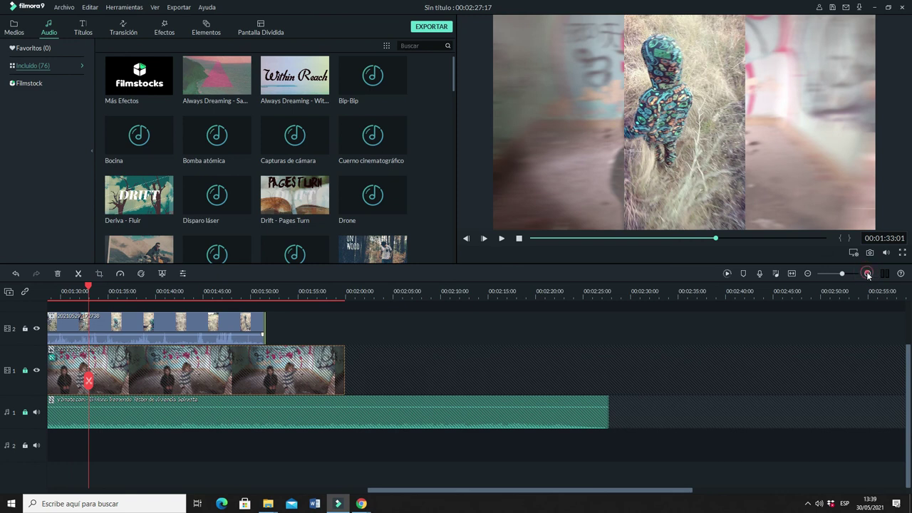
click(867, 274)
drag(625, 490, 157, 483)
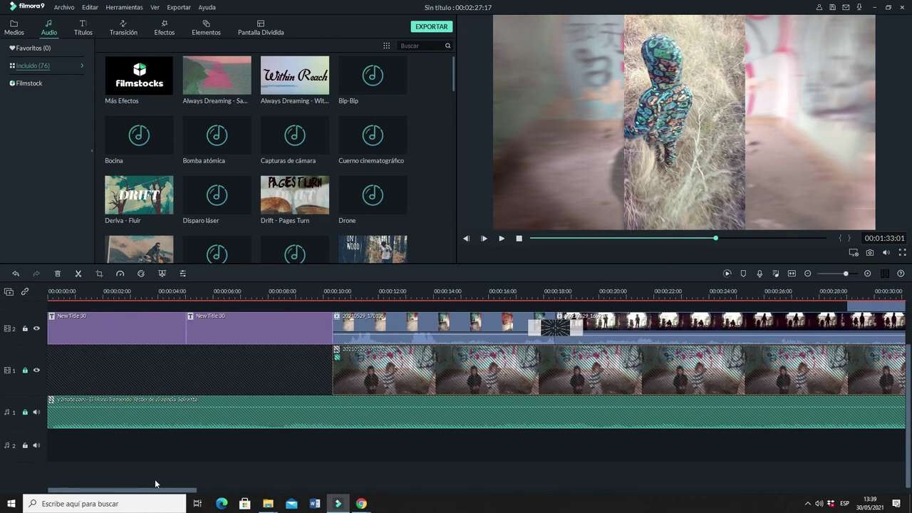
click(530, 239)
drag(537, 242, 625, 241)
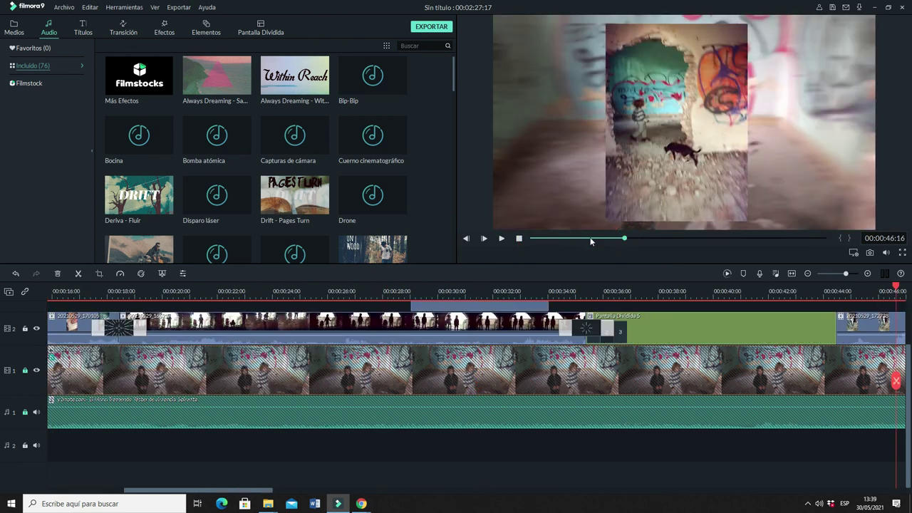
click(531, 240)
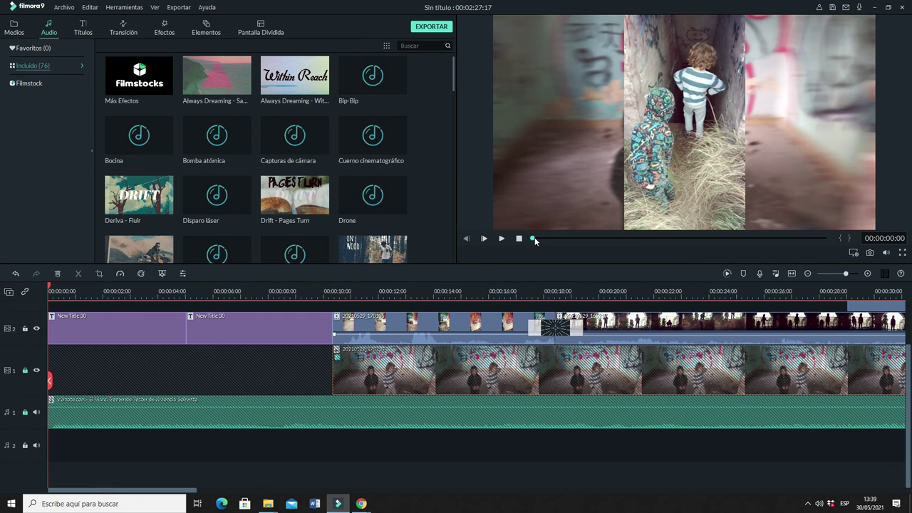
click(532, 238)
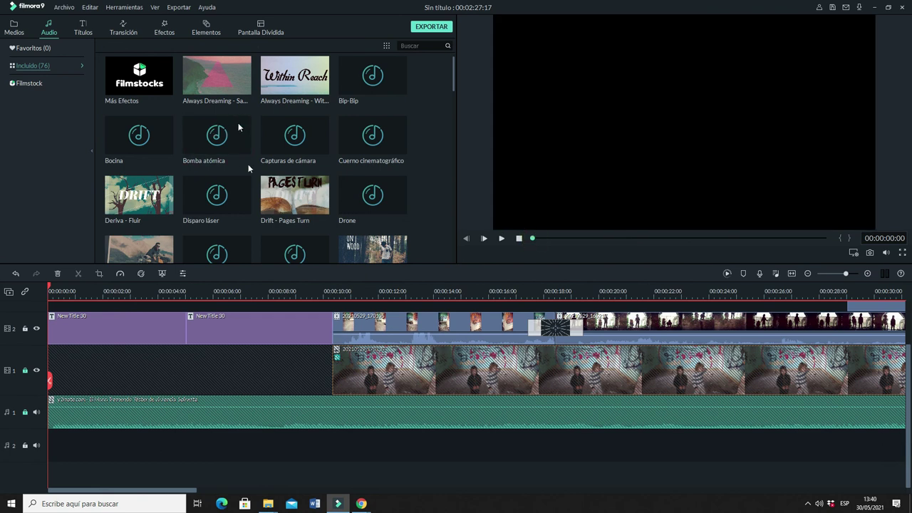
Place the Cuerno cinematográfico sound at the start of audio track 2, play the opening, and add Capturas de cámara directly after it.
click(391, 139)
drag(332, 257, 62, 460)
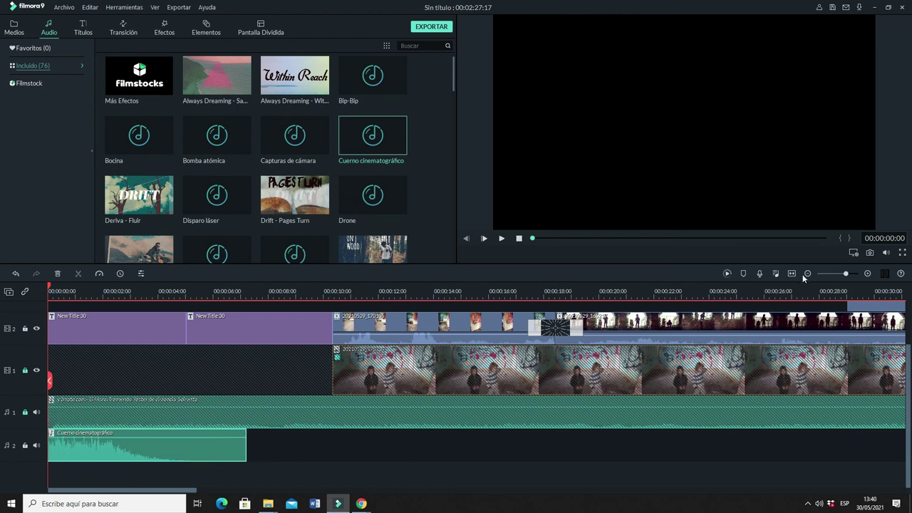
click(502, 239)
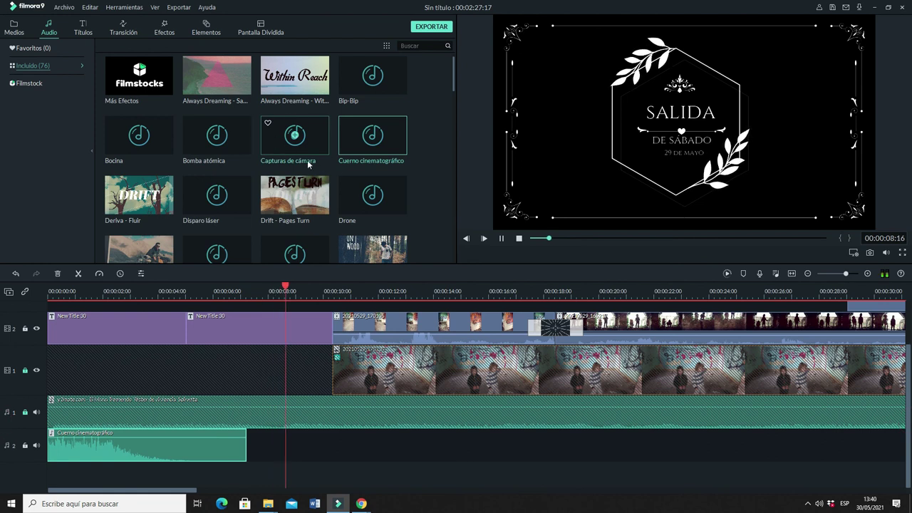
drag(306, 129, 263, 427)
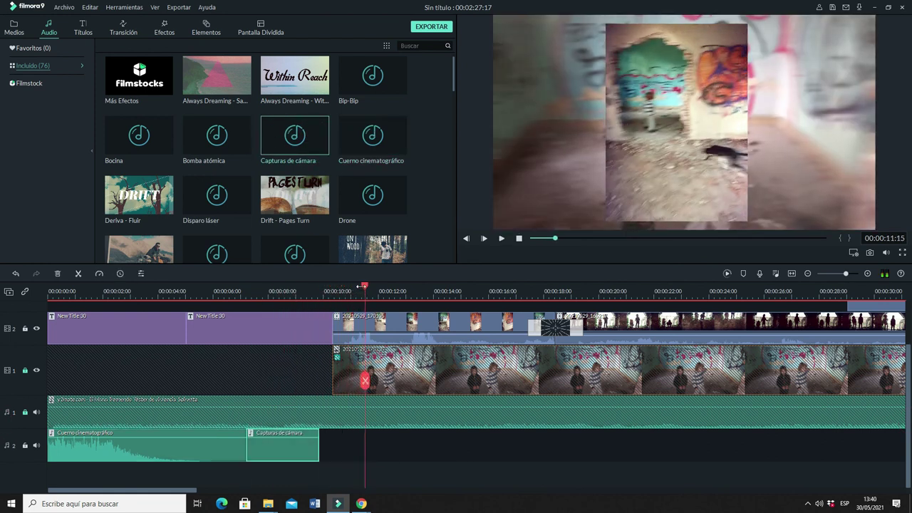
Try moving Capturas de cámara into the Cuerno cinematográfico sound and onto a third audio track, and undo both moves.
drag(303, 456, 97, 438)
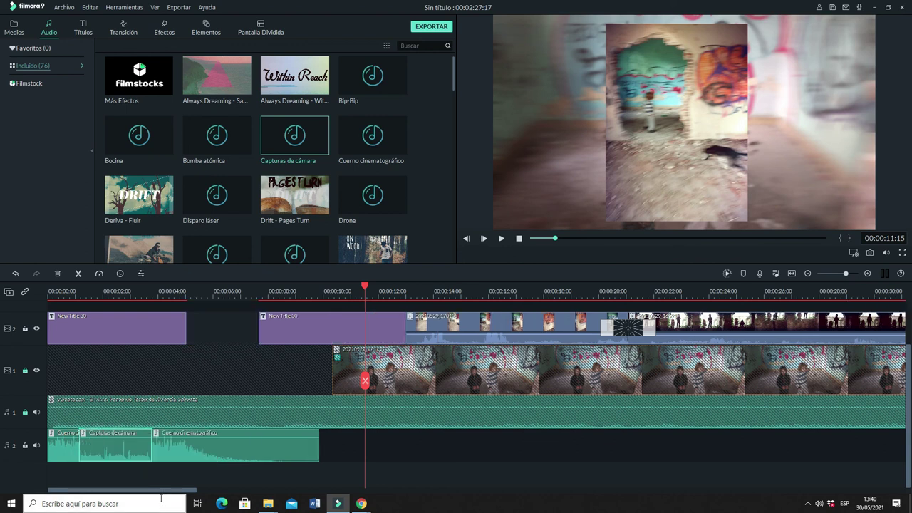
click(124, 467)
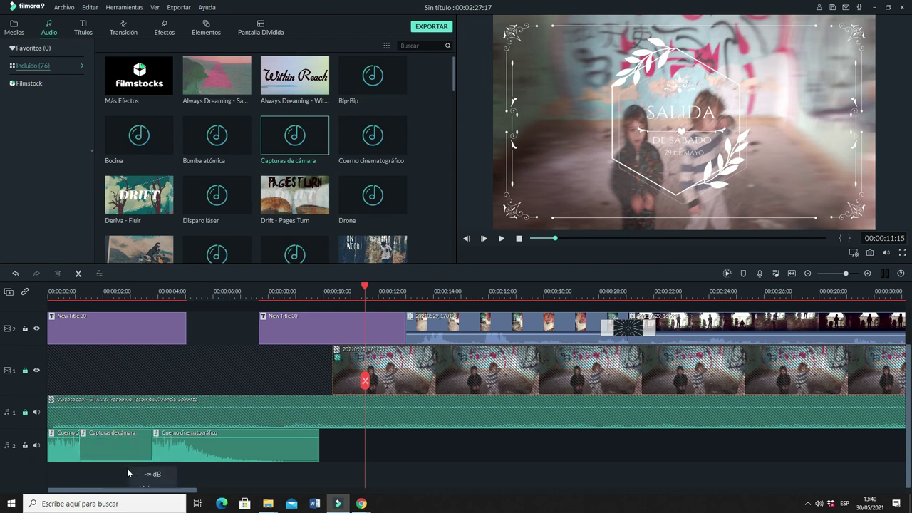
drag(134, 442, 135, 473)
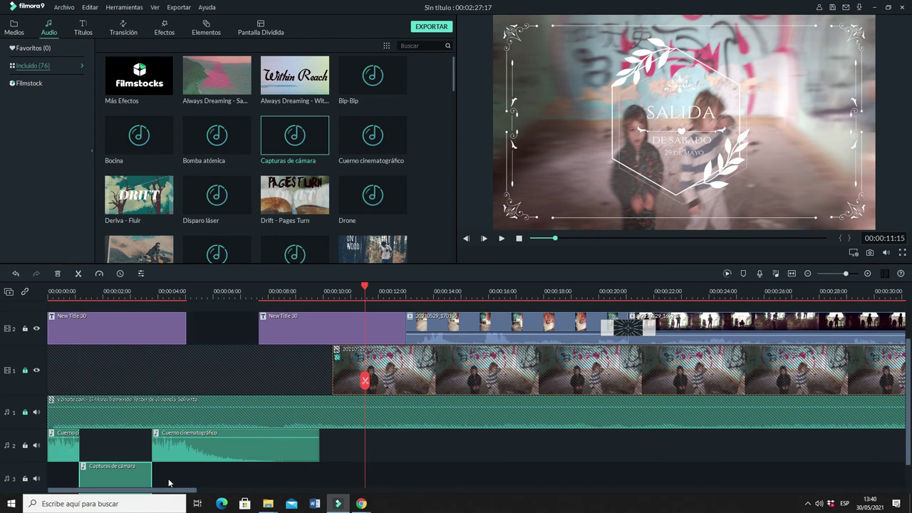
mouse_move(199, 440)
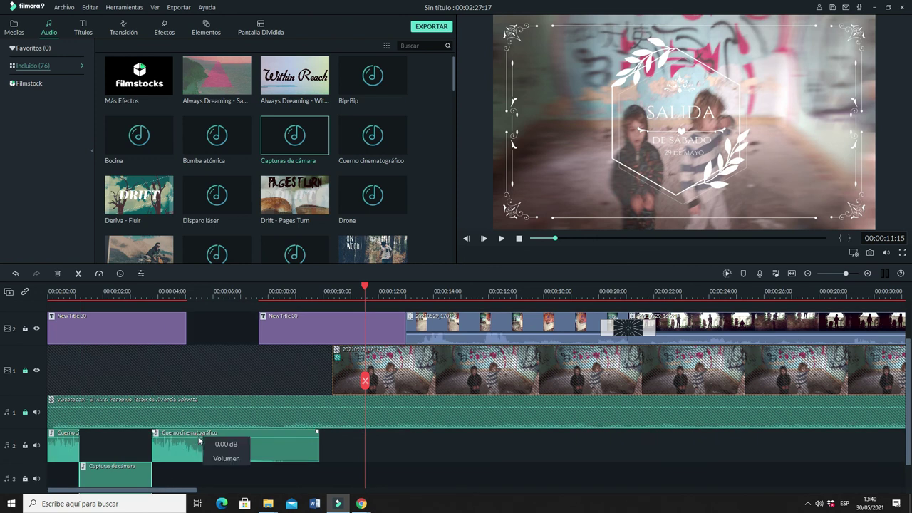
key(ctrl+z)
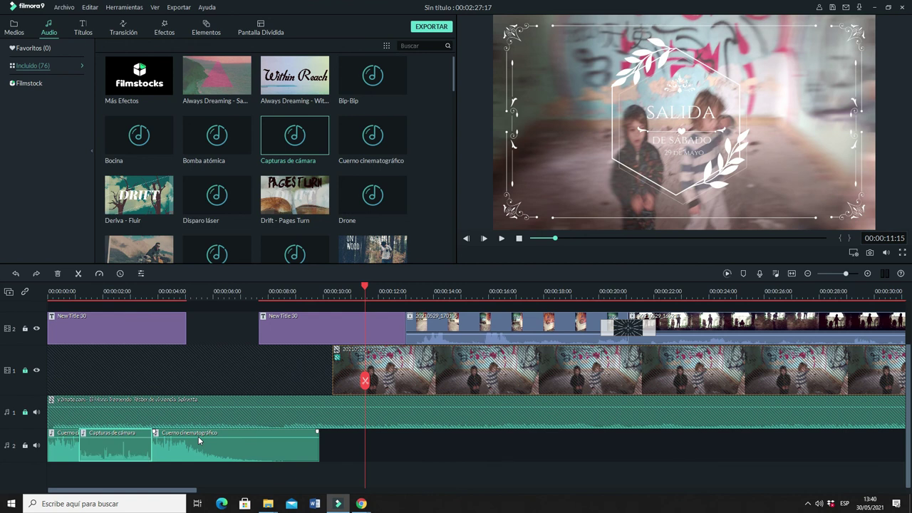
key(ctrl+z)
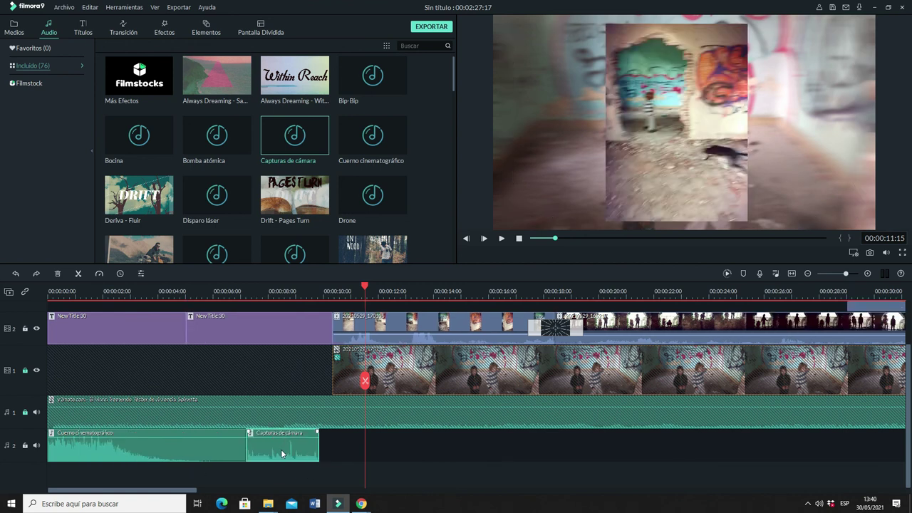
Play the timeline from 00:00:06:15 to 00:00:12:22 to listen to the added camera sound effect.
click(228, 294)
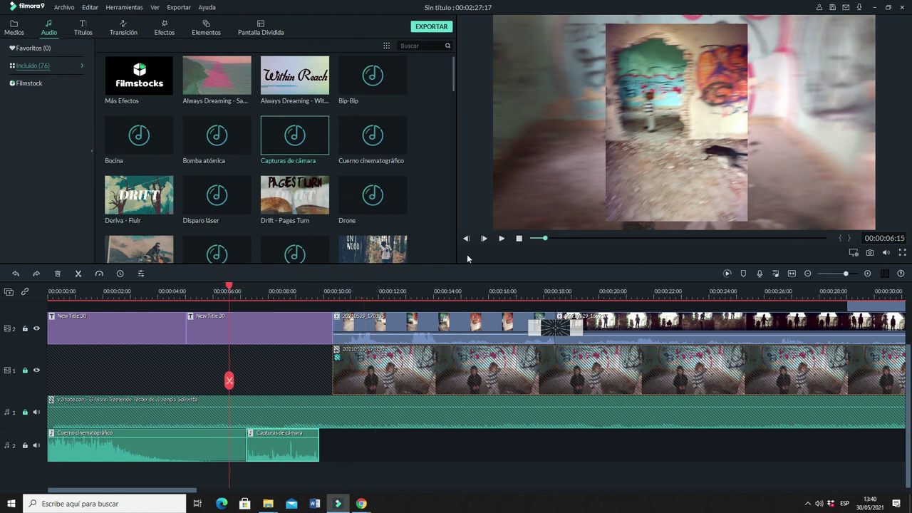
click(502, 238)
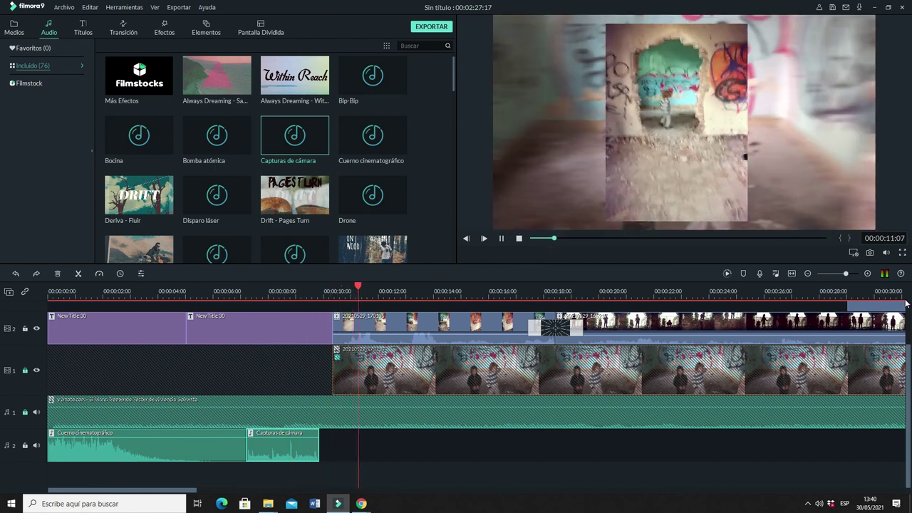
click(502, 239)
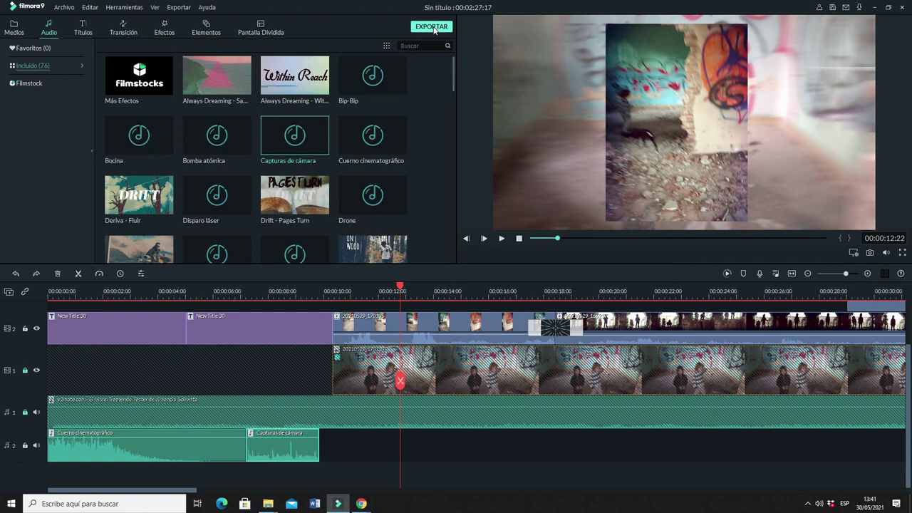
Open the local MP4 export settings, enter salida as the file name, and close them without exporting.
click(431, 27)
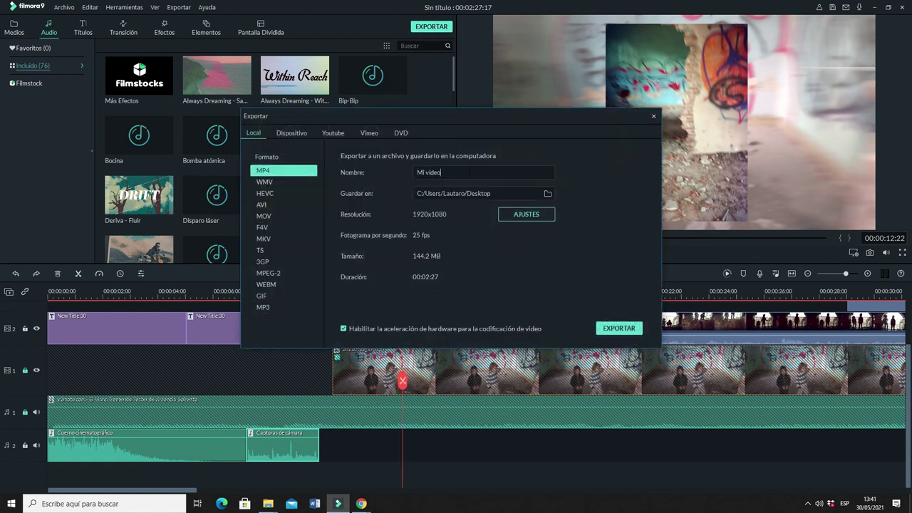
text(salida)
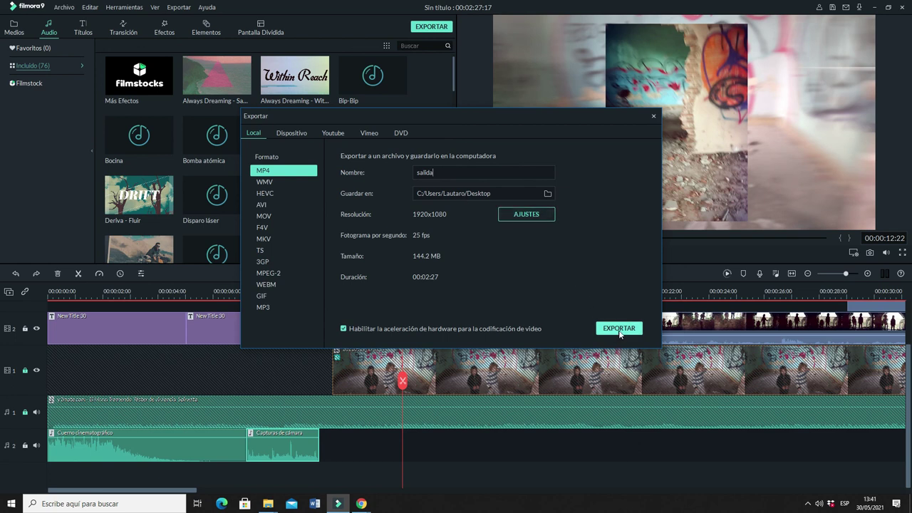
click(654, 118)
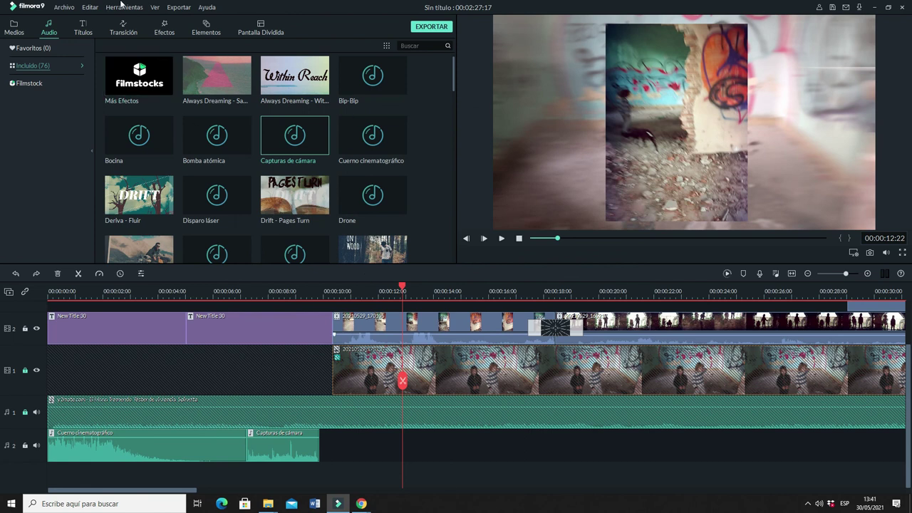
Return to the media library and examine the options for recording the webcam, PC screen and voice-over.
click(14, 27)
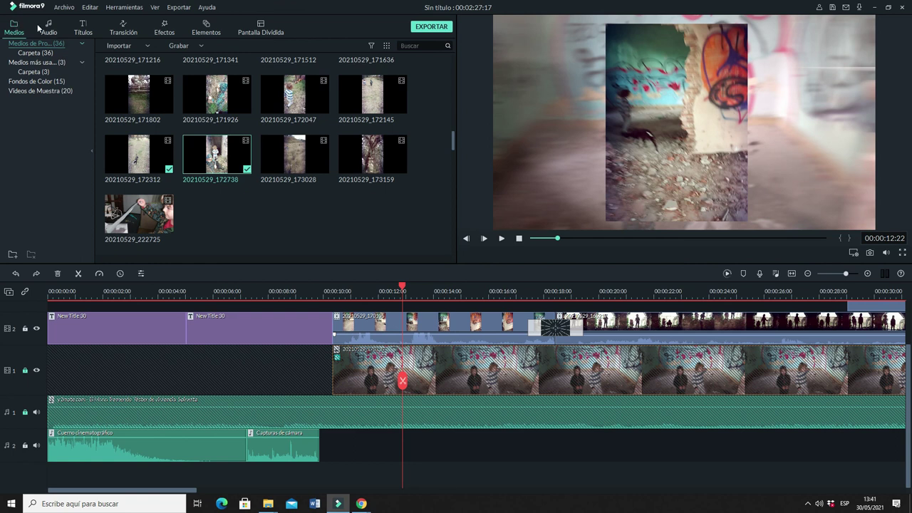
click(201, 46)
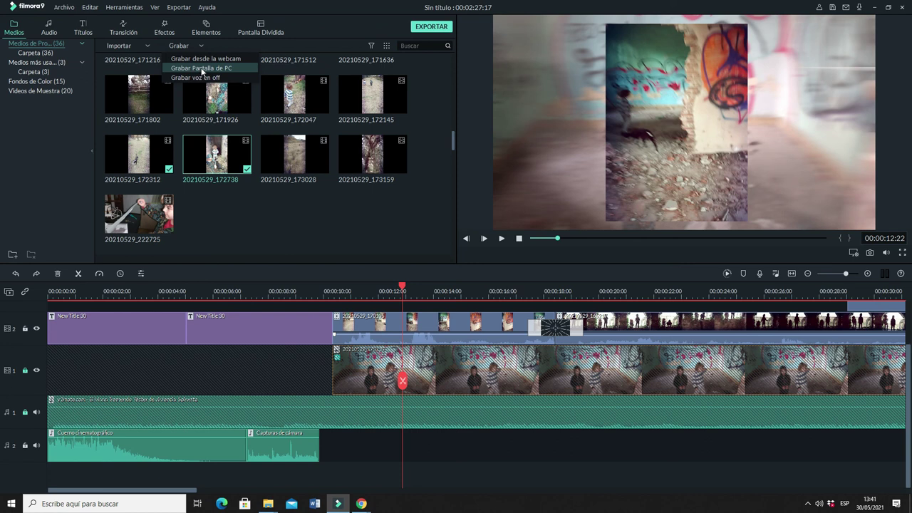
click(807, 503)
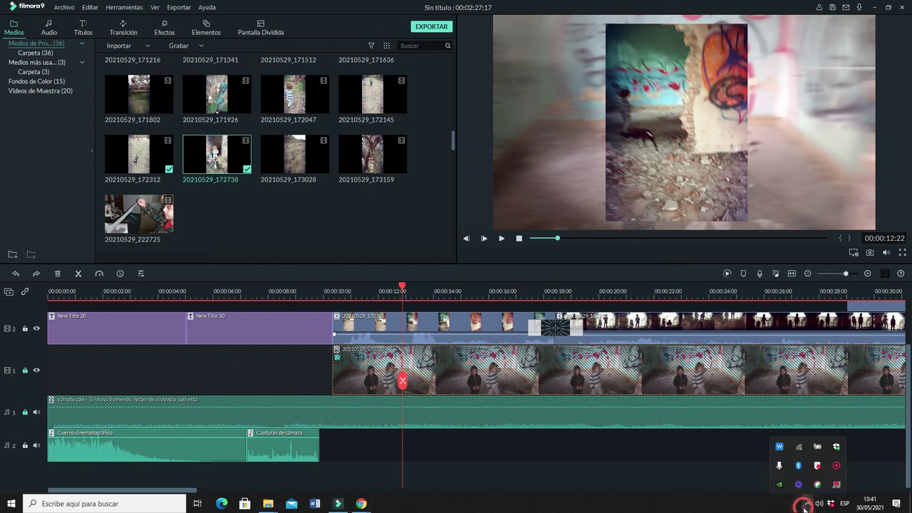